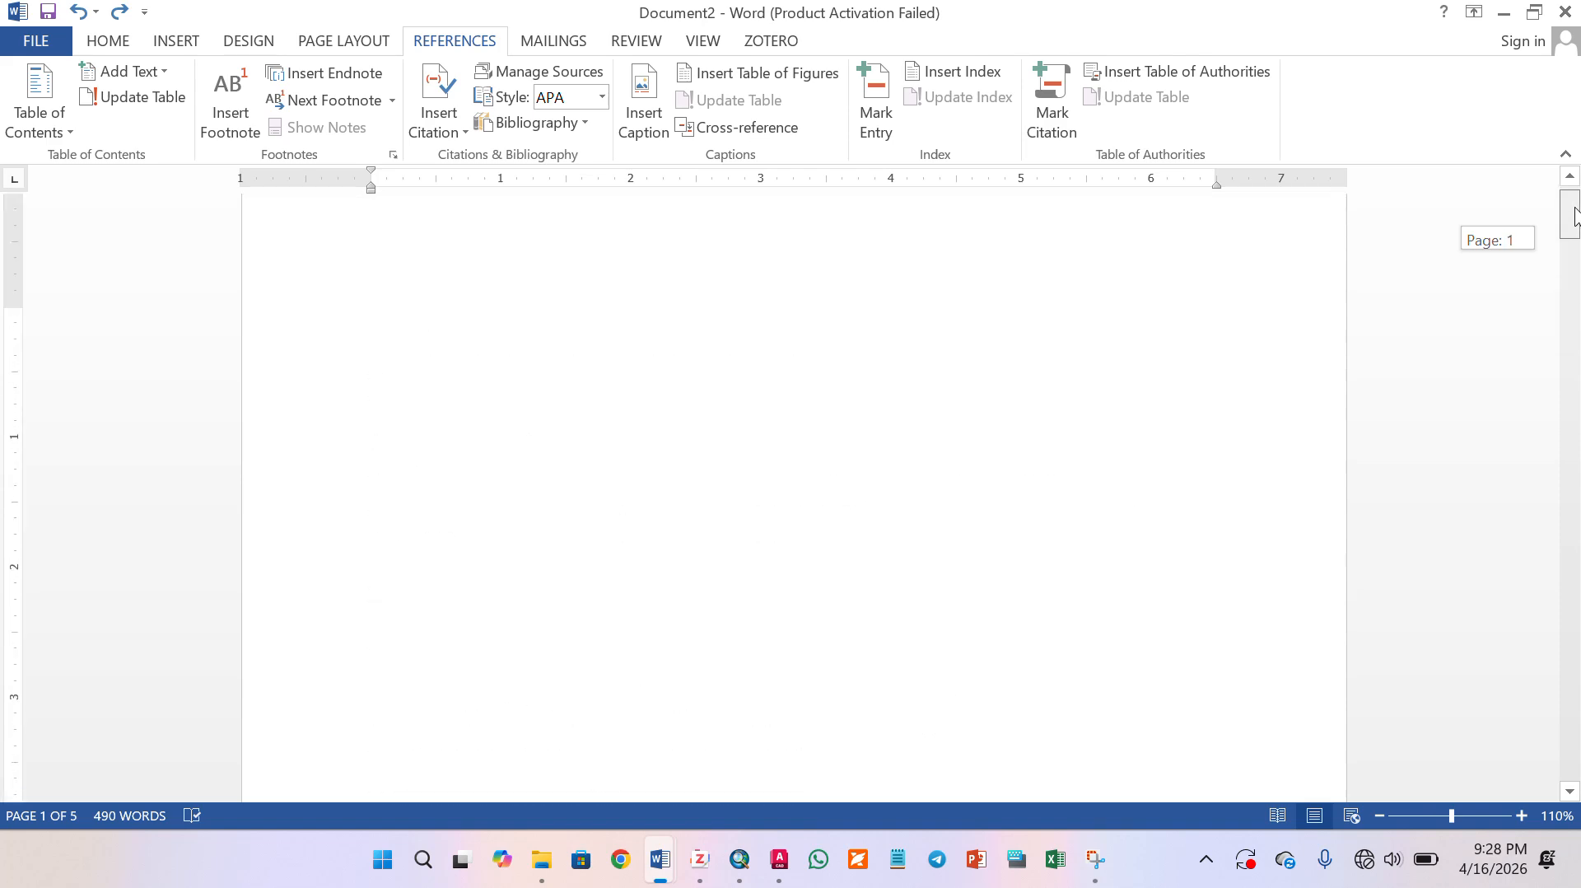
pyautogui.click(123, 51)
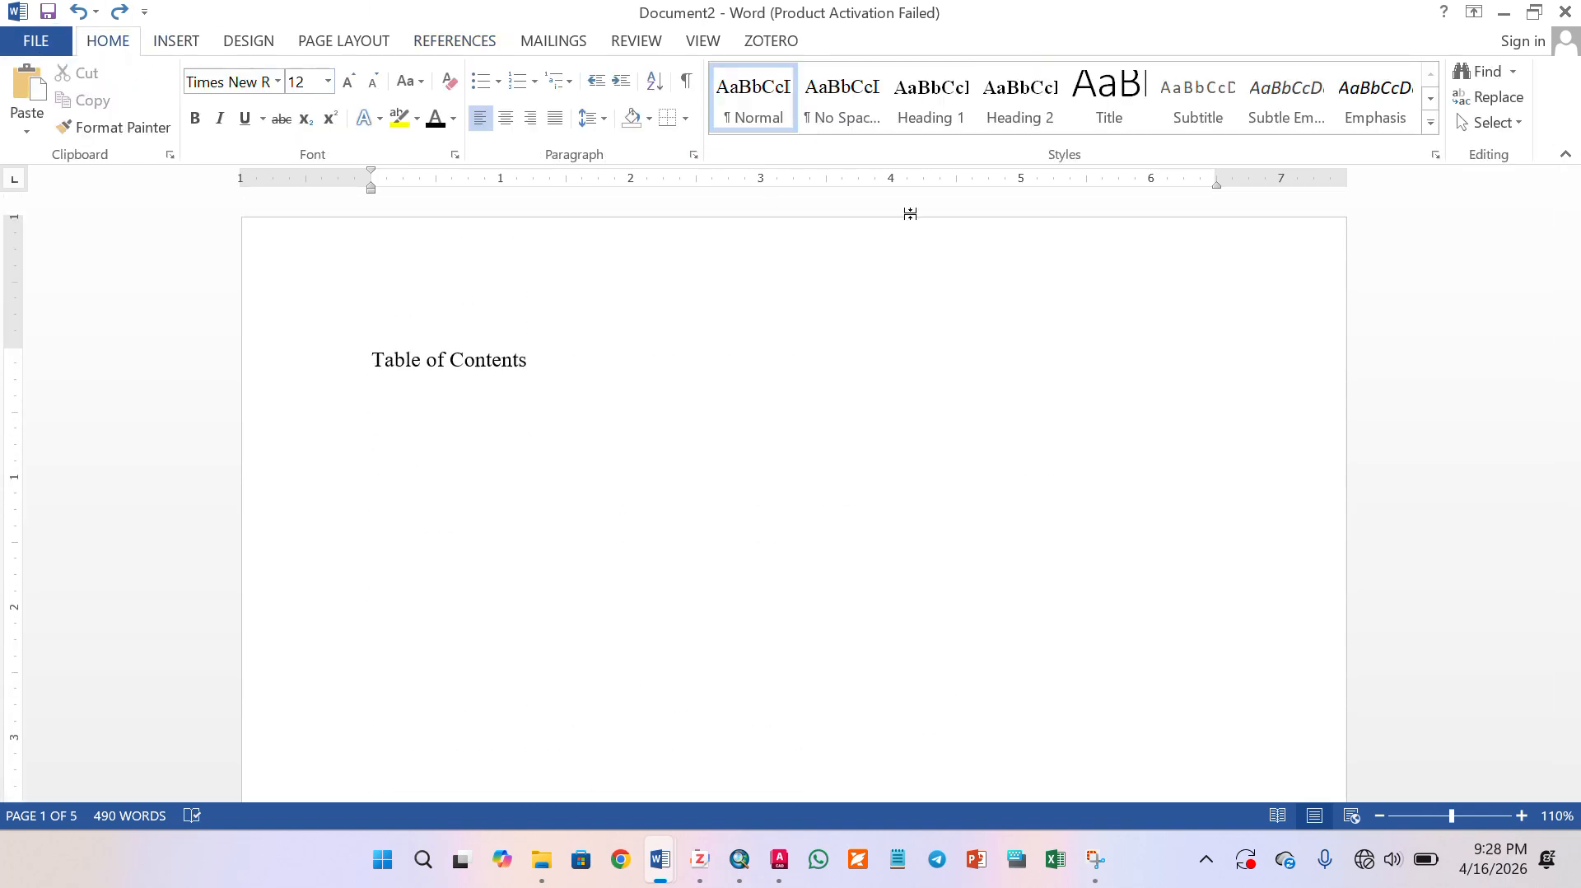
pyautogui.rightClick(935, 96)
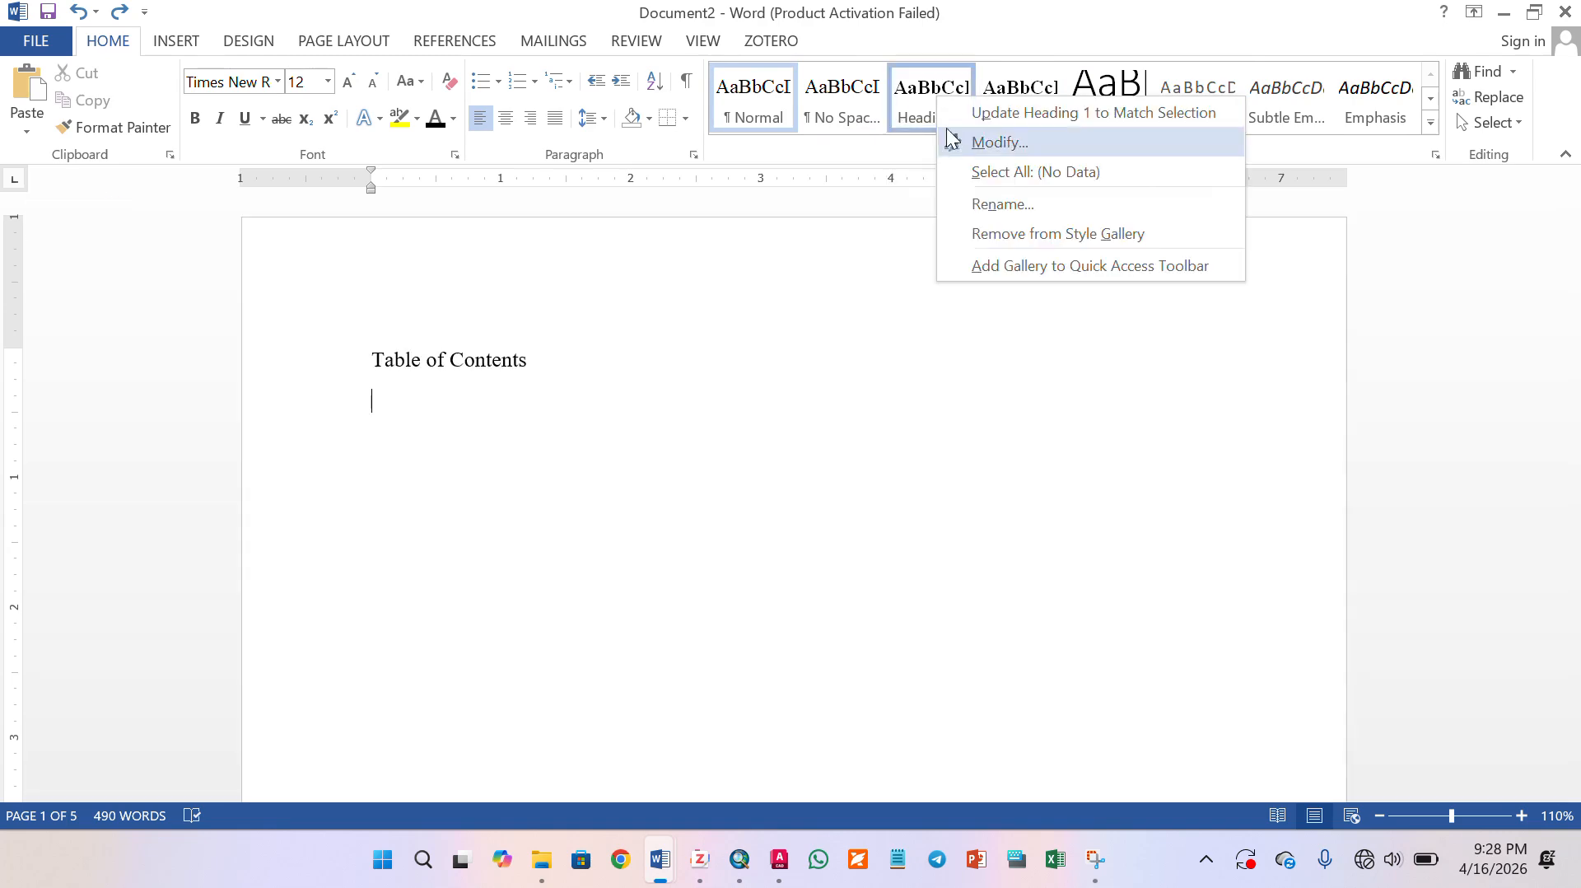
pyautogui.click(853, 335)
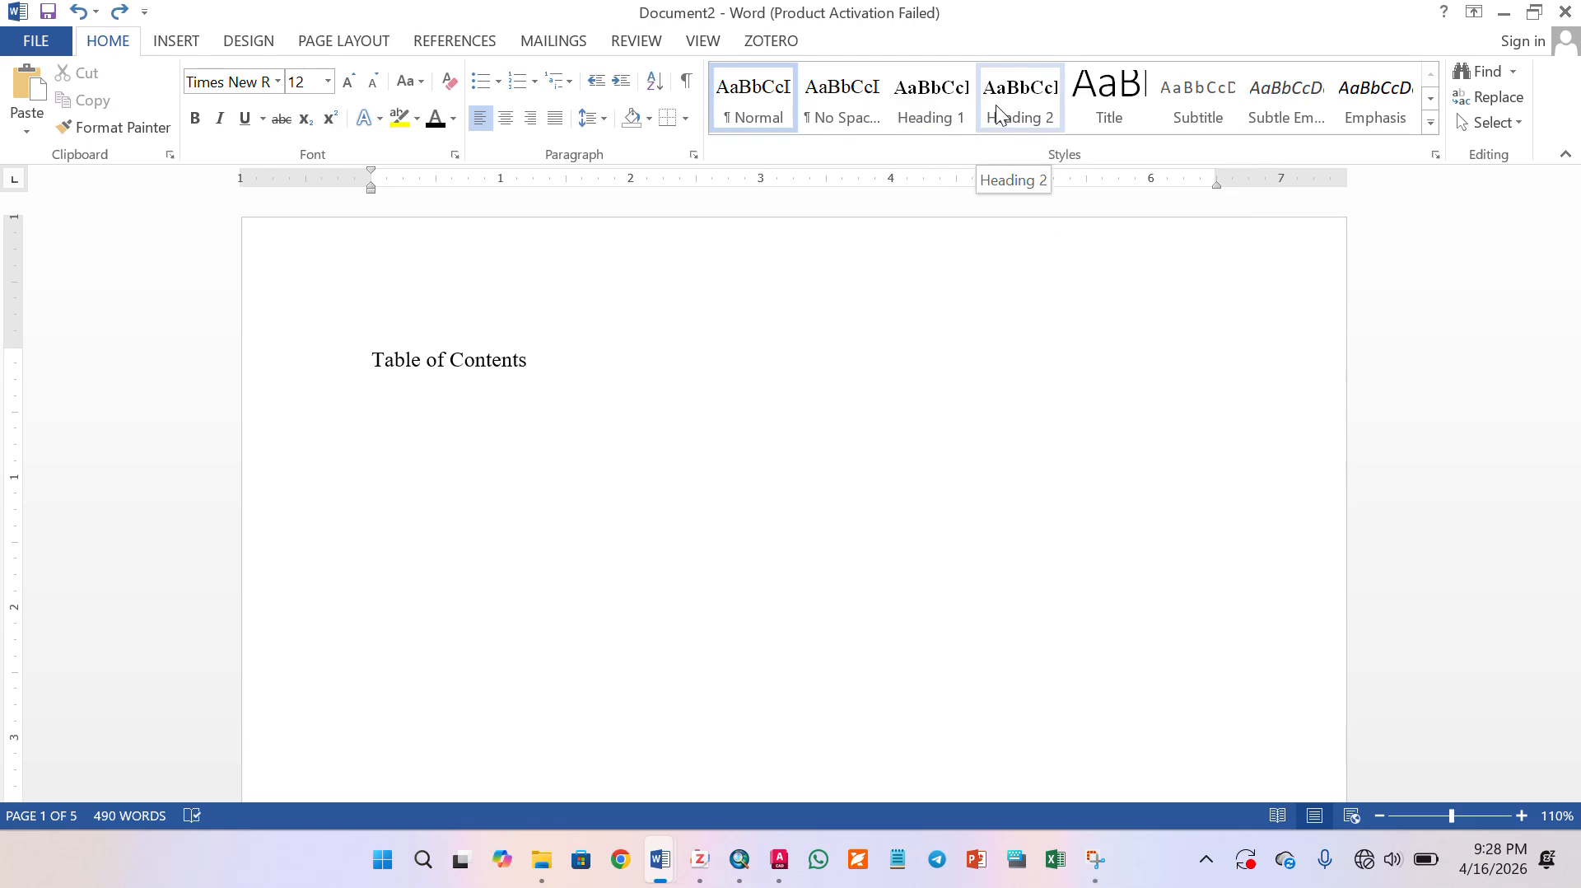
pyautogui.click(1430, 123)
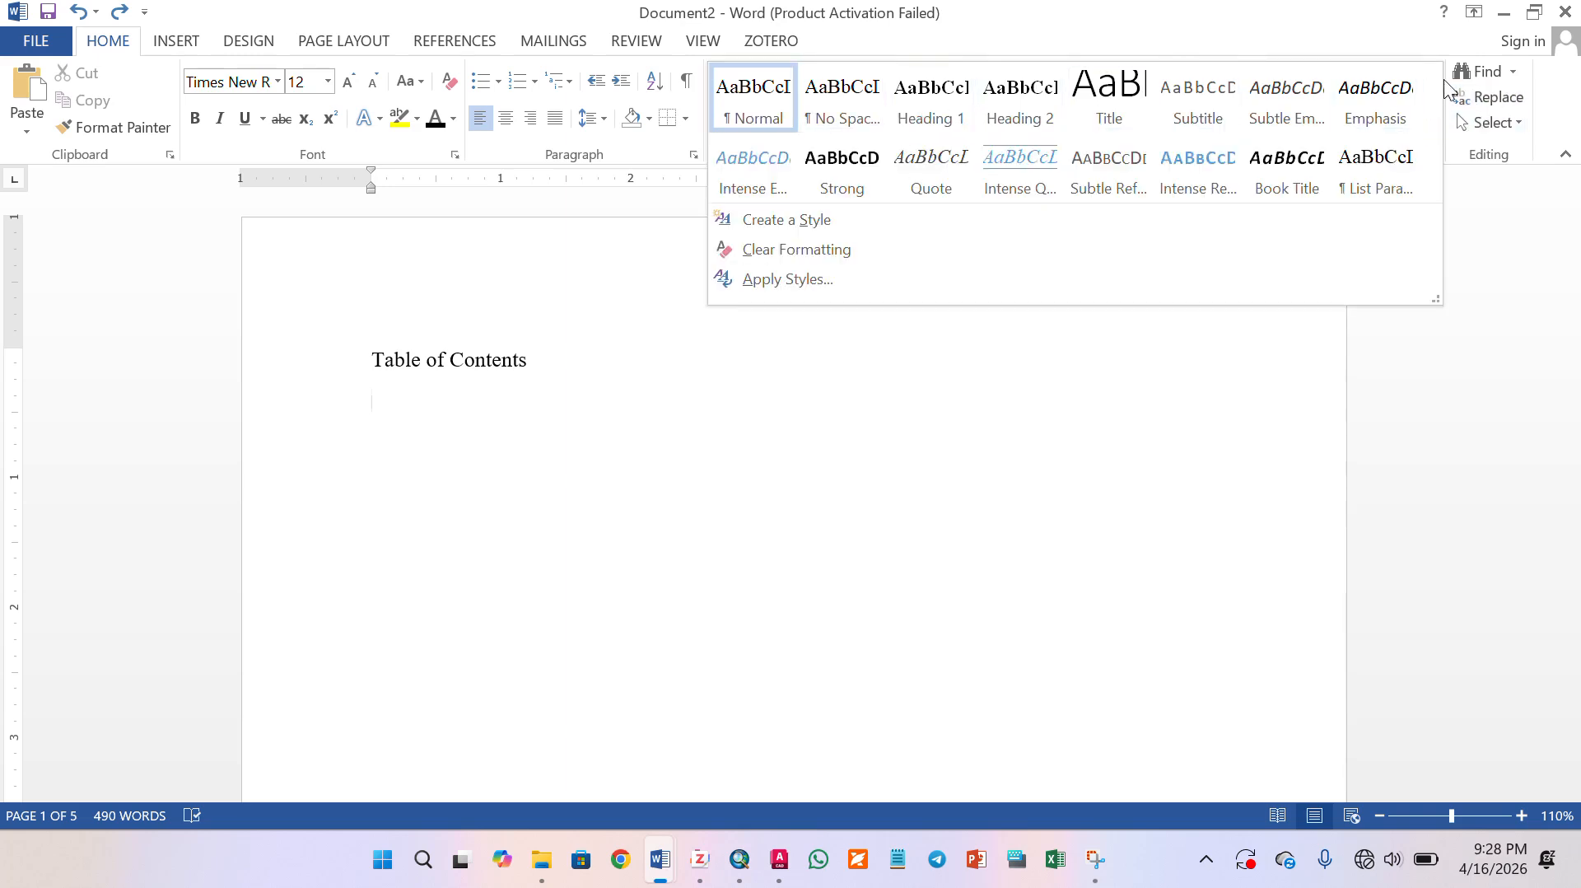
pyautogui.click(1438, 33)
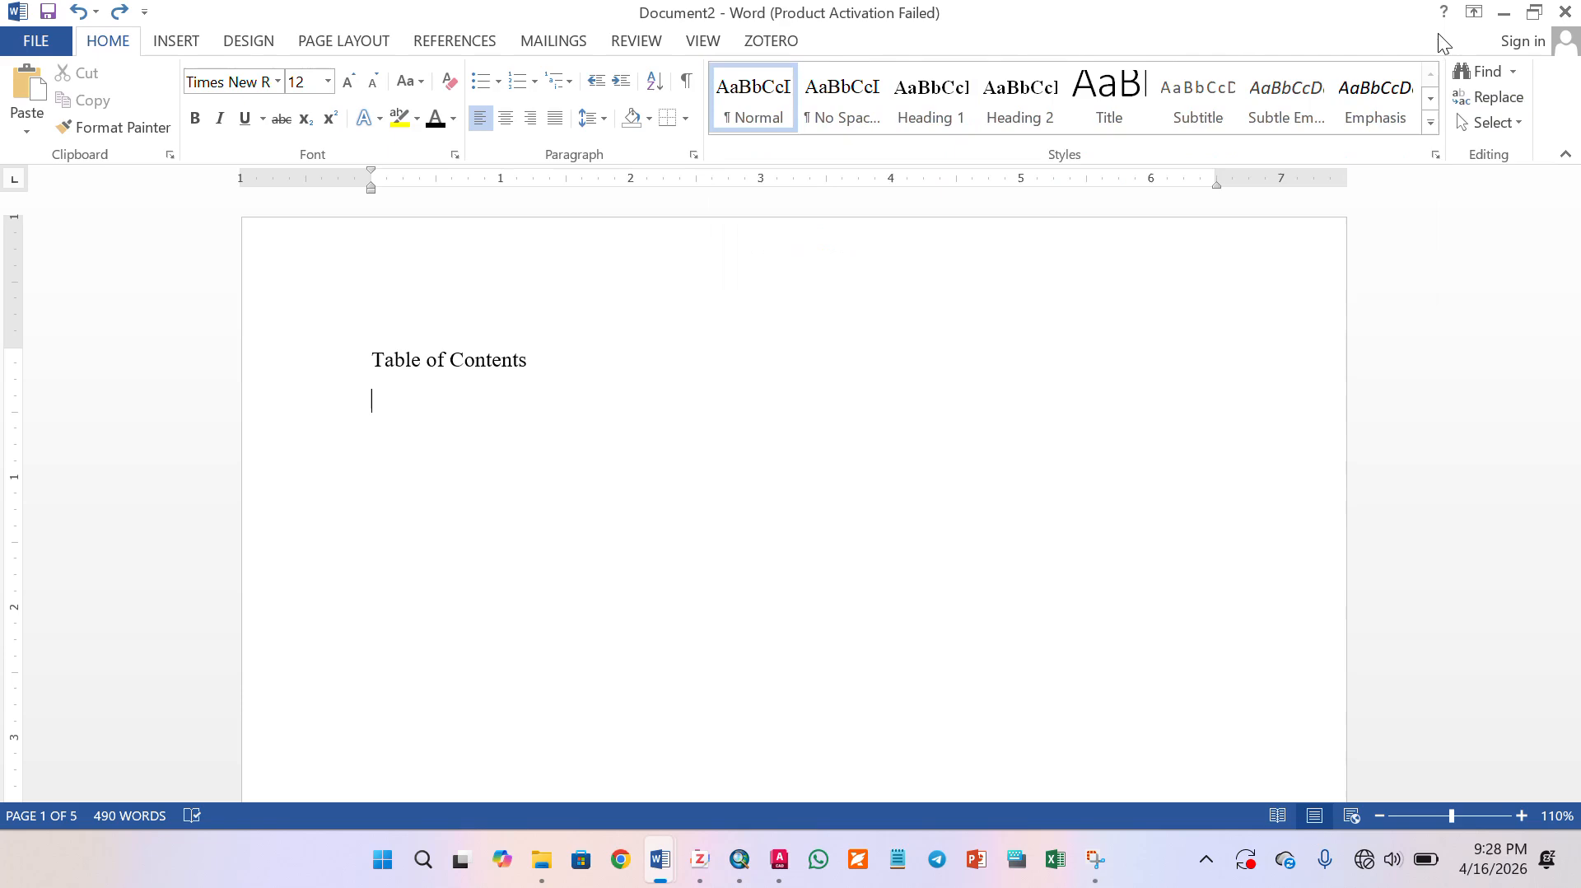
# - Review the font, size and spacing settings of the Normal and No Spacing styles
pyautogui.rightClick(752, 93)
pyautogui.click(783, 132)
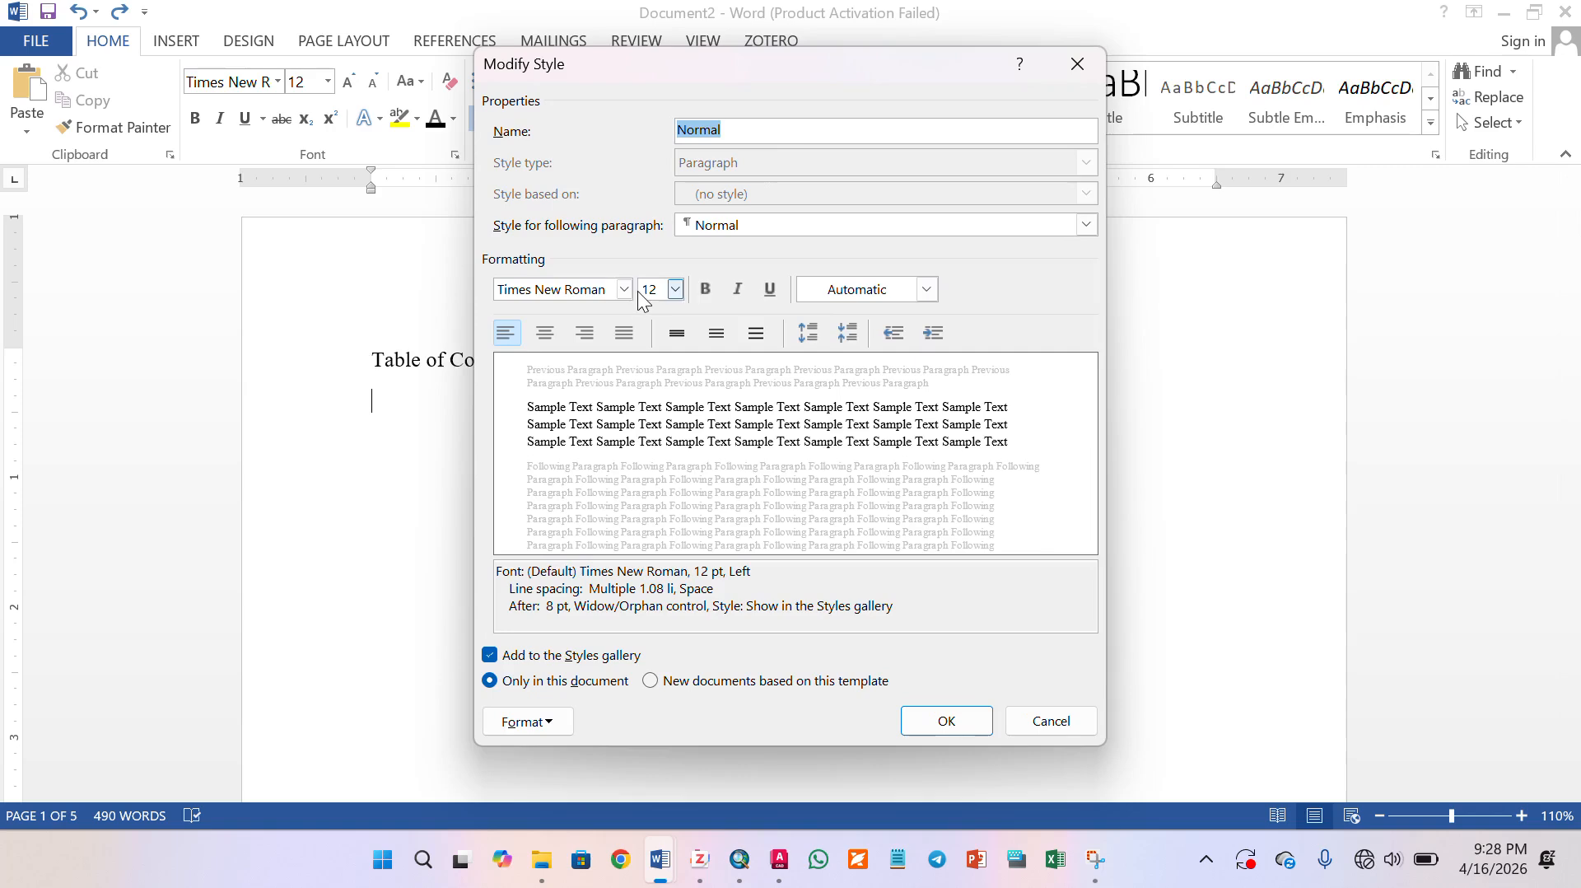
pyautogui.click(946, 721)
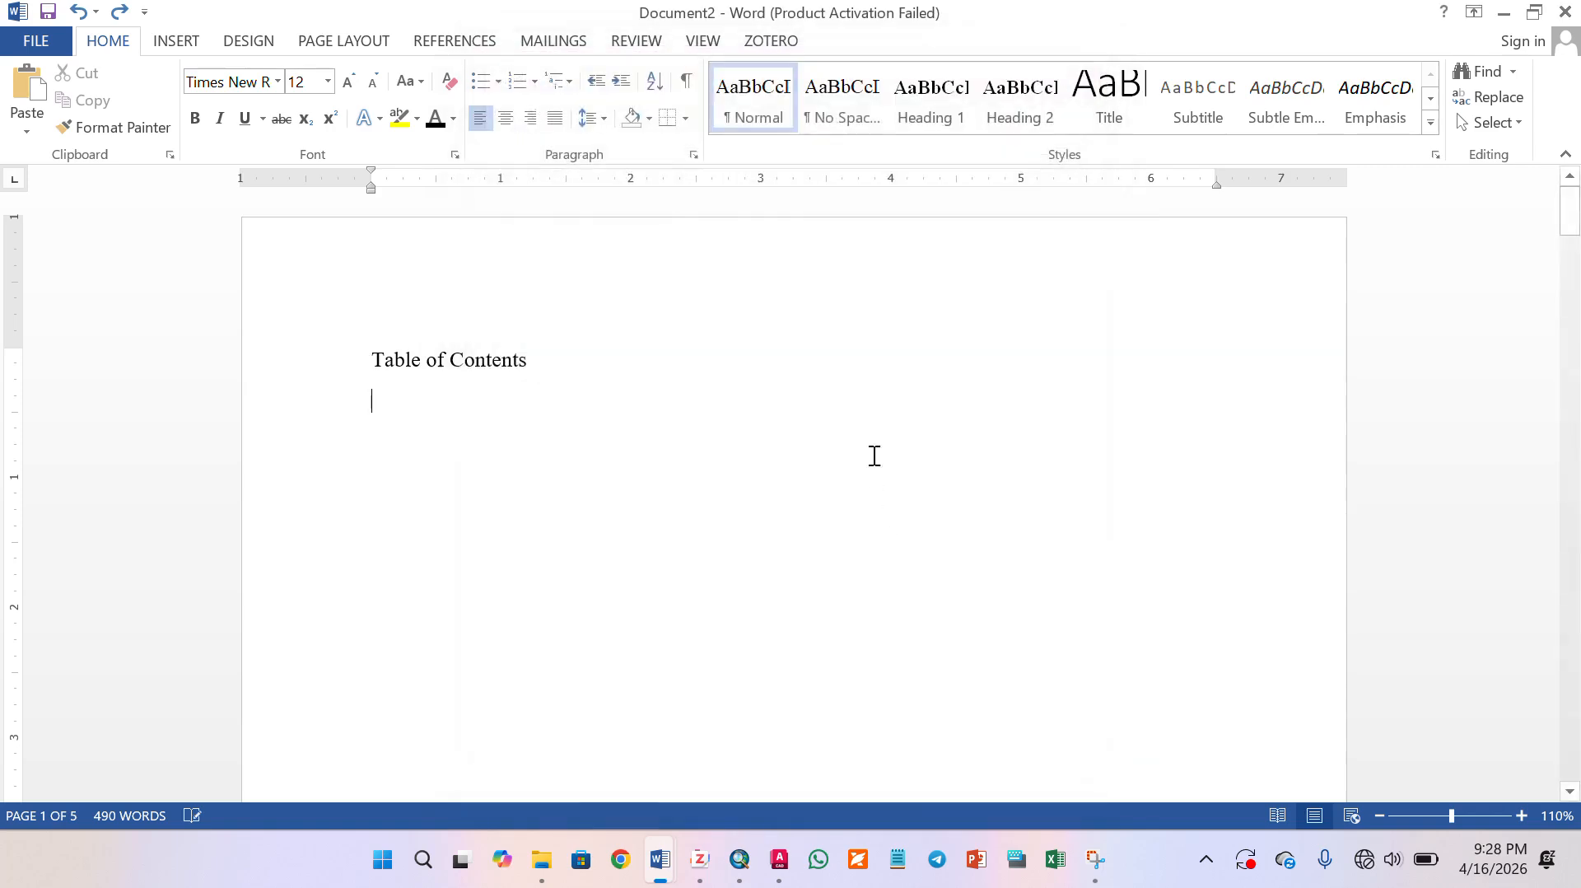
pyautogui.rightClick(828, 102)
pyautogui.click(839, 153)
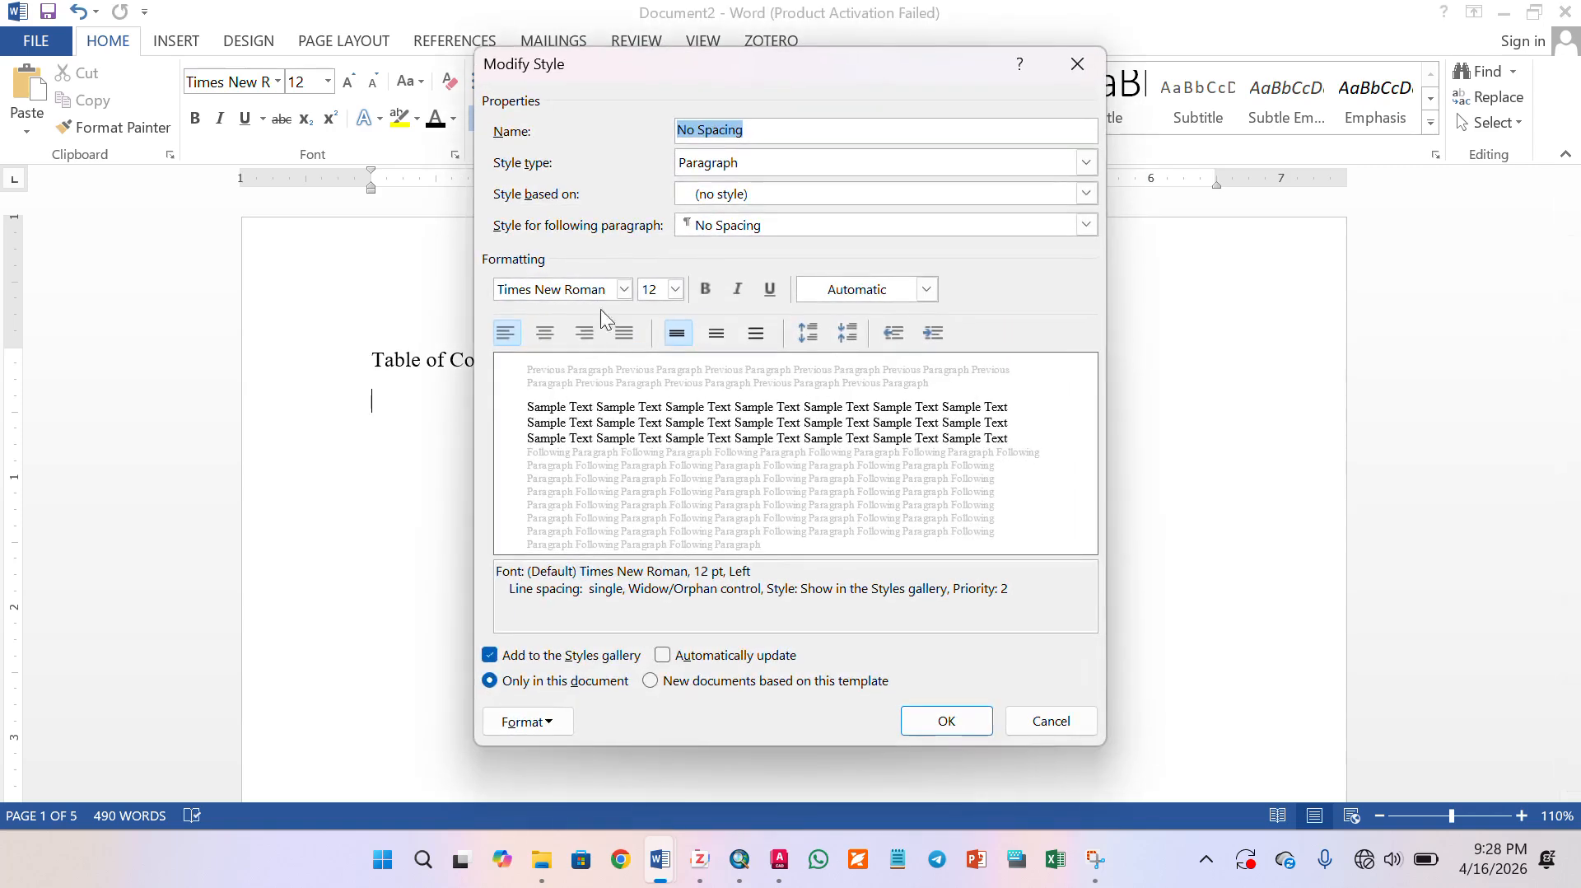
pyautogui.click(946, 722)
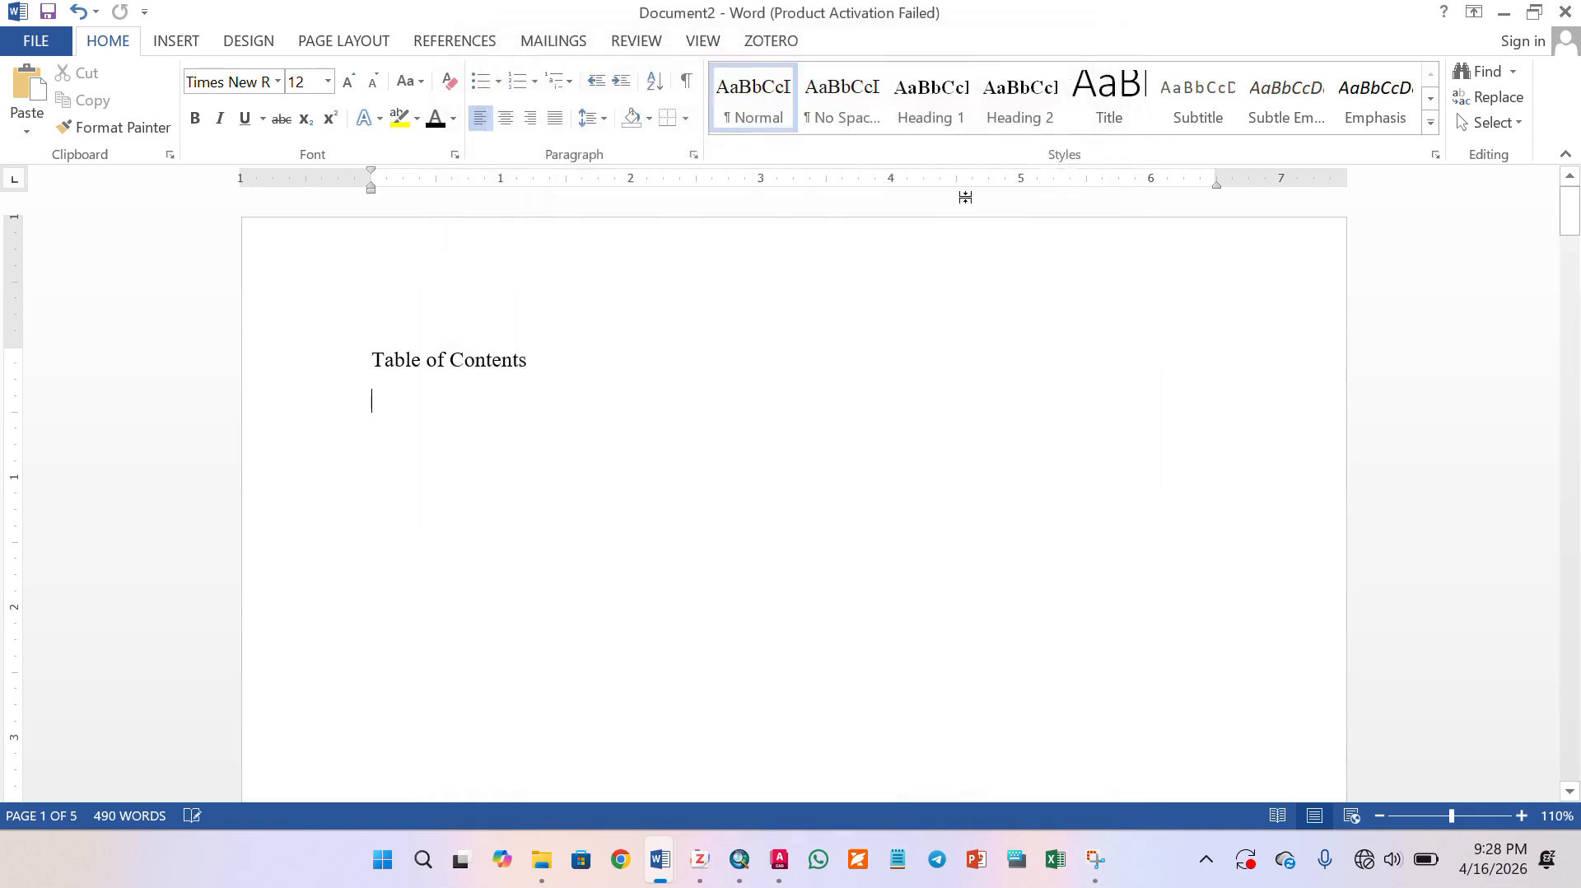
# - Review the formatting settings of the Heading 1 and Heading 2 styles
pyautogui.rightClick(957, 96)
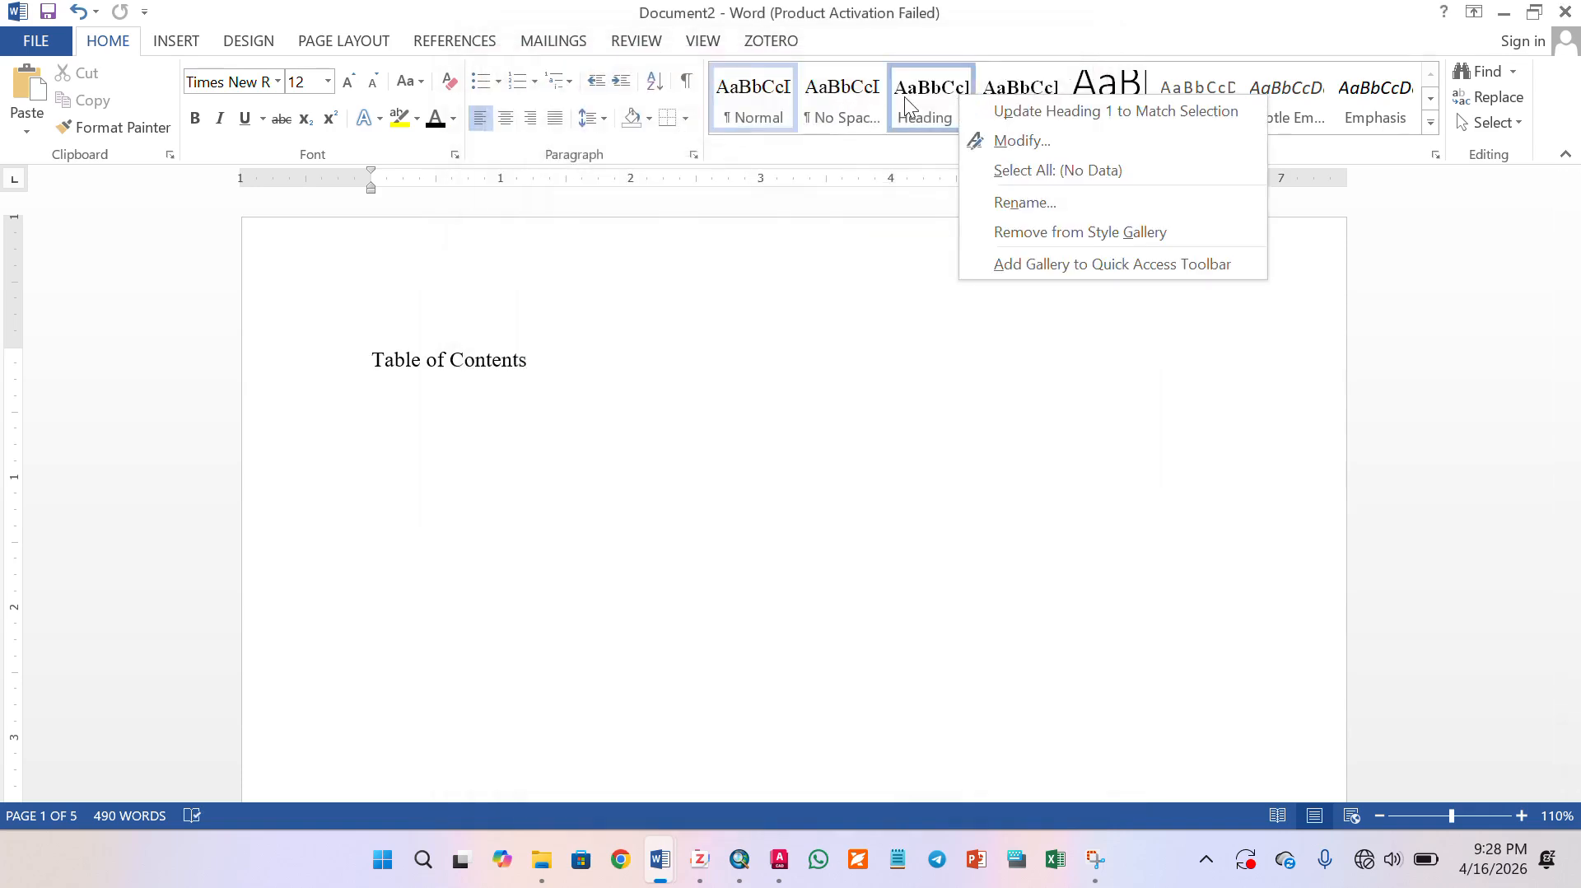
pyautogui.click(975, 141)
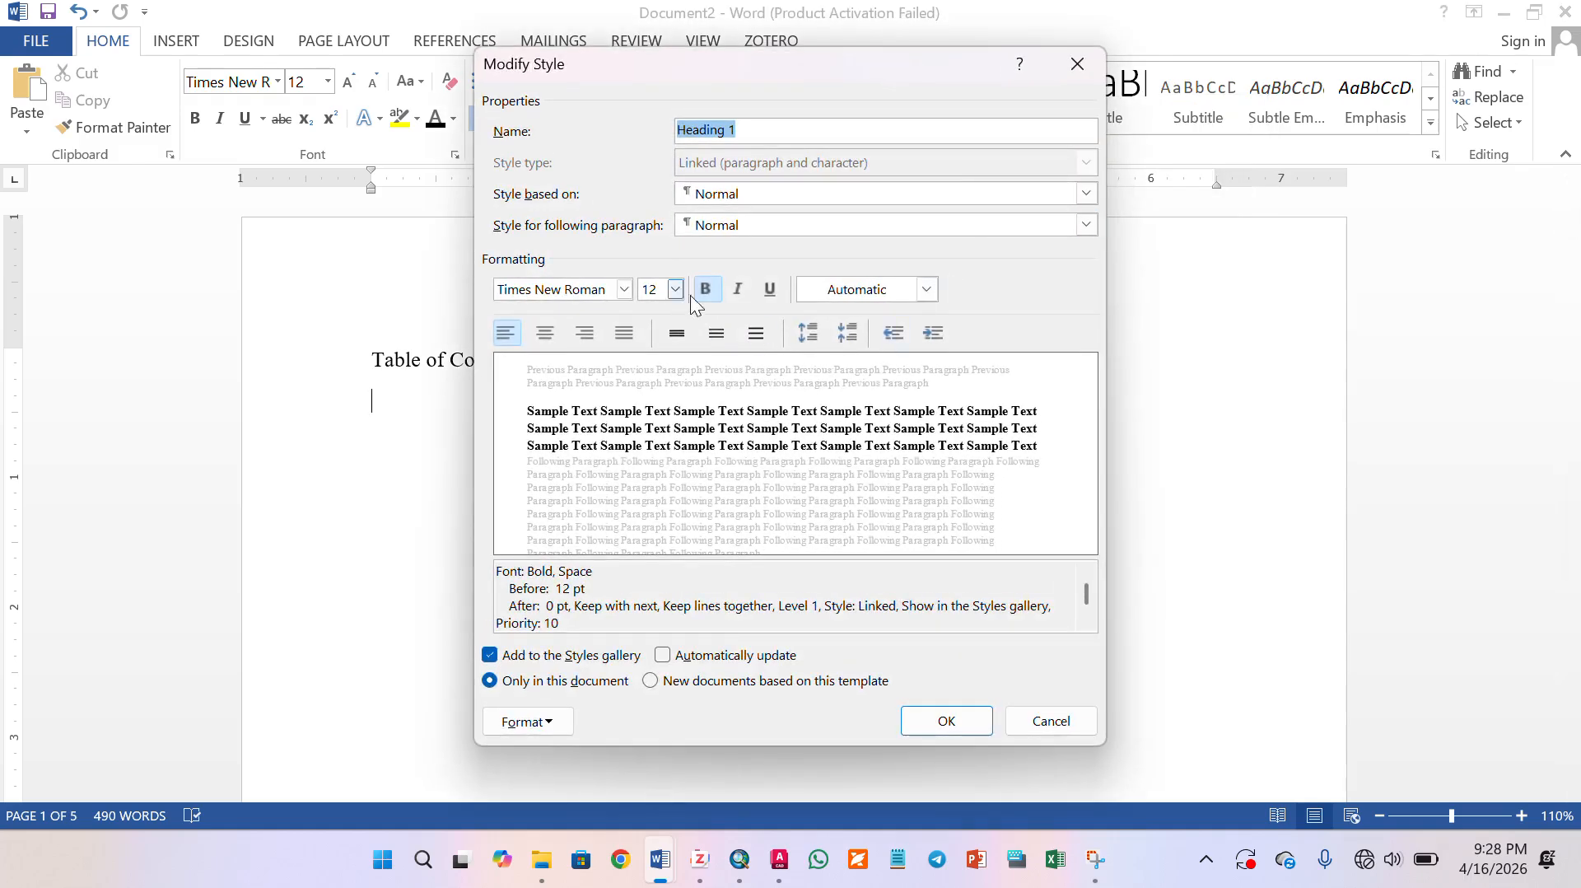
pyautogui.click(920, 723)
pyautogui.rightClick(1031, 96)
pyautogui.click(1077, 125)
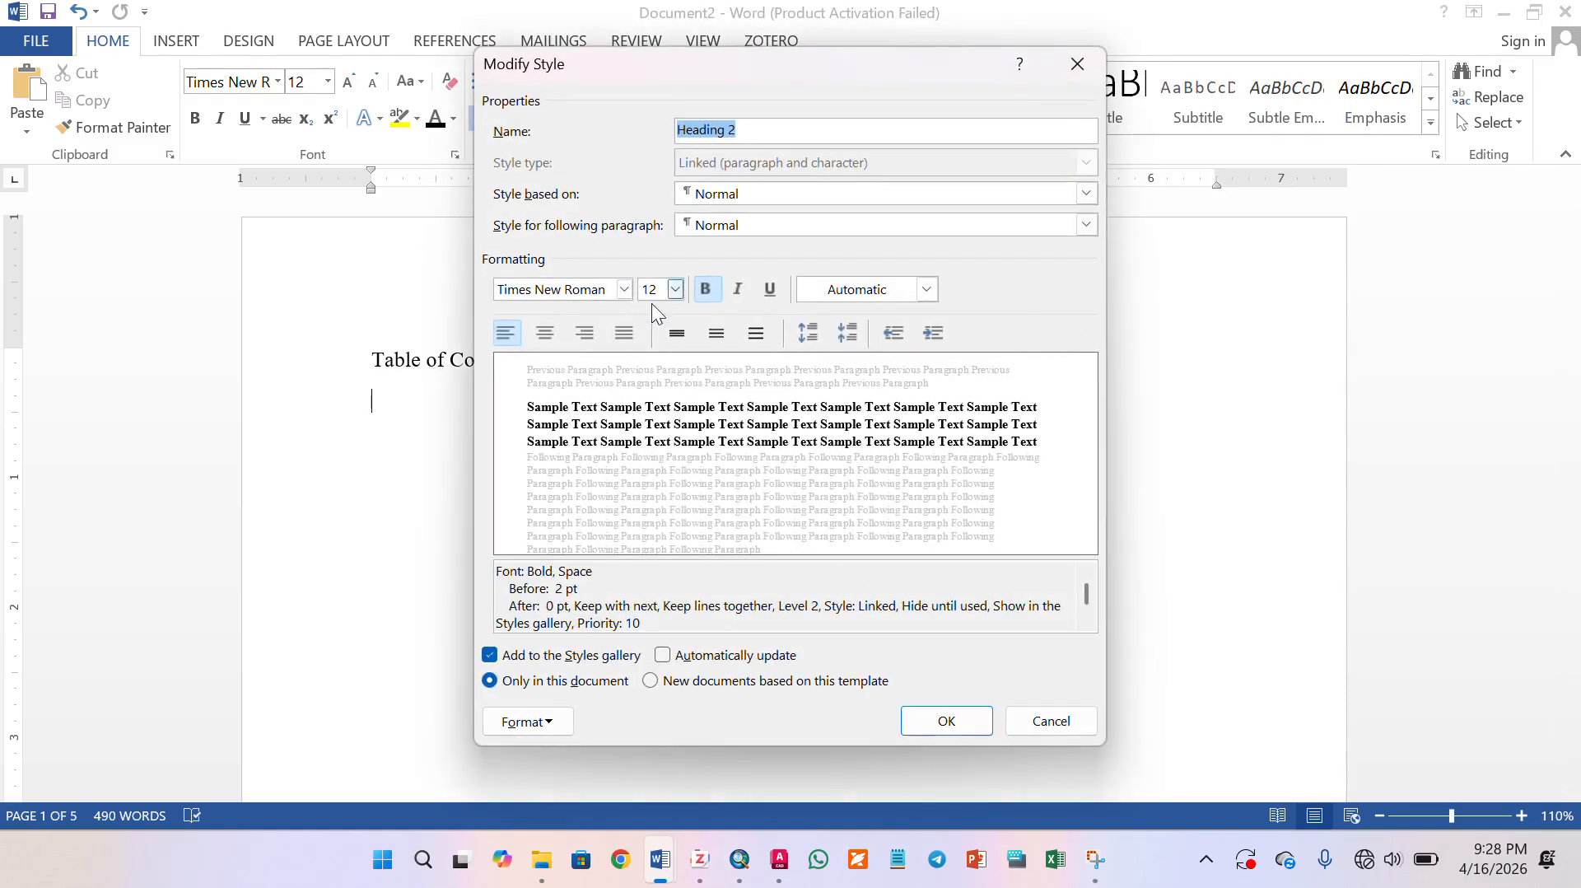
pyautogui.click(948, 722)
# - Show the Navigation pane with the outline of the document's headings
pyautogui.click(313, 364)
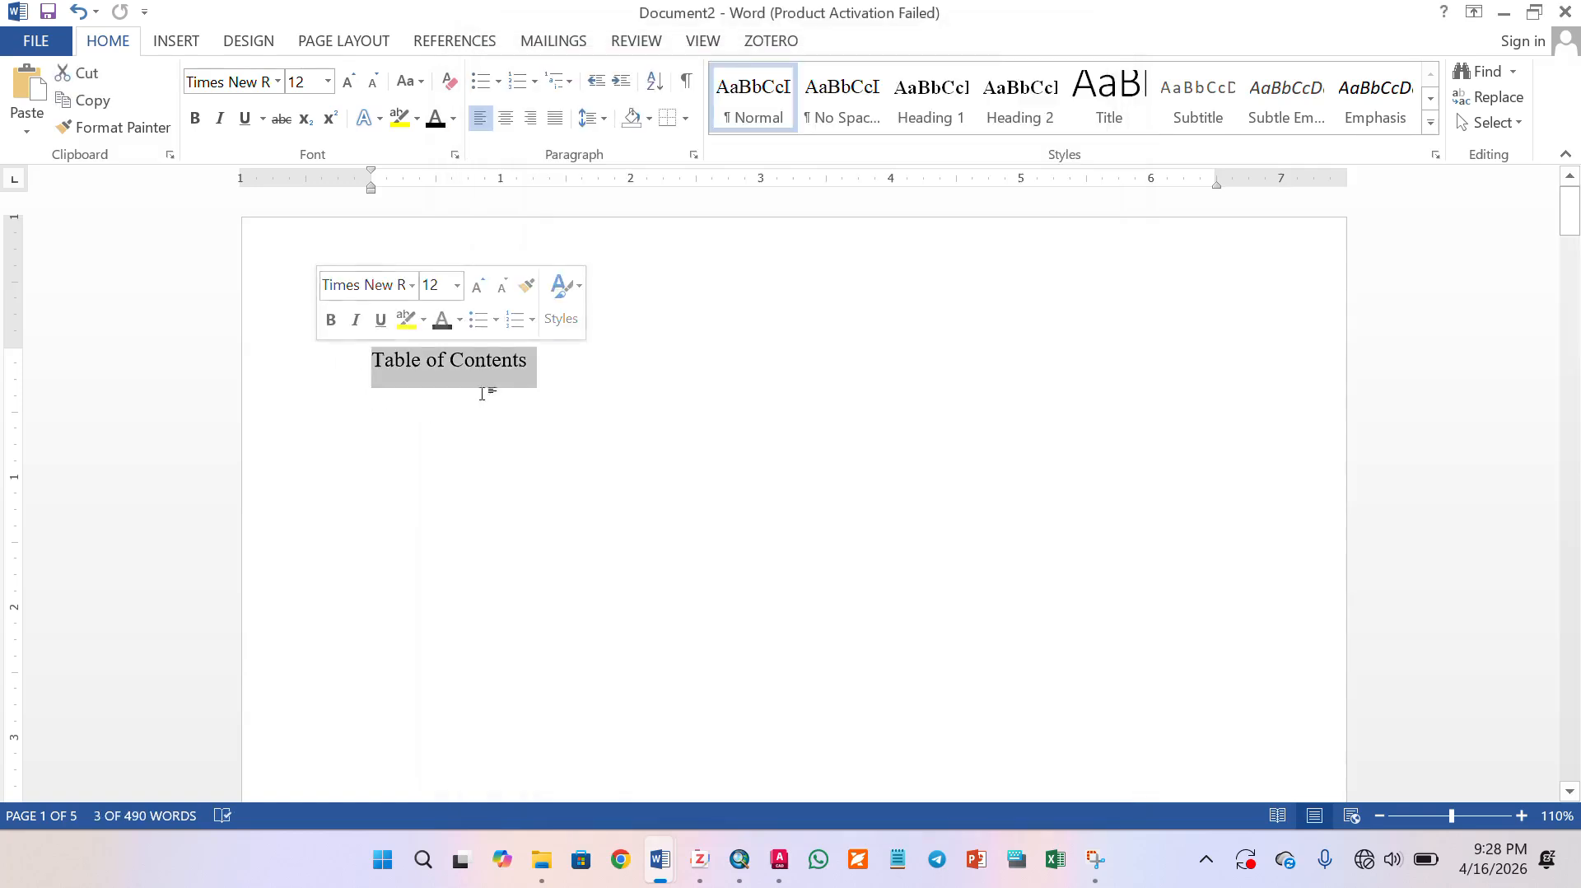
pyautogui.click(525, 394)
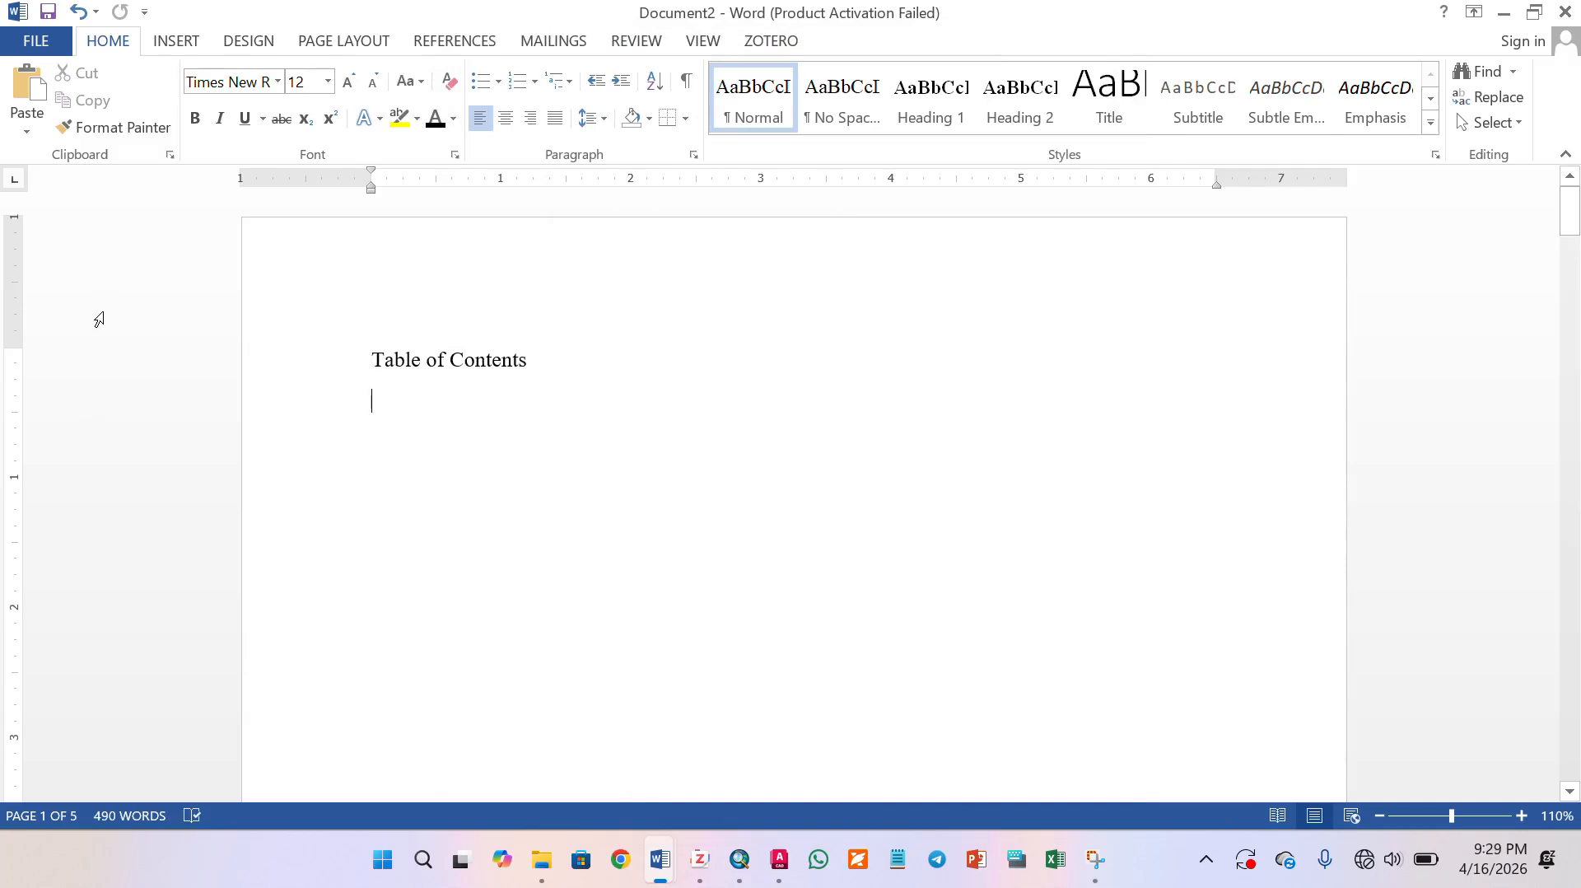
pyautogui.hotkey('ctrl', 'f')
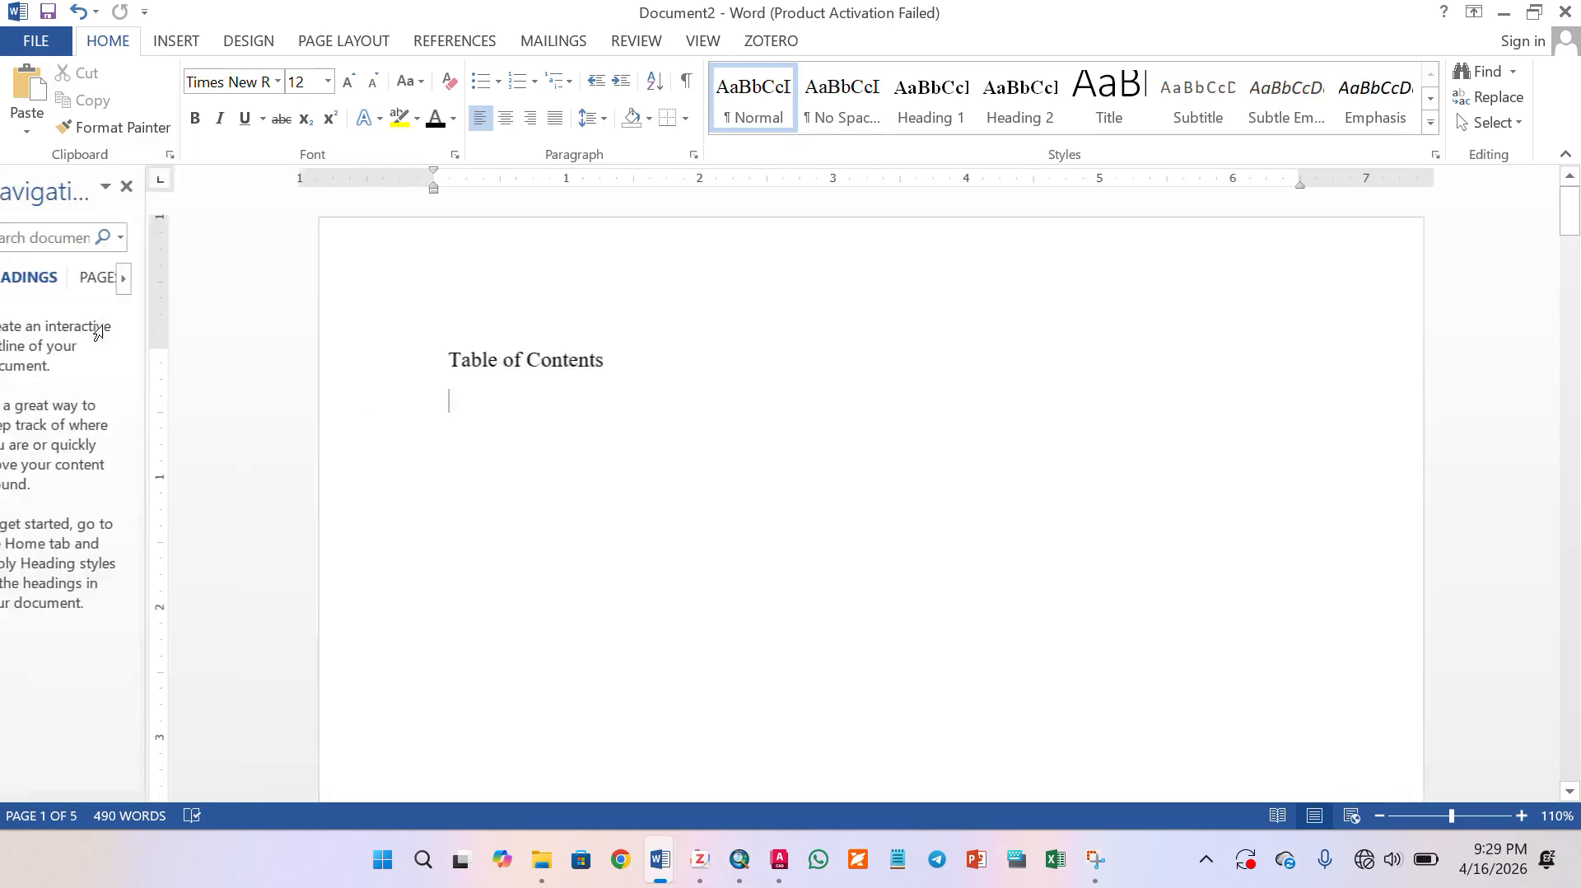
pyautogui.click(137, 237)
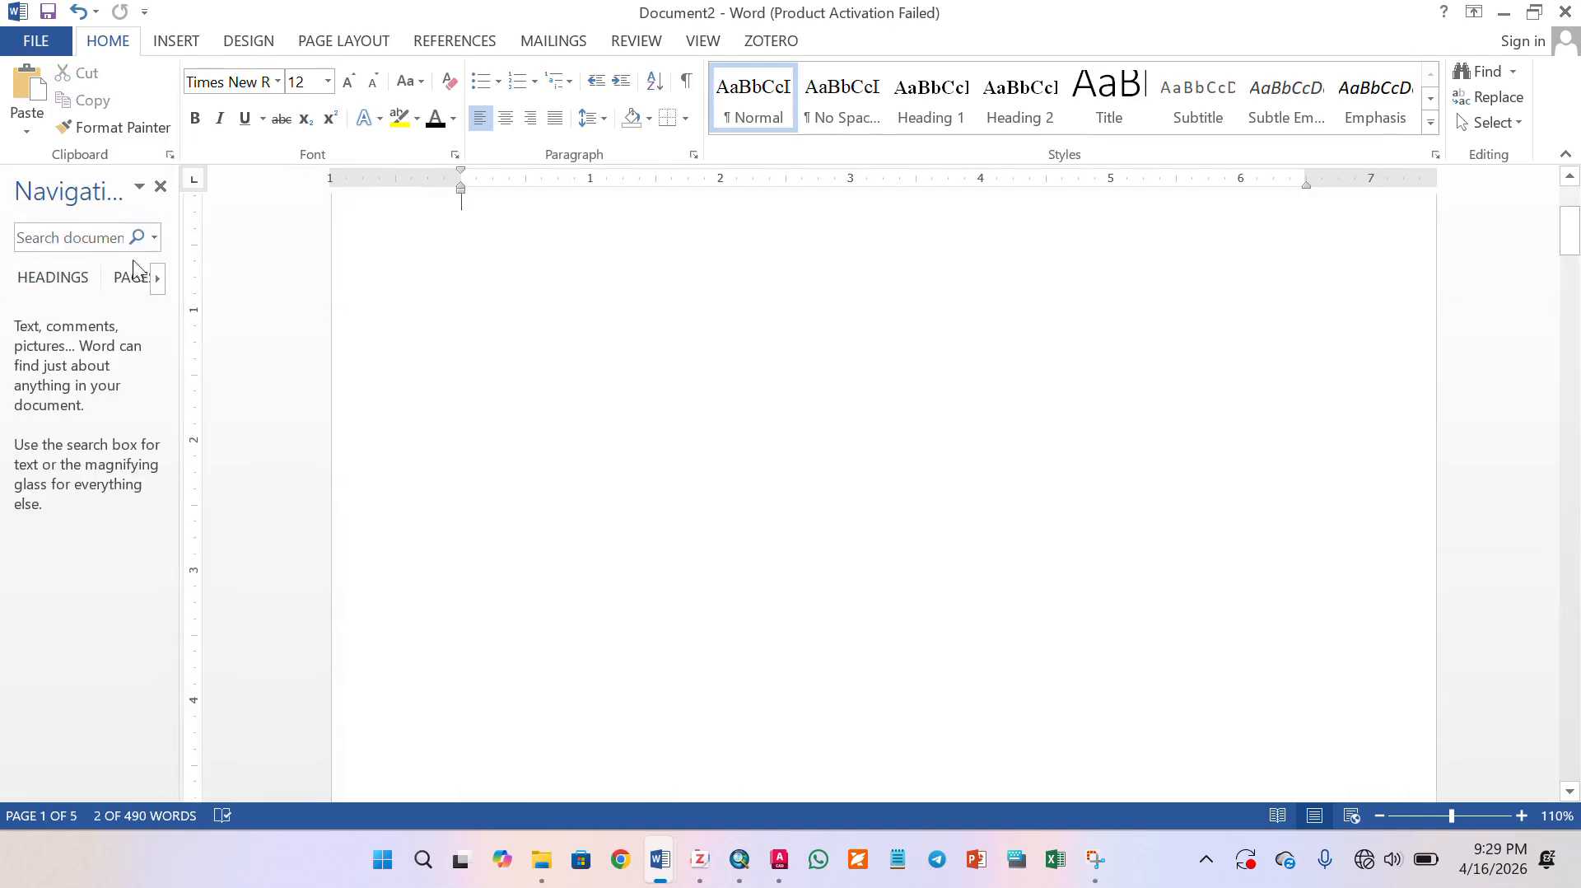
pyautogui.click(45, 280)
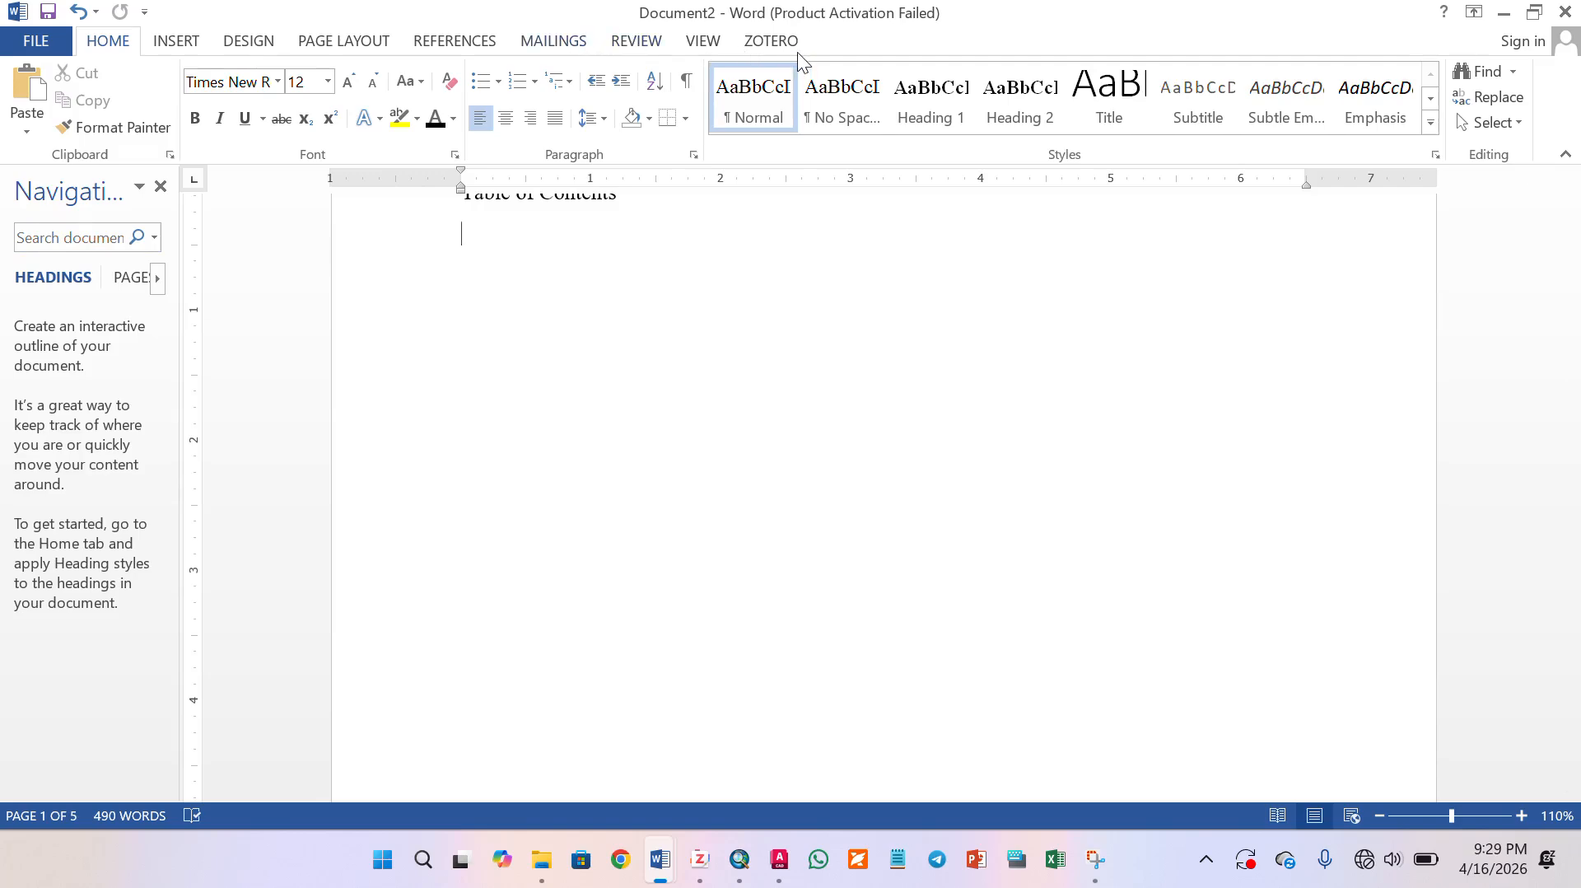
# - Apply the Heading 1 style to the "Table of Contents" title and the "Certification" title
pyautogui.scroll(3, 494, 313)
pyautogui.click(374, 339)
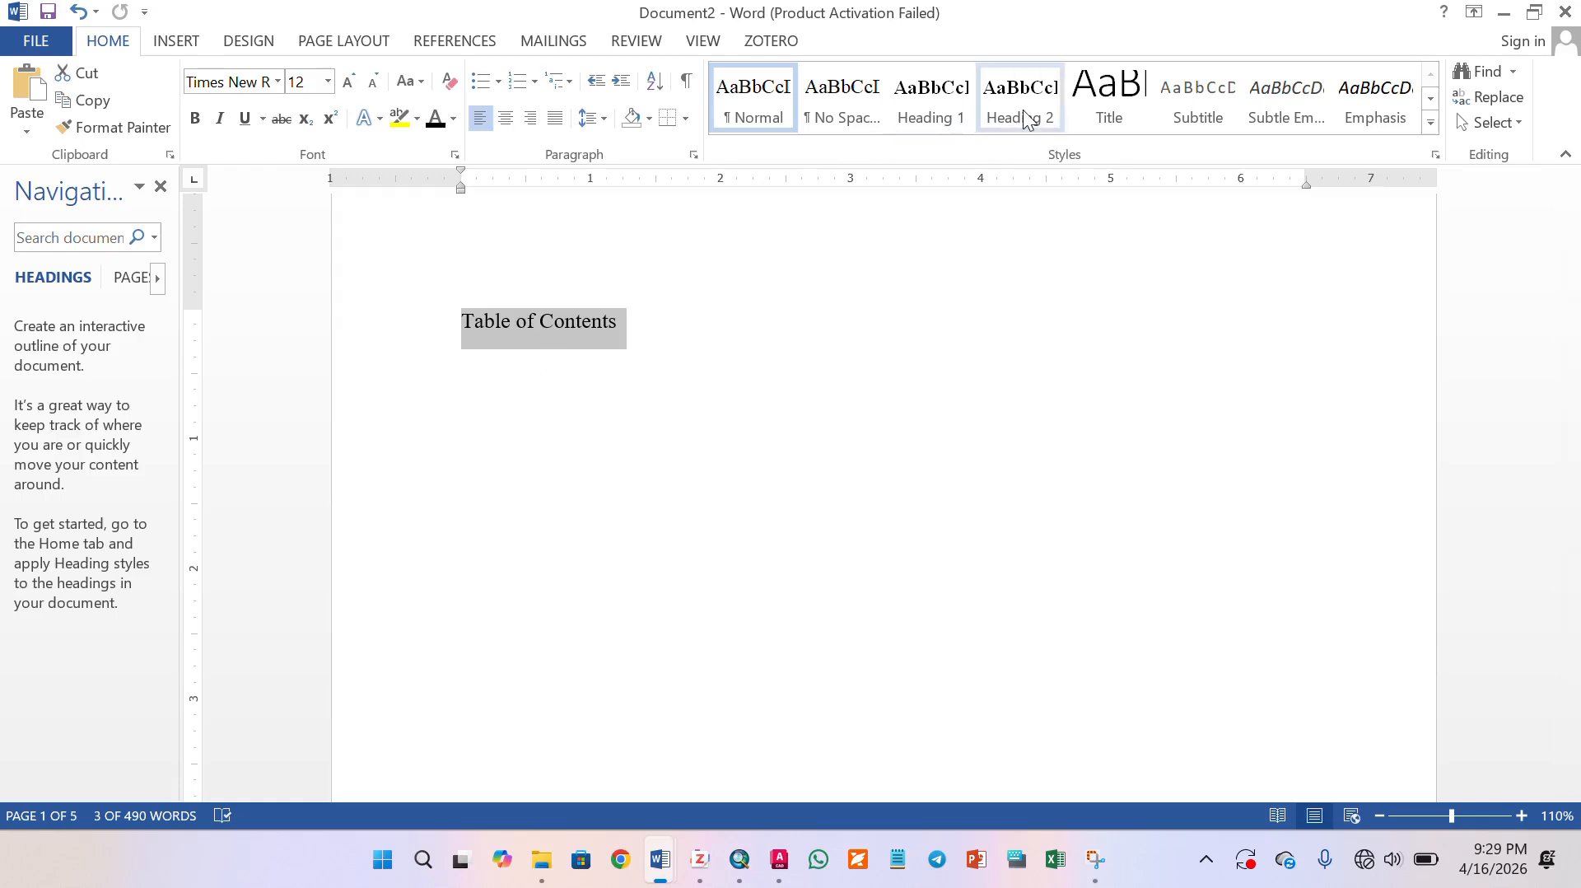
pyautogui.click(938, 111)
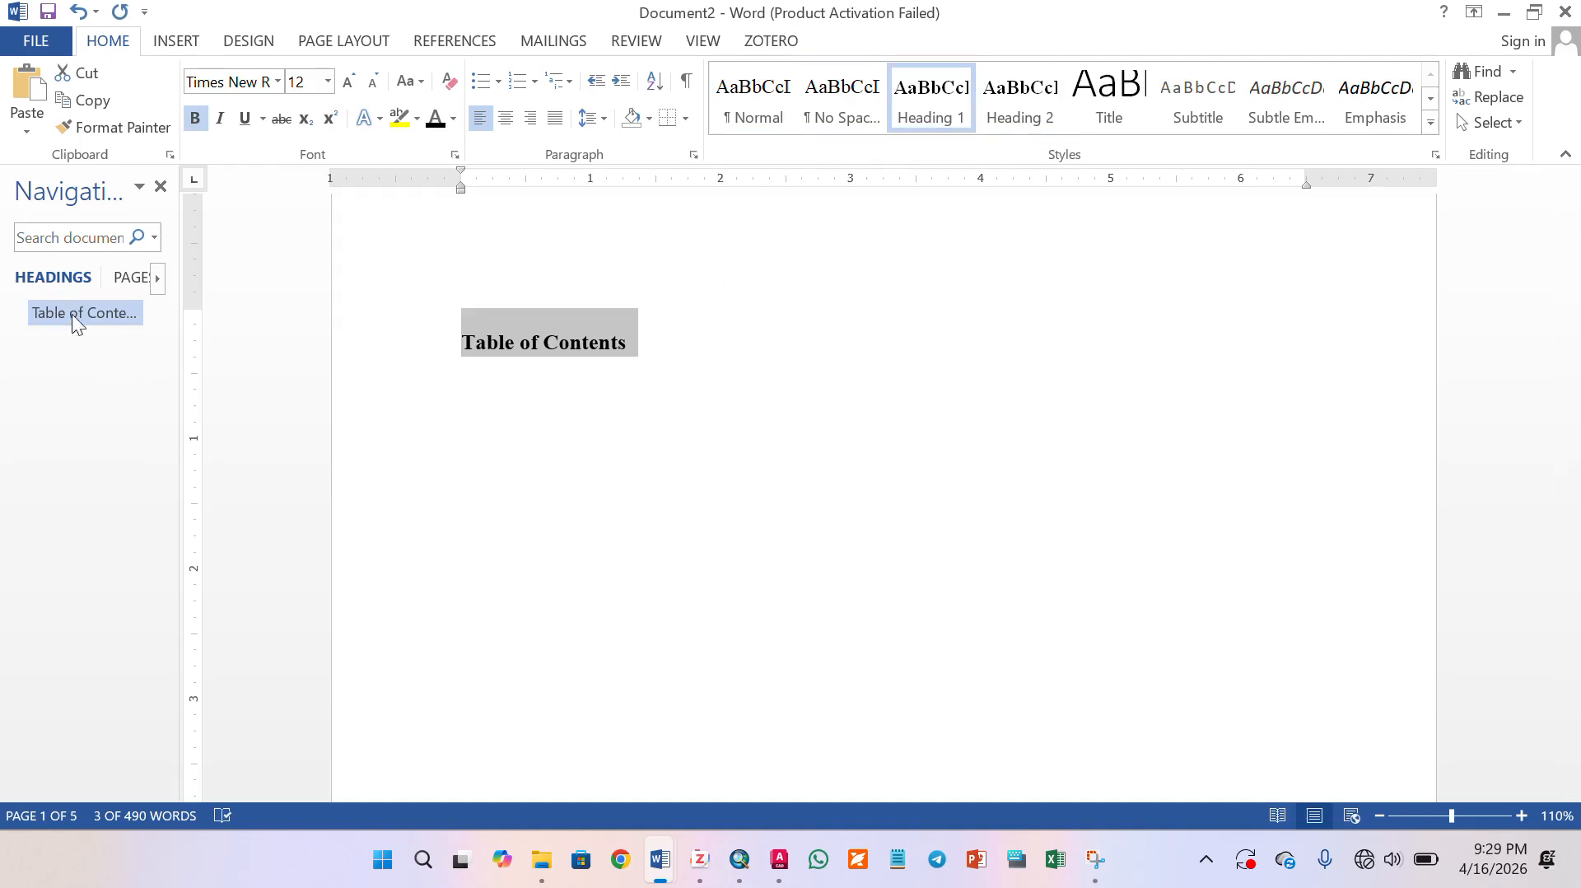
pyautogui.click(452, 396)
pyautogui.scroll(-3, 653, 477)
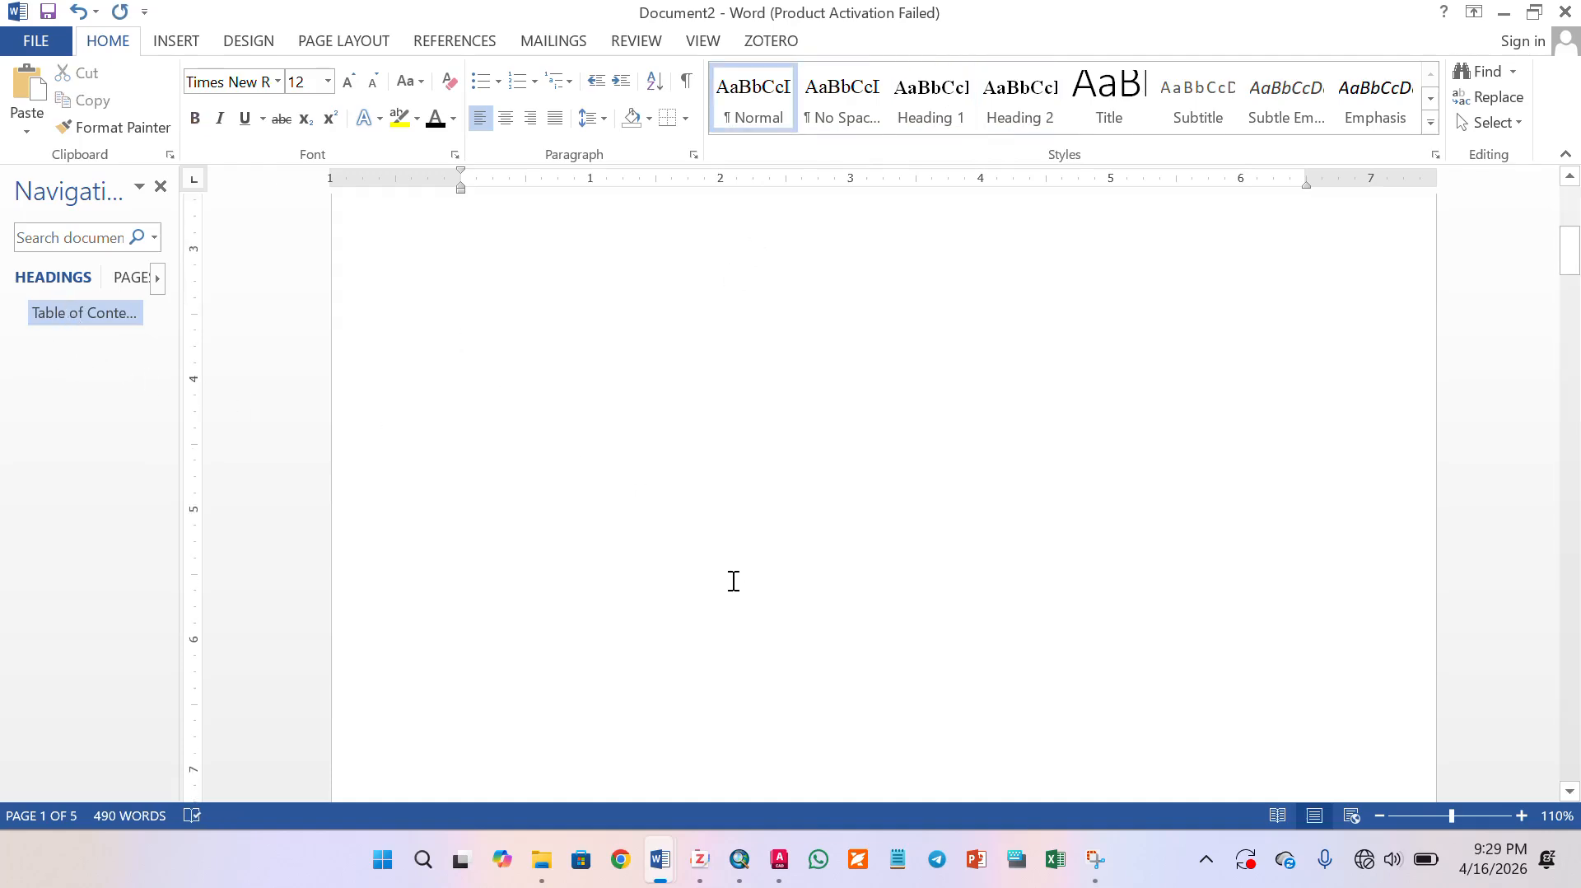
pyautogui.scroll(-5, 733, 581)
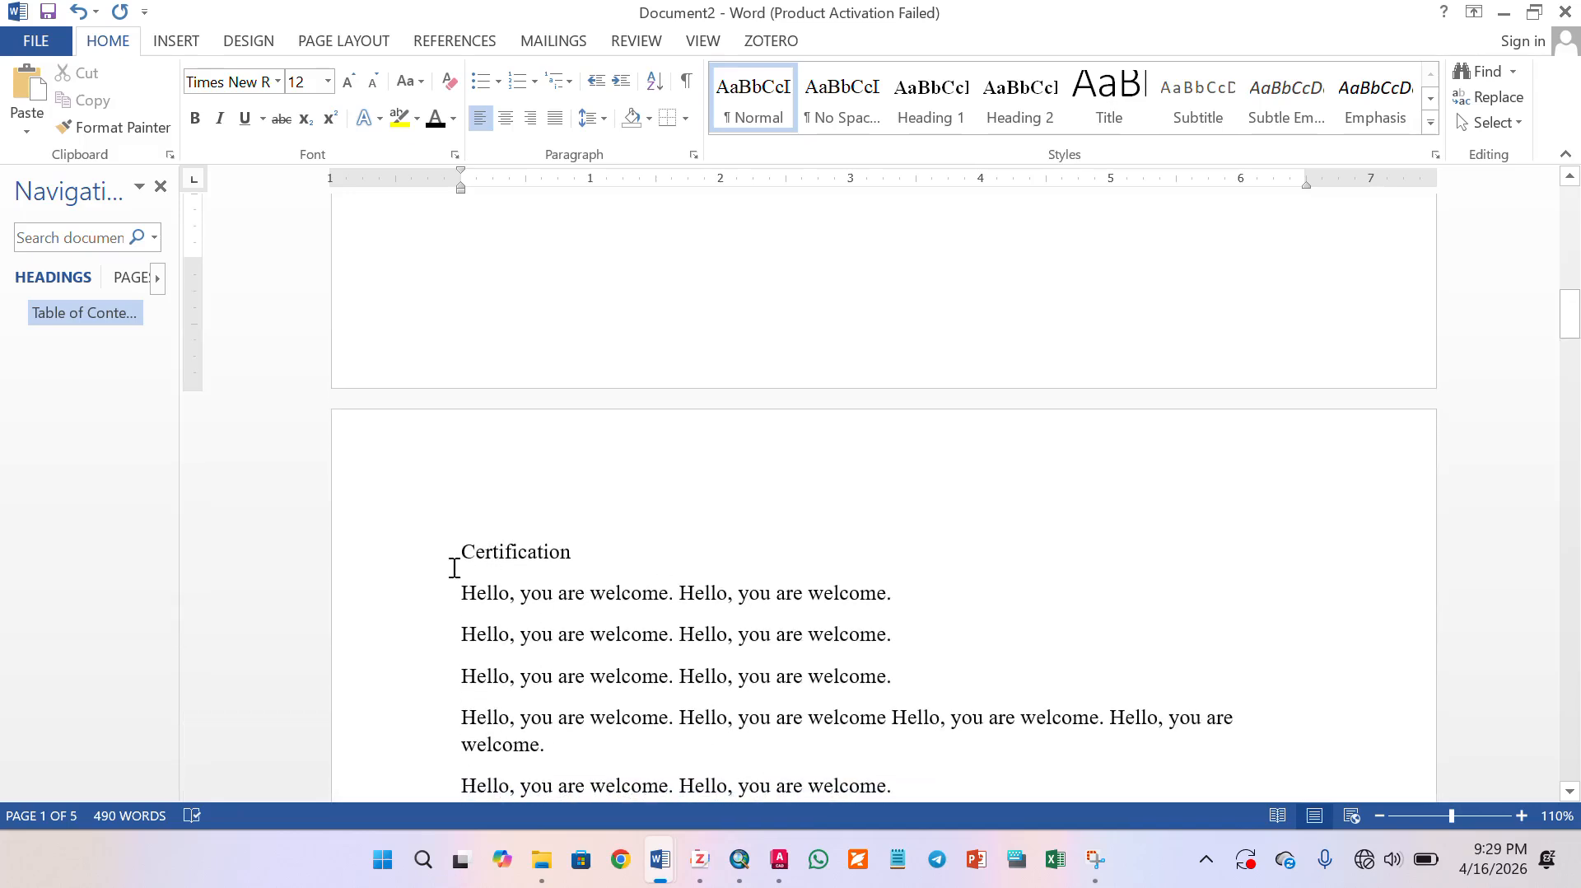
pyautogui.click(405, 556)
pyautogui.click(931, 99)
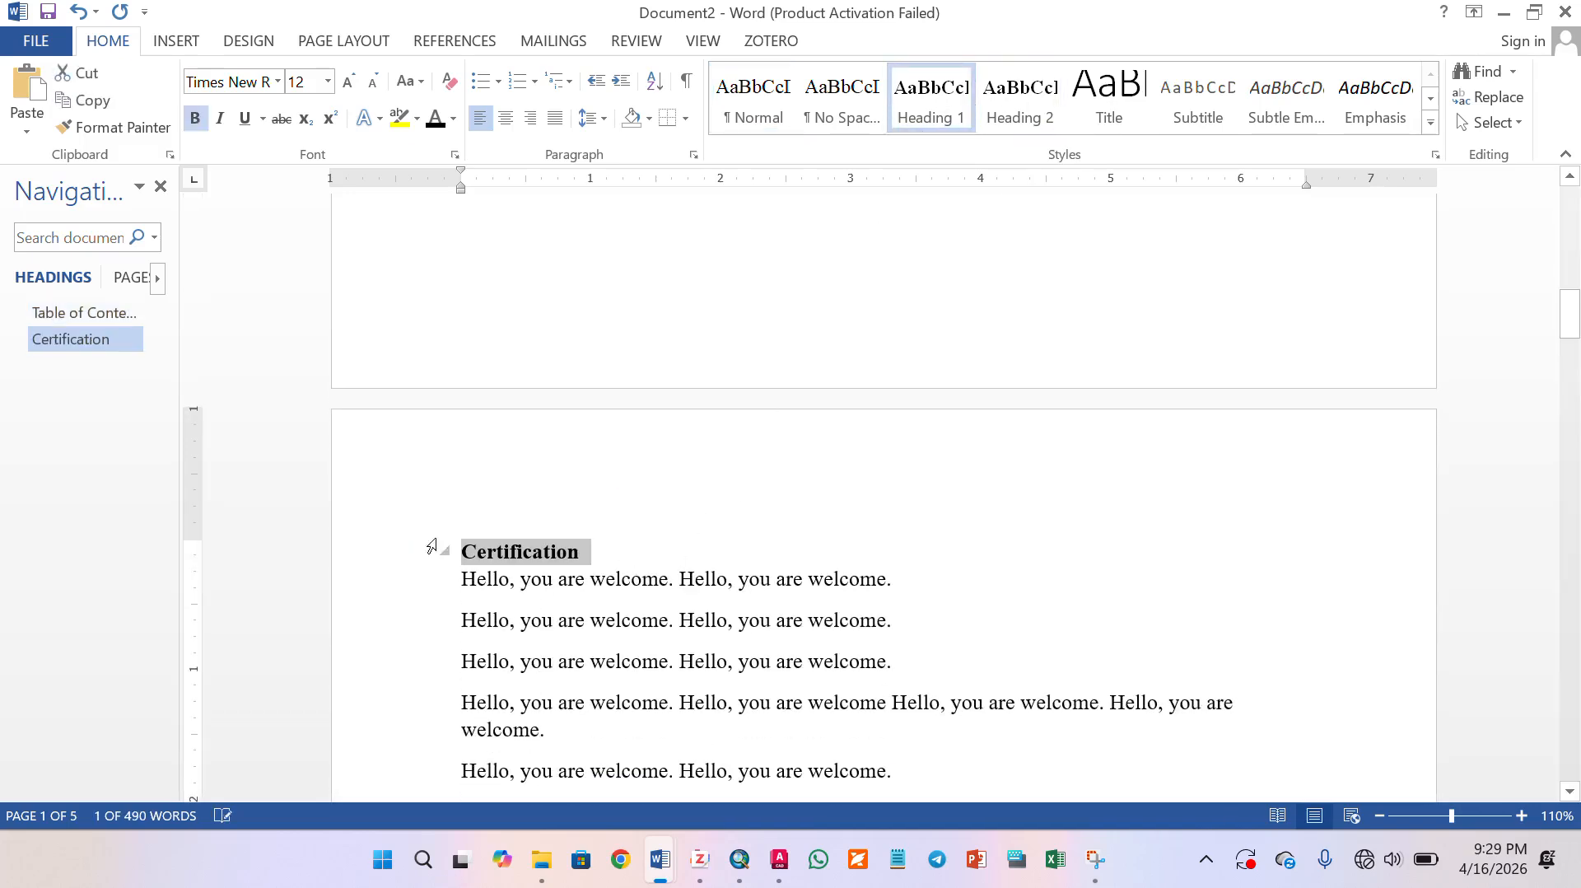
pyautogui.click(1486, 545)
# - Apply the Heading 1 style to the "Abstract" title and the "CHAPTER ONE" title
pyautogui.scroll(-10, 741, 658)
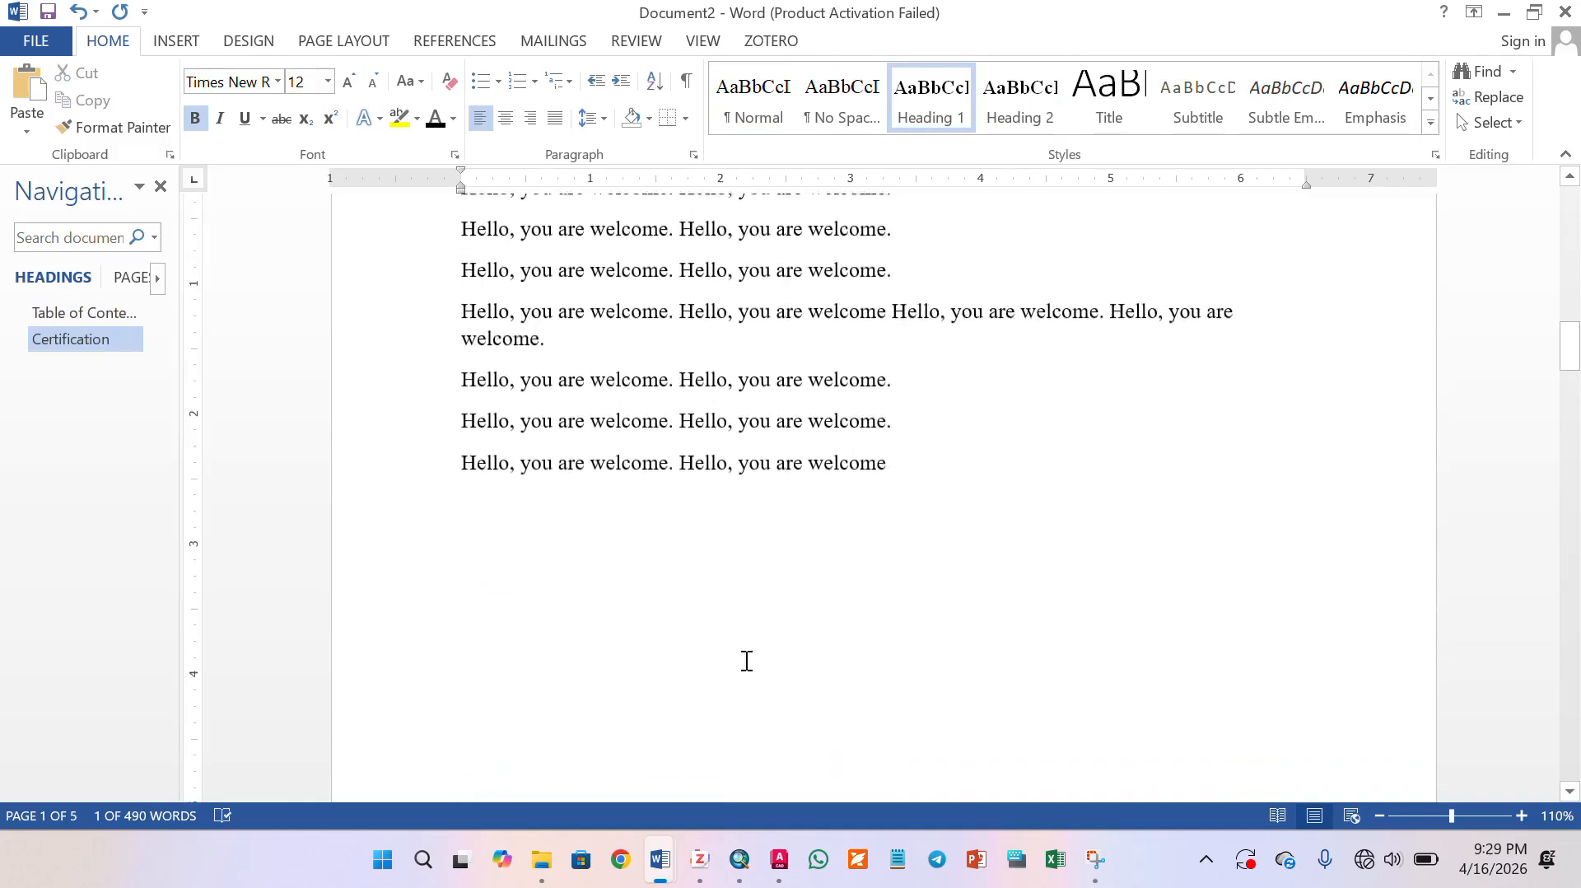
pyautogui.scroll(-8, 733, 668)
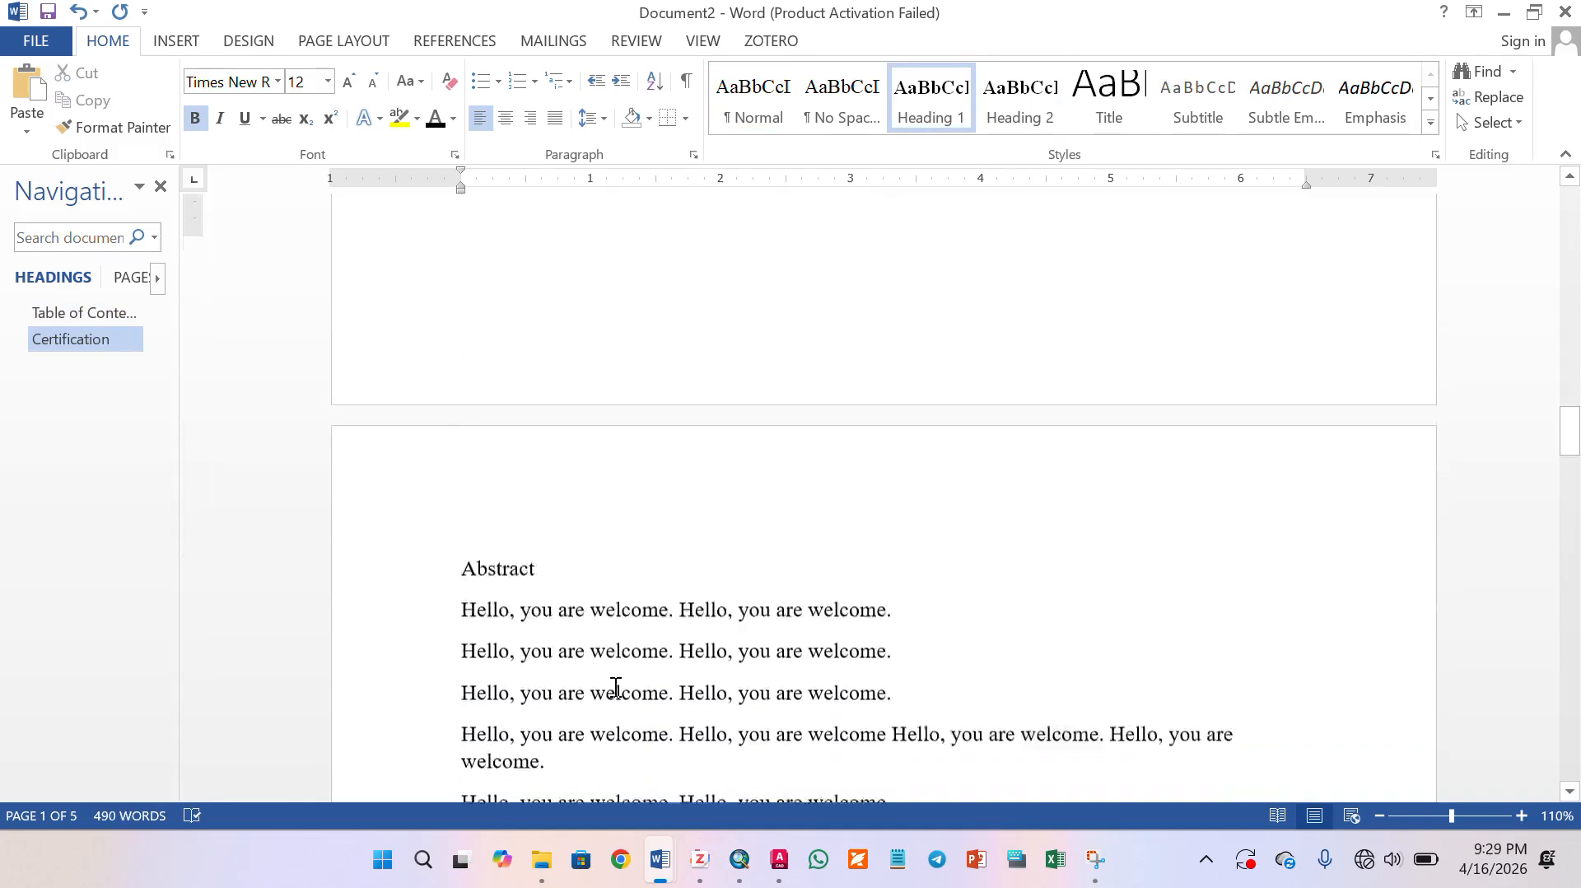
pyautogui.click(354, 415)
pyautogui.click(927, 105)
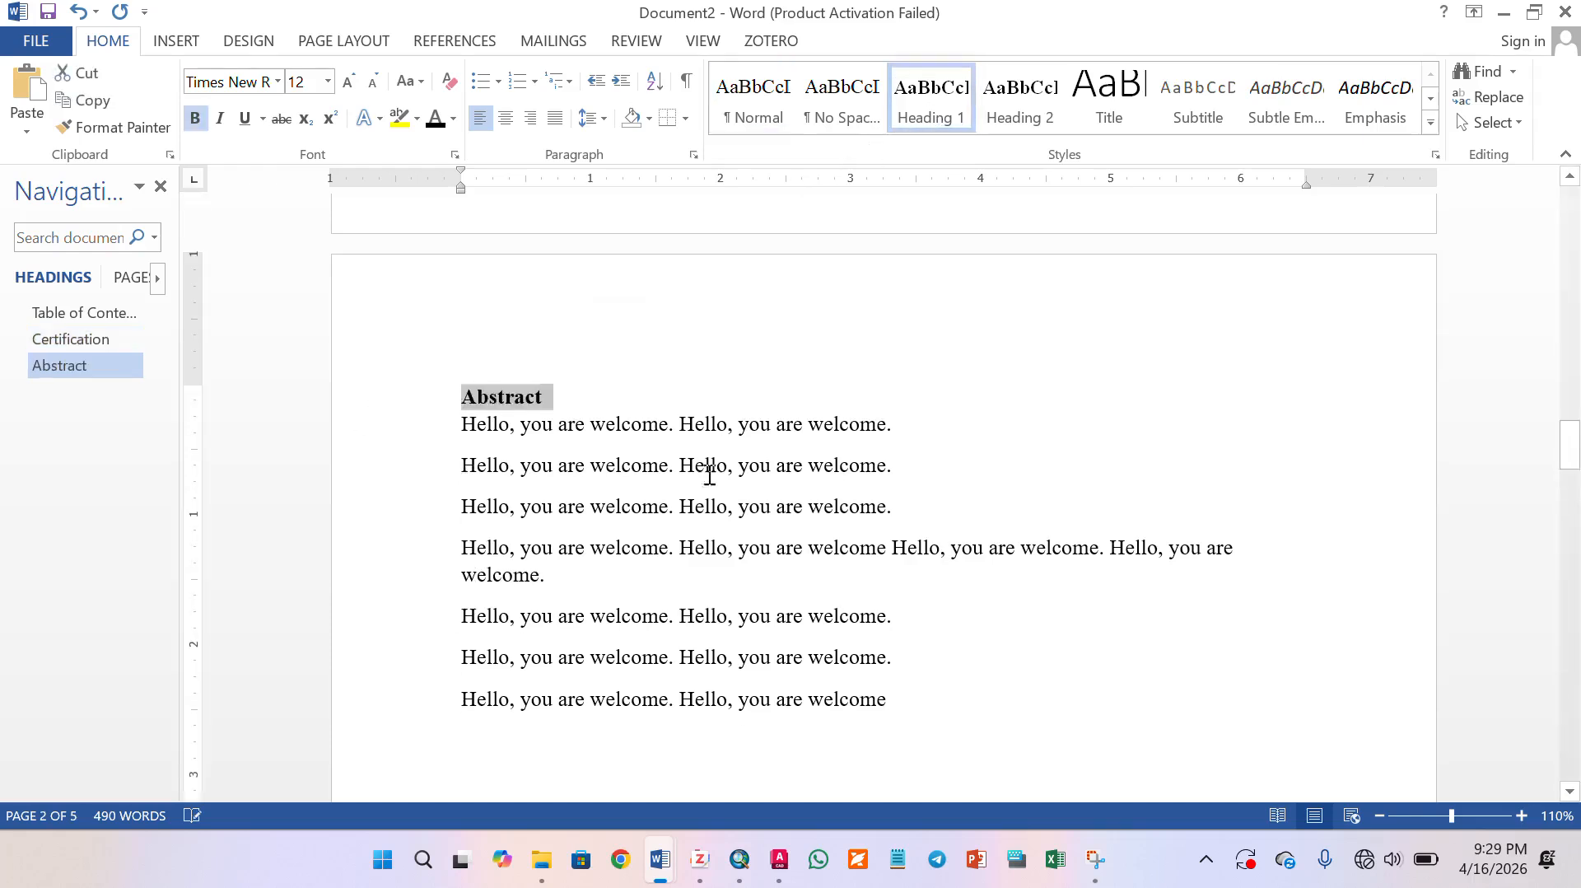
pyautogui.scroll(-6, 646, 691)
pyautogui.scroll(-12, 631, 690)
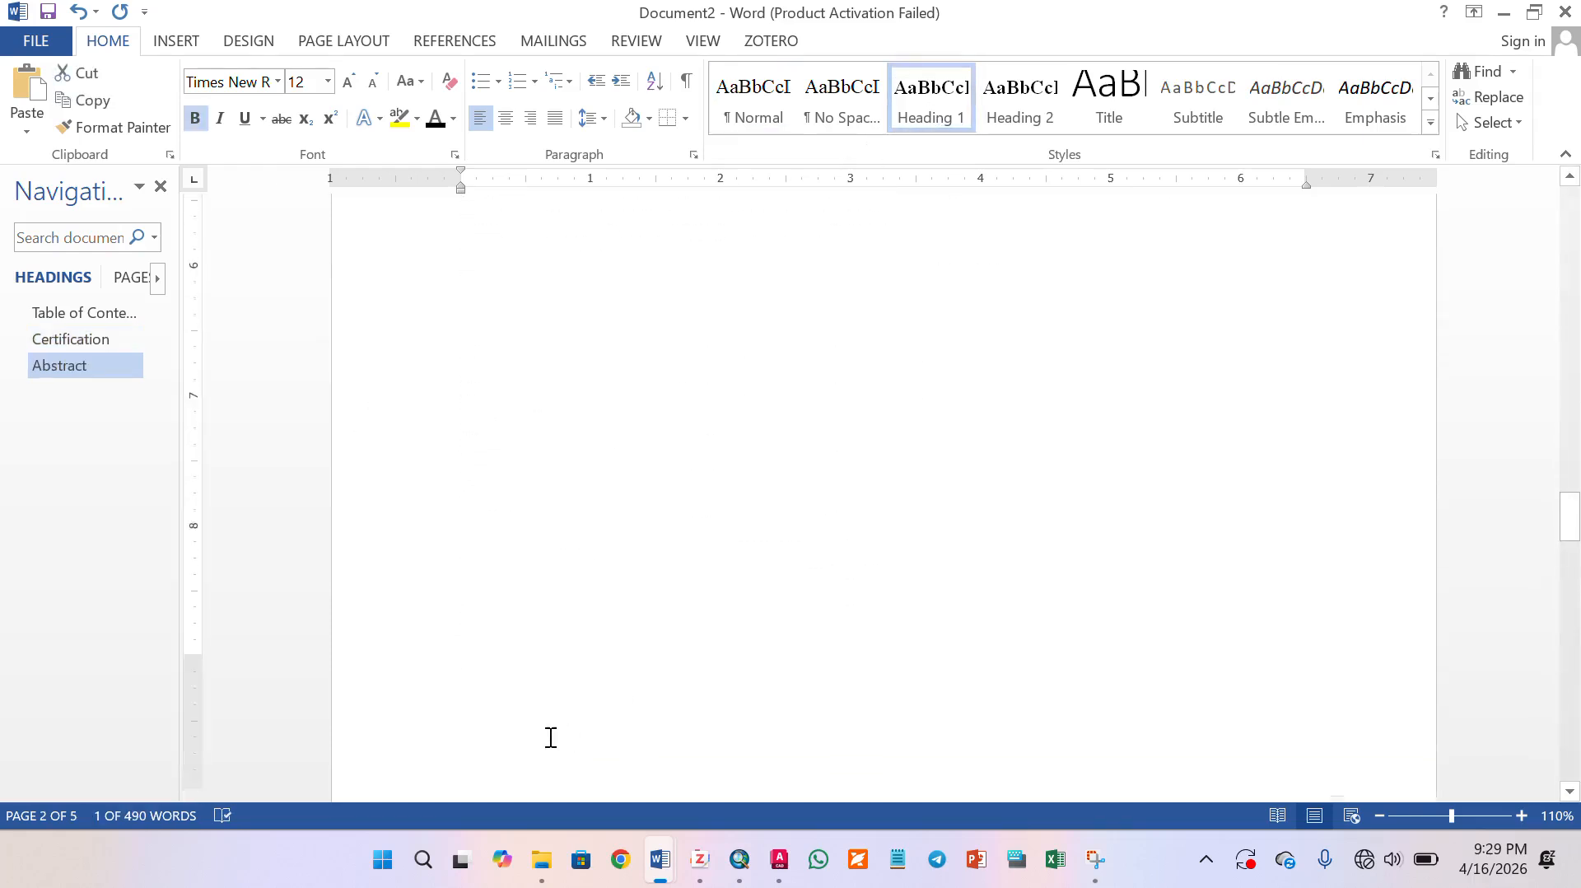
pyautogui.click(401, 640)
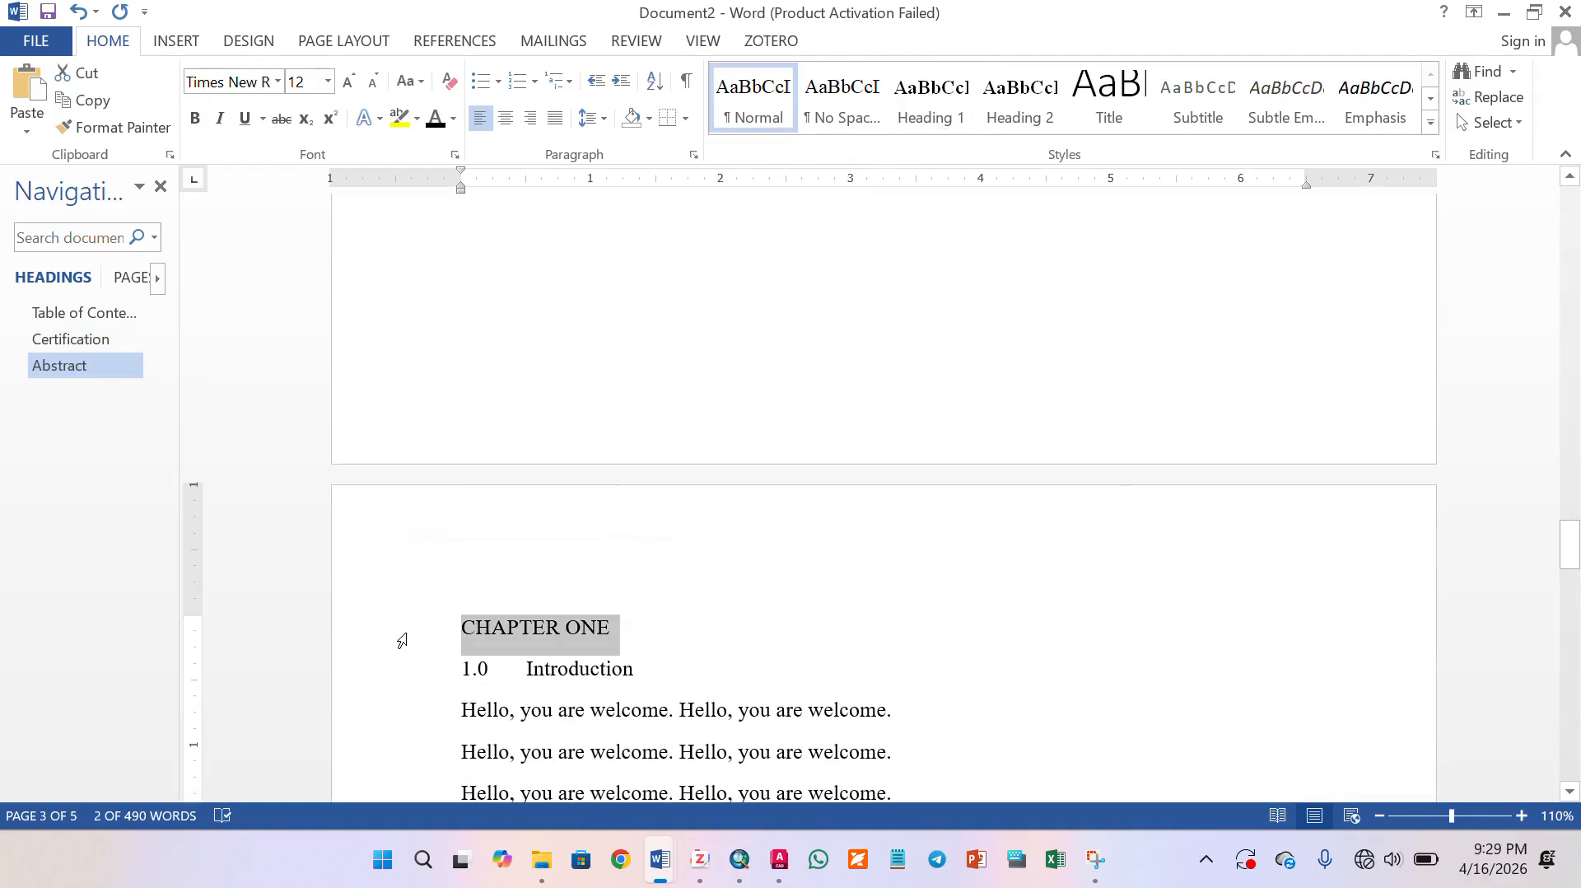
pyautogui.click(927, 96)
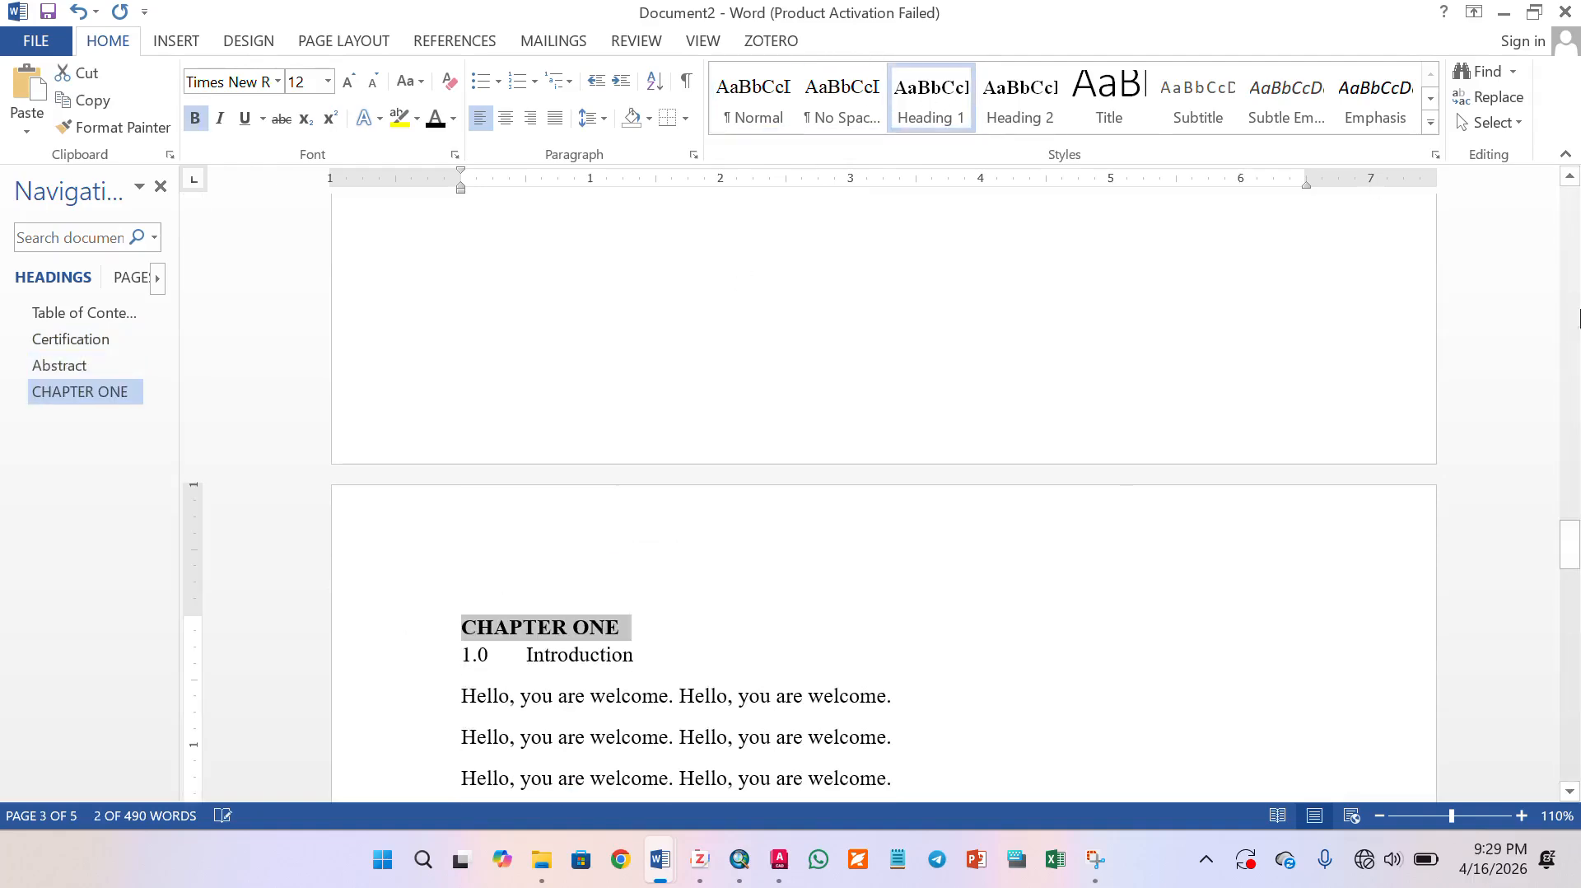
# - Apply the Heading 1 style to the "1.0 Introduction" line under CHAPTER ONE
pyautogui.click(1570, 792)
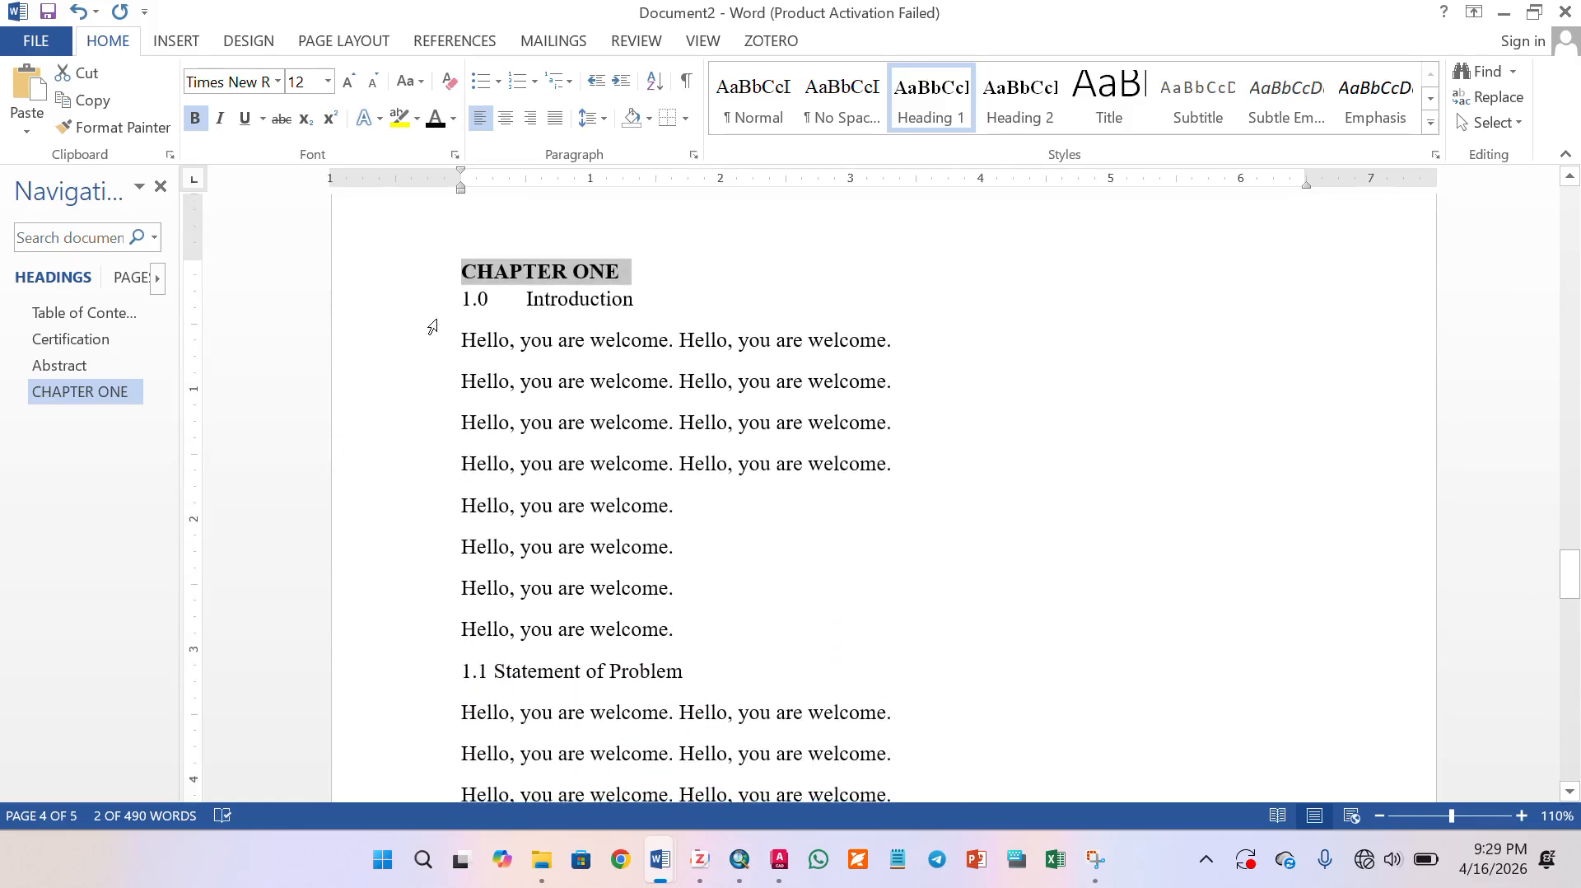
pyautogui.click(430, 301)
pyautogui.click(931, 96)
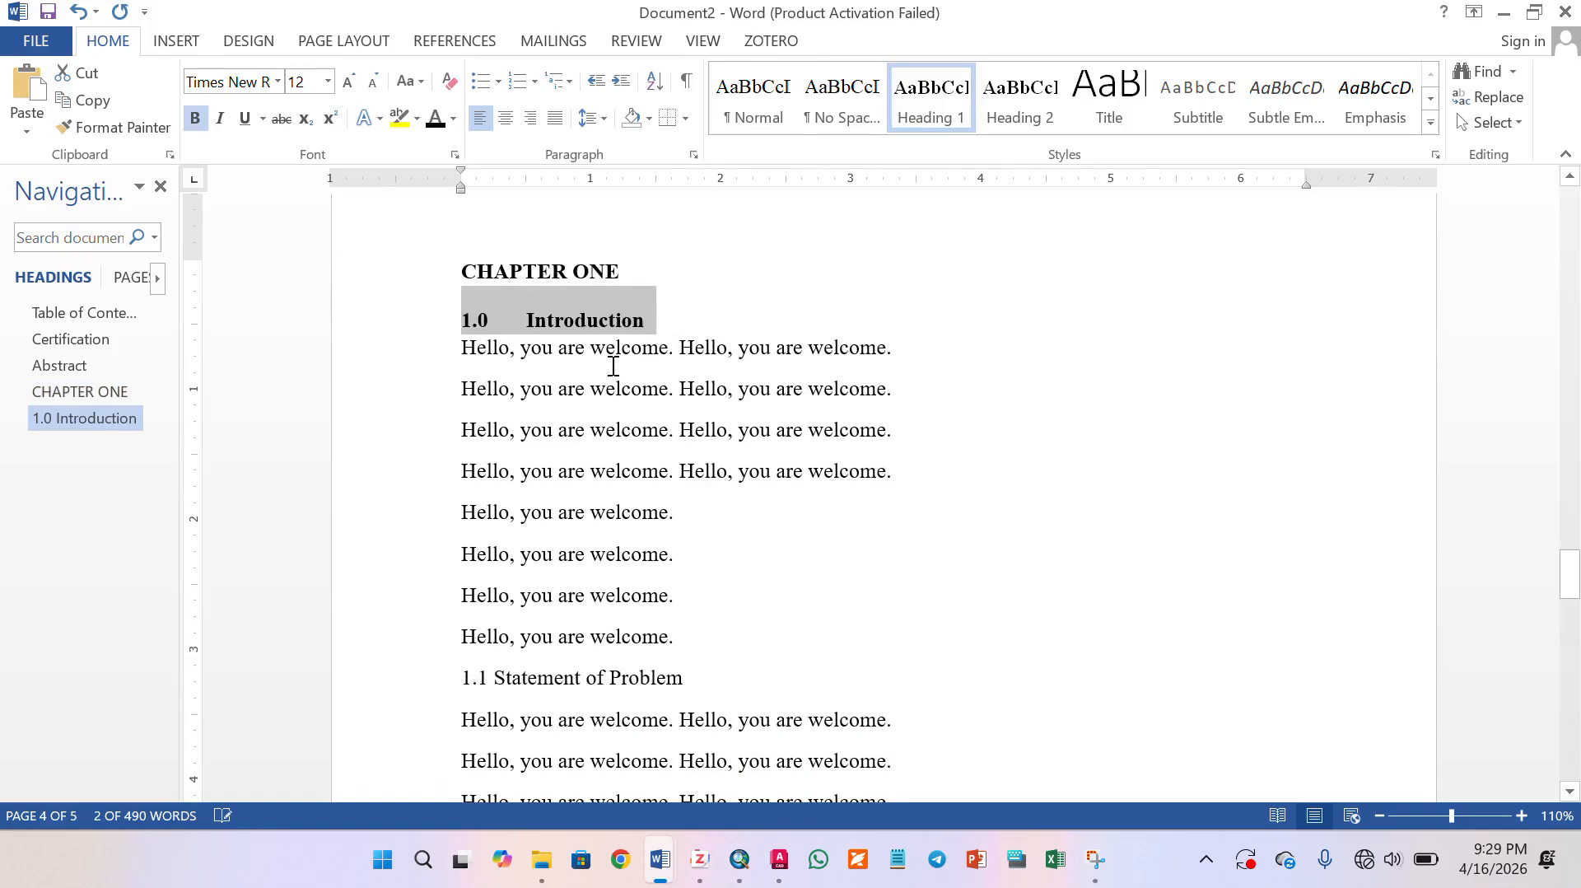
# - Apply the Heading 2 style to the "1.1 Statement of Problem" and "1.2 Aim" lines
pyautogui.scroll(-5, 536, 514)
pyautogui.click(404, 310)
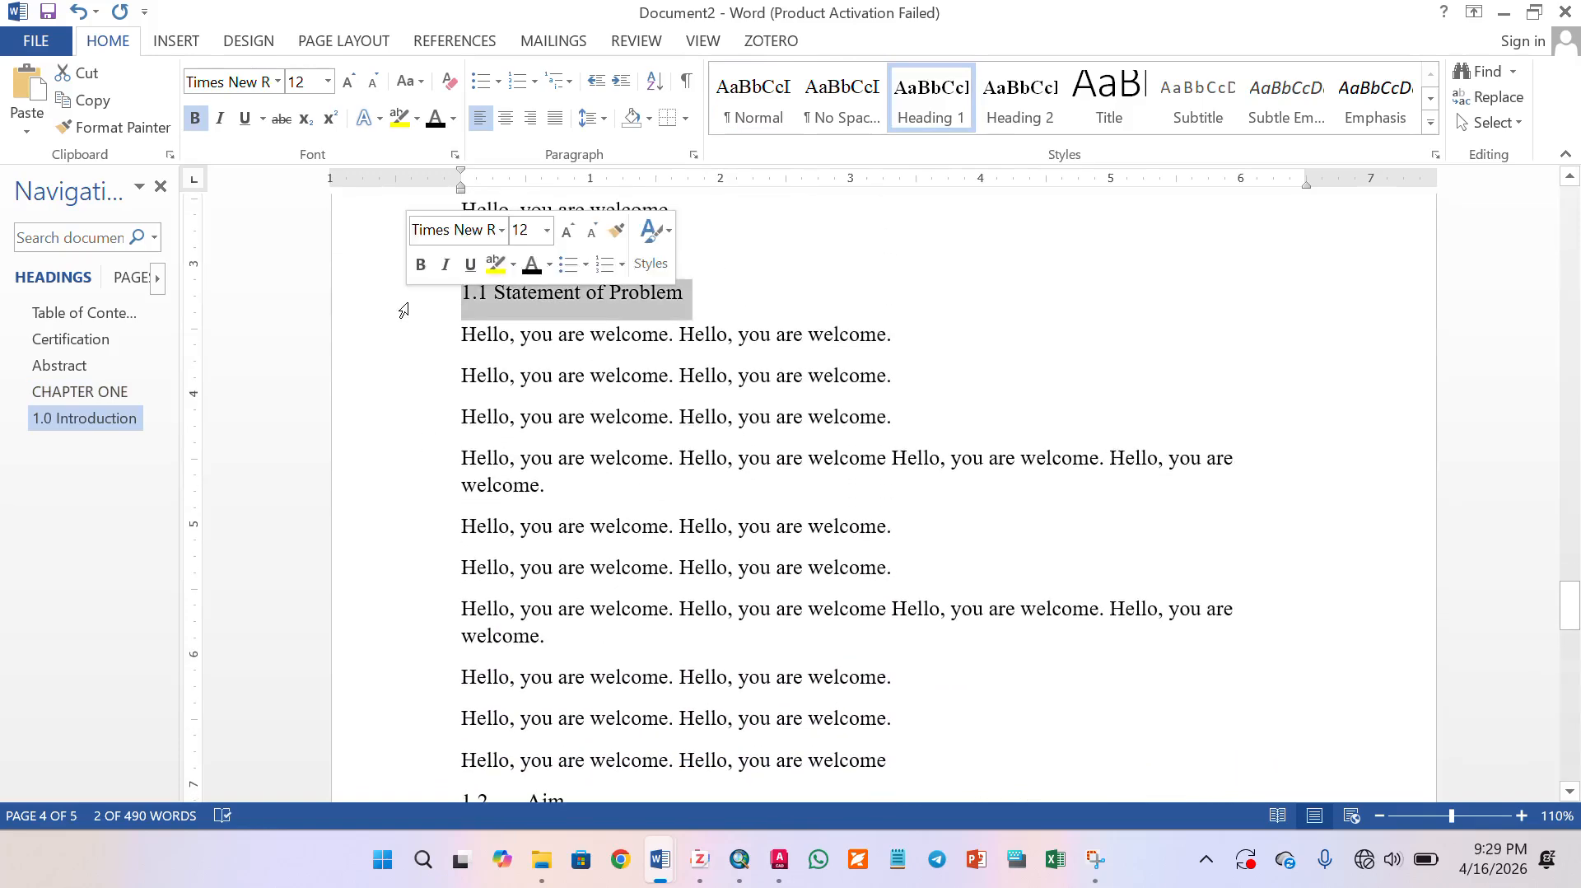
pyautogui.click(1019, 110)
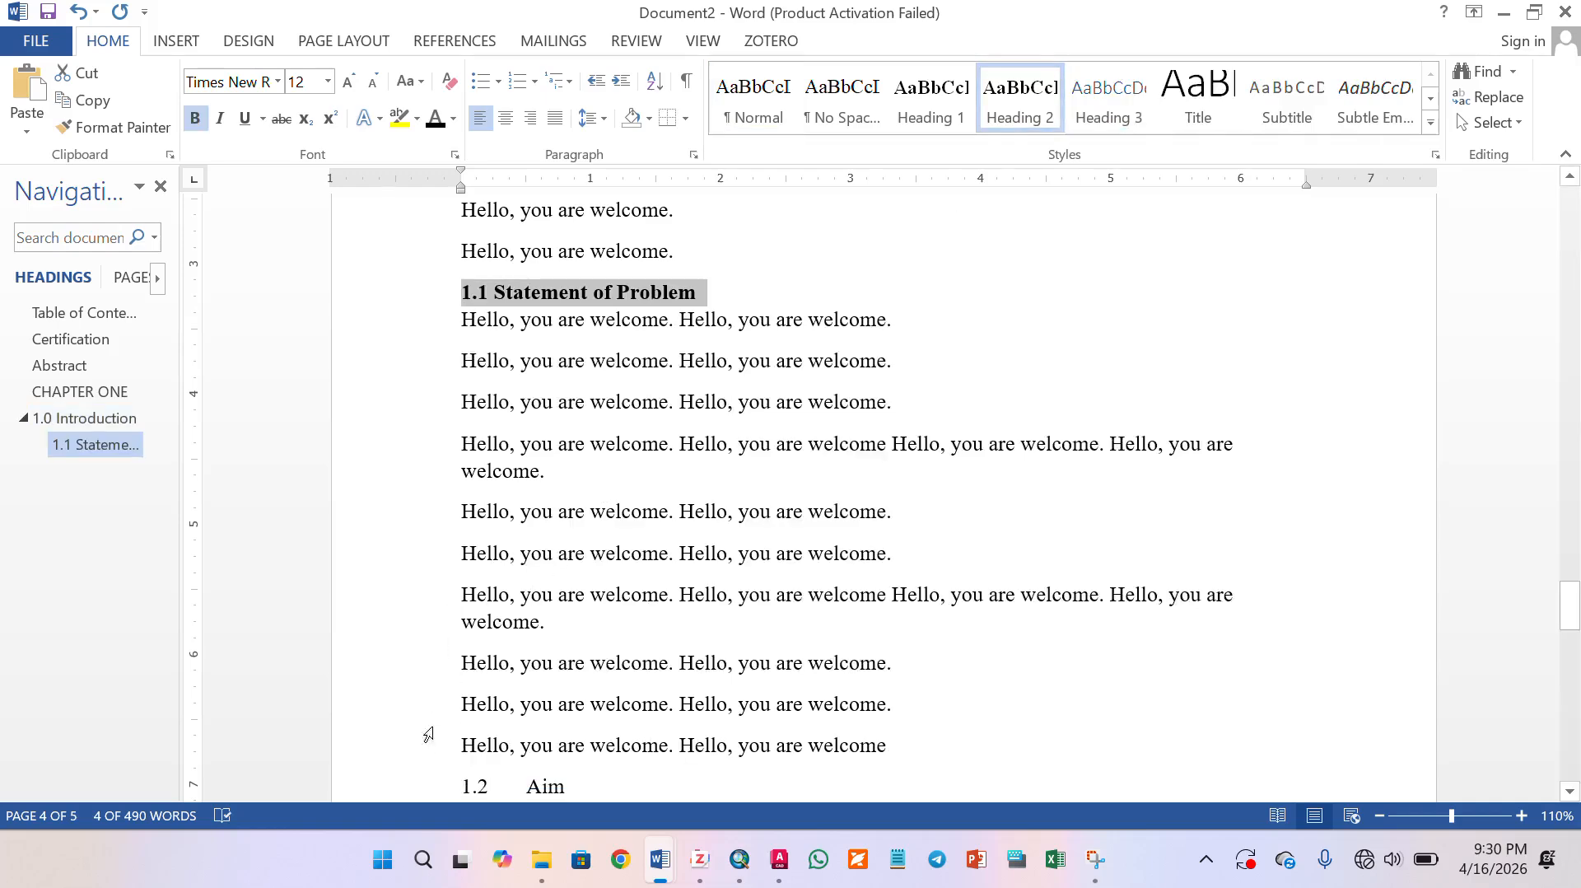
pyautogui.click(422, 790)
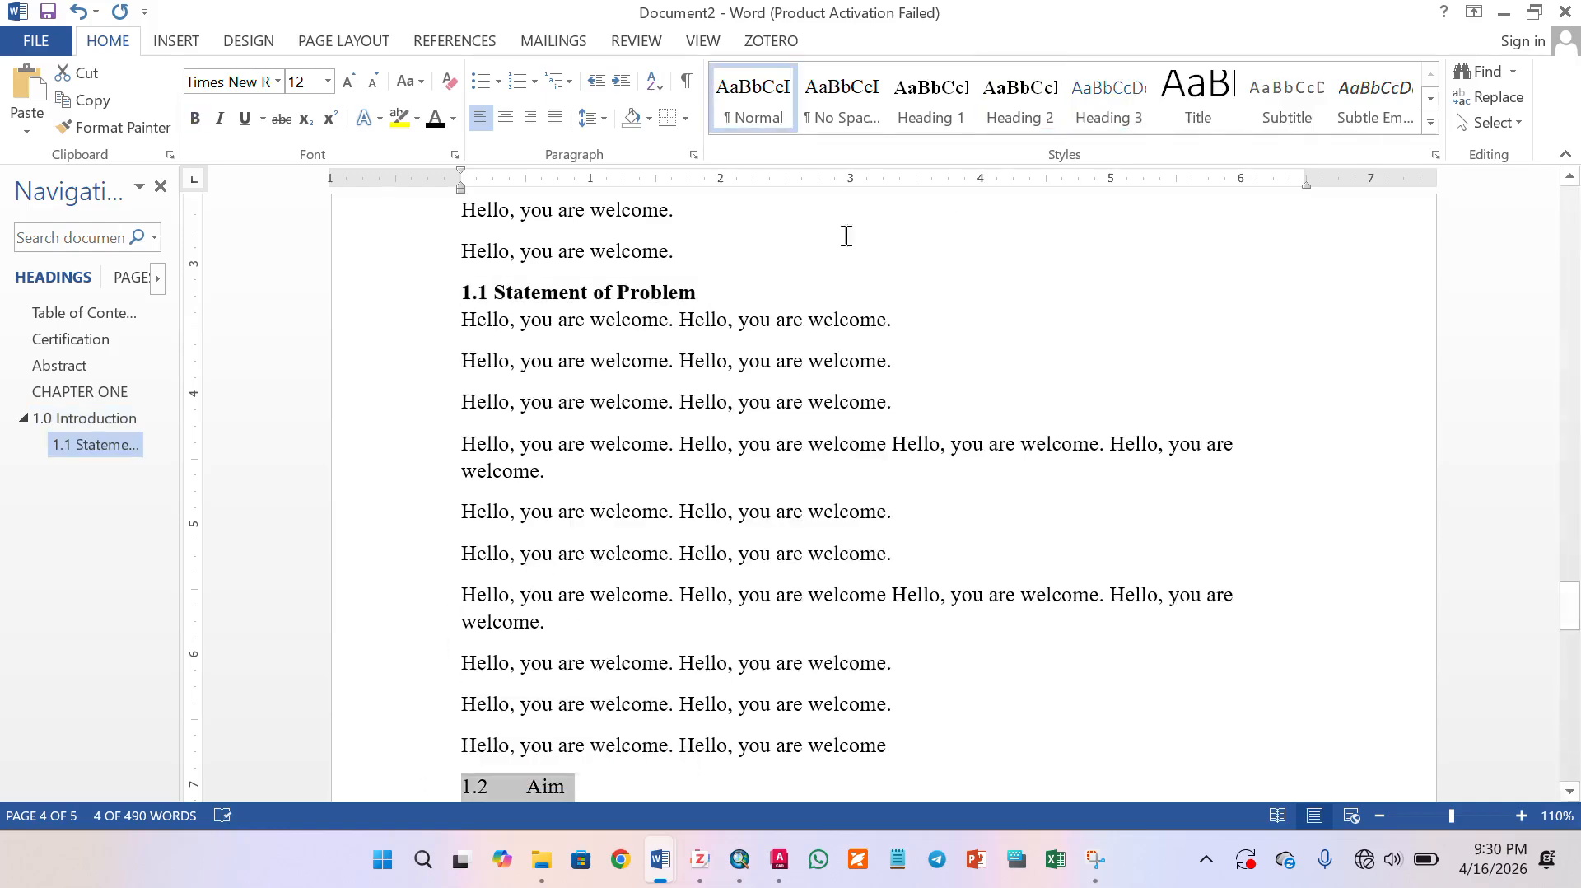
pyautogui.click(1019, 102)
# - Apply the Heading 2 style to the "1.3 Objectives" and "1.4 Study area" lines
pyautogui.scroll(-10, 589, 554)
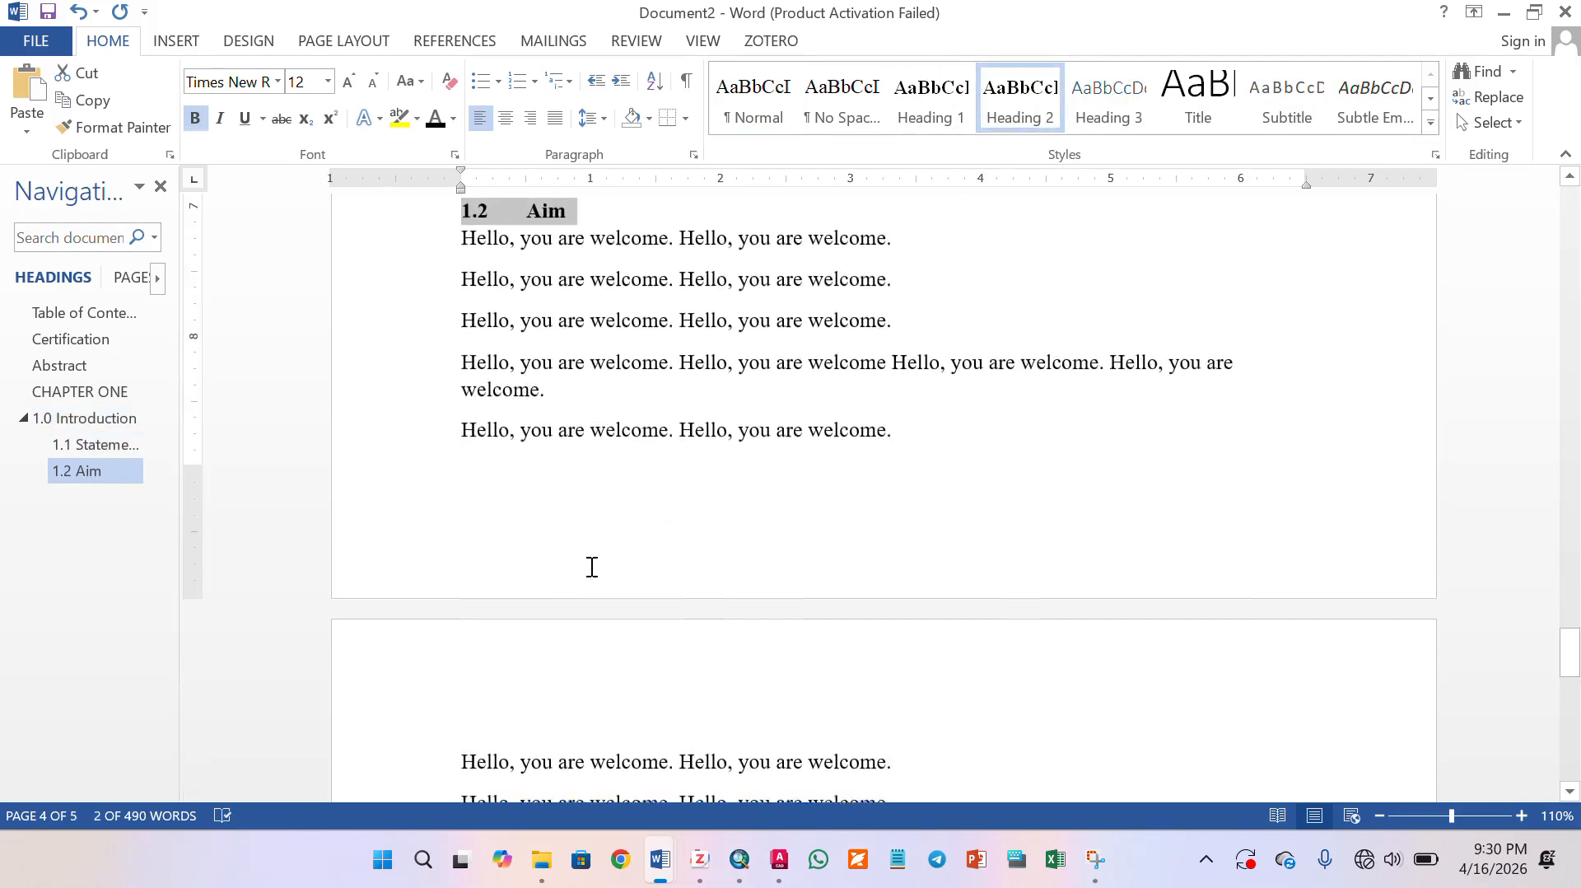
pyautogui.scroll(-3, 591, 560)
pyautogui.click(427, 403)
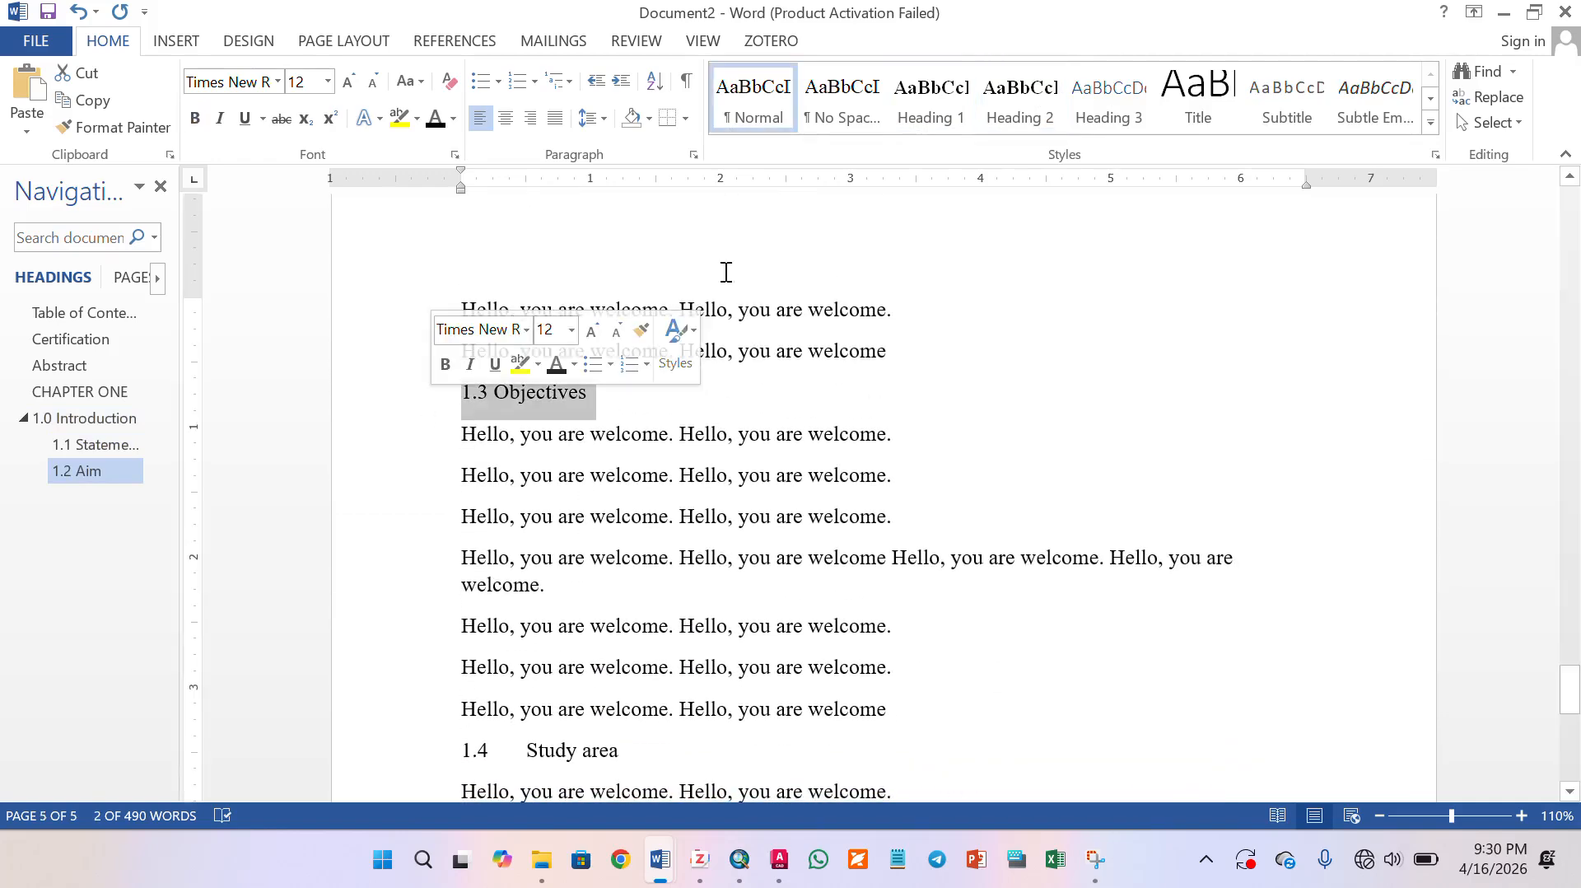
pyautogui.click(1019, 103)
pyautogui.scroll(-3, 439, 527)
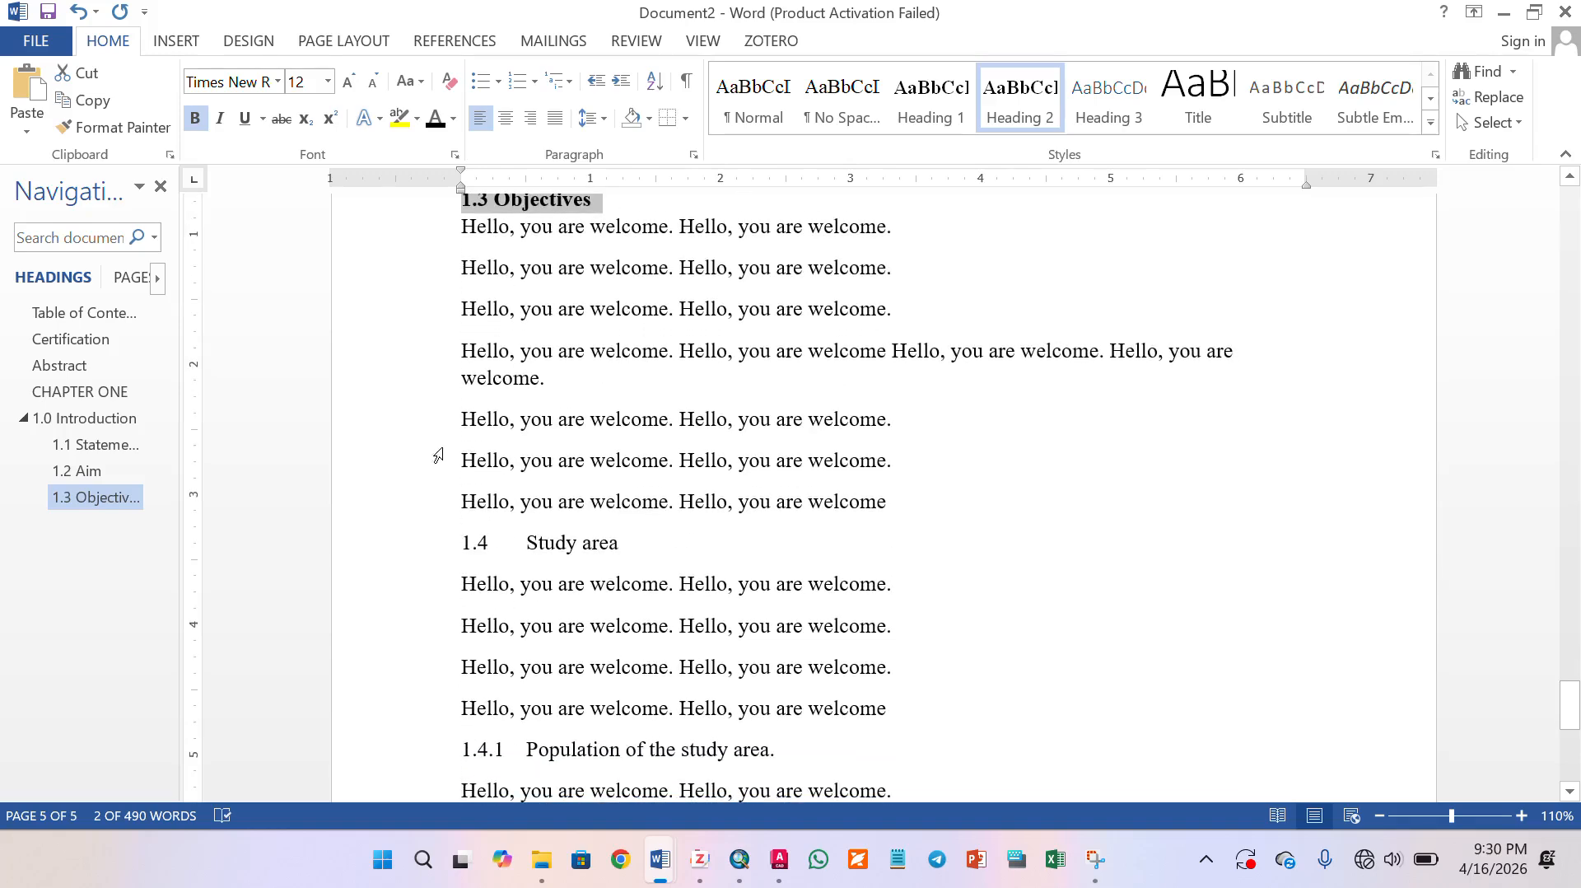
pyautogui.click(440, 533)
pyautogui.click(1013, 107)
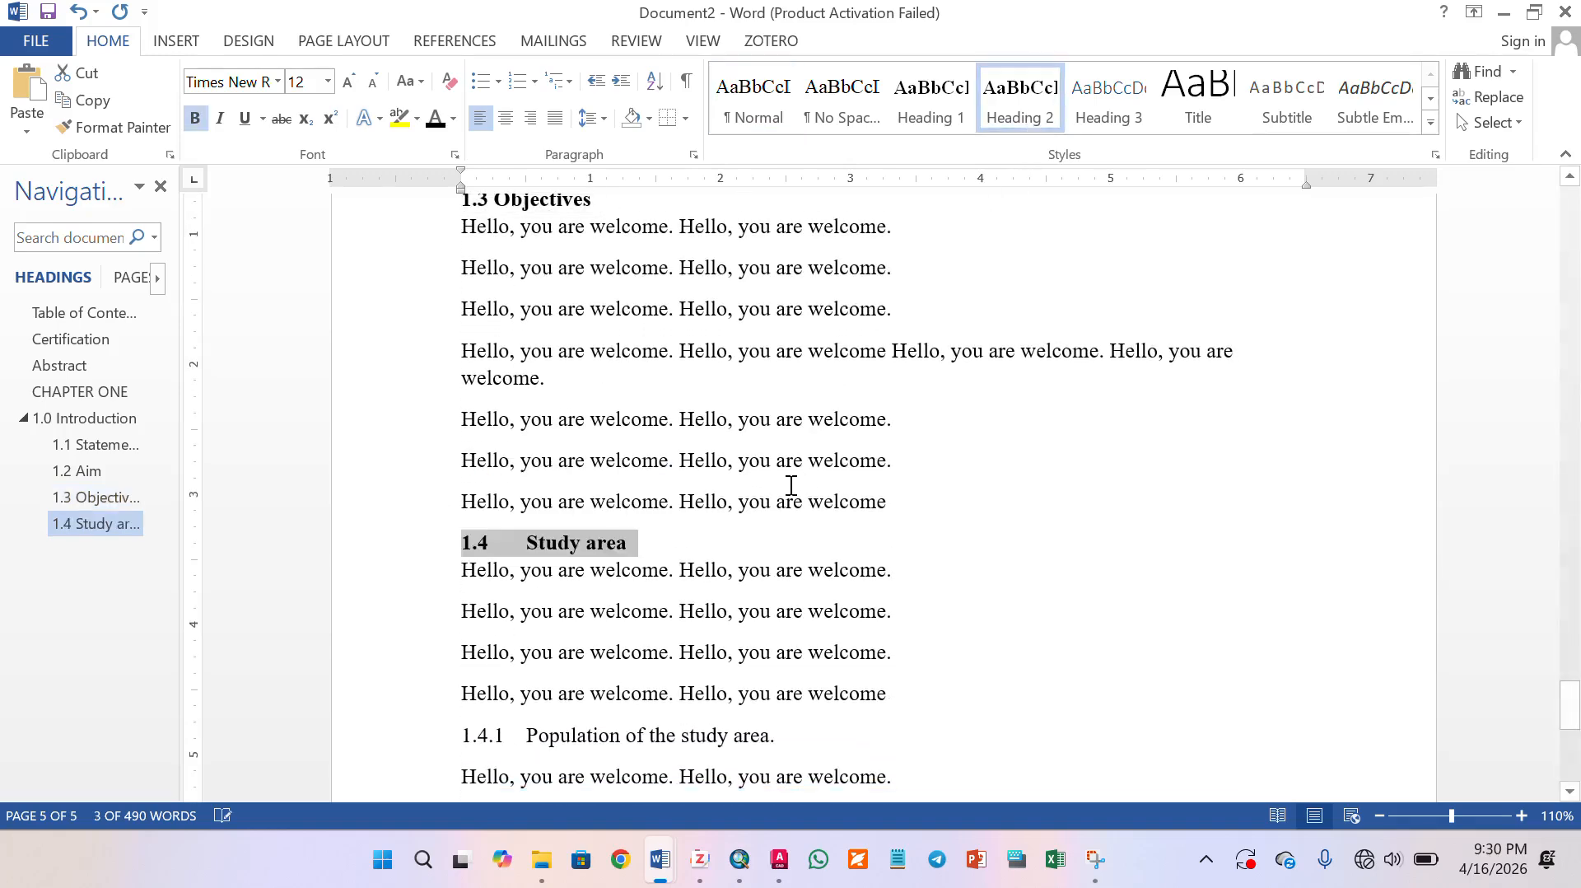
# - Apply the Heading 3 style to the "1.4.1 Population of the study area." line
pyautogui.scroll(-5, 592, 567)
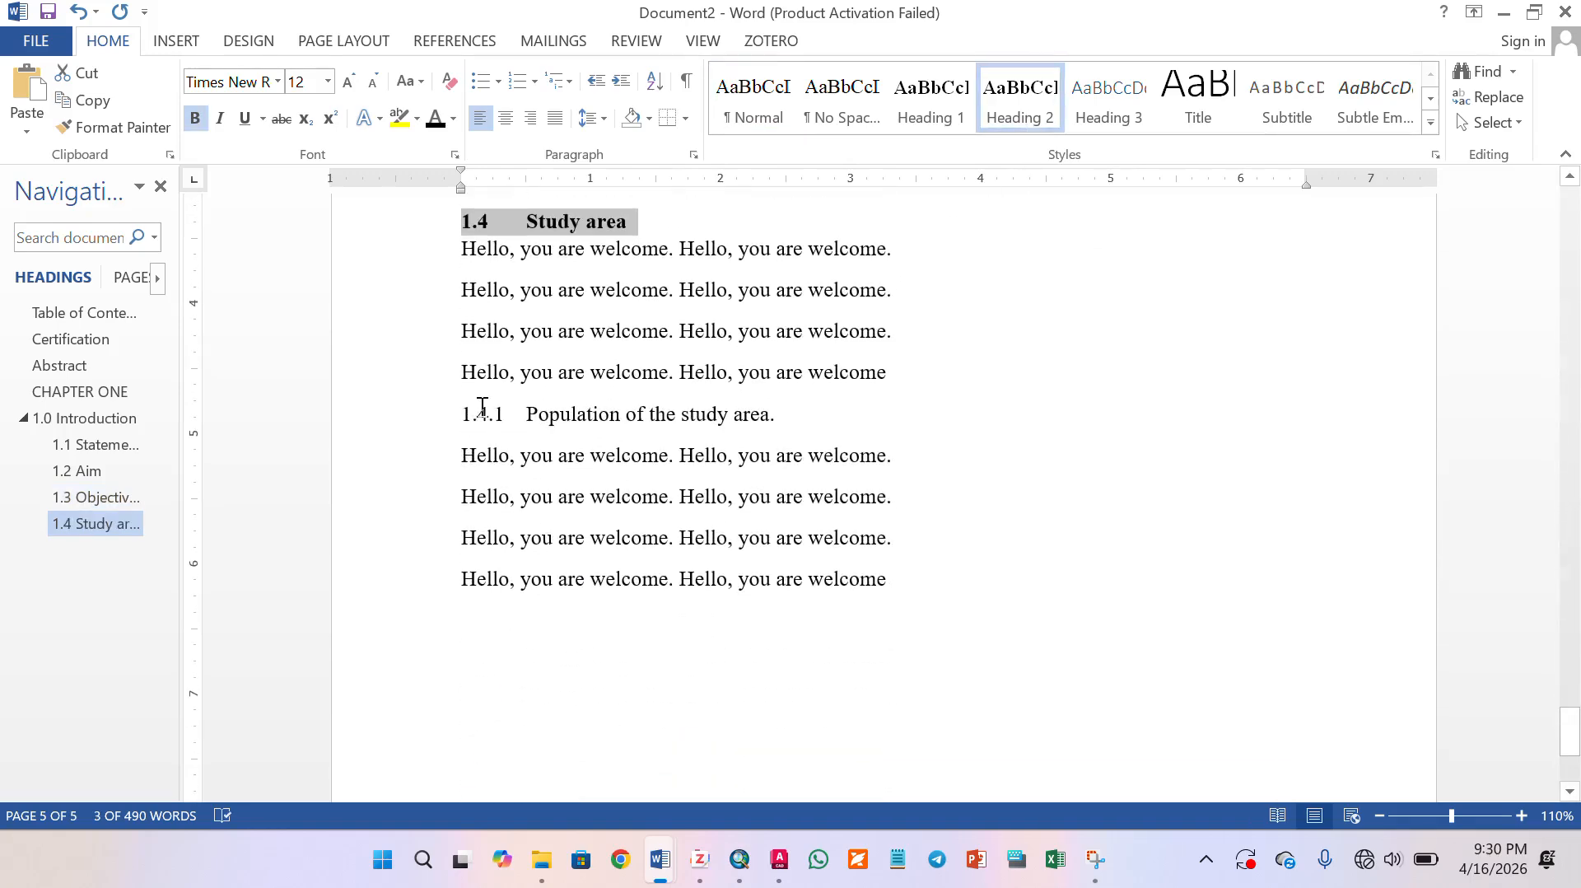
pyautogui.click(397, 415)
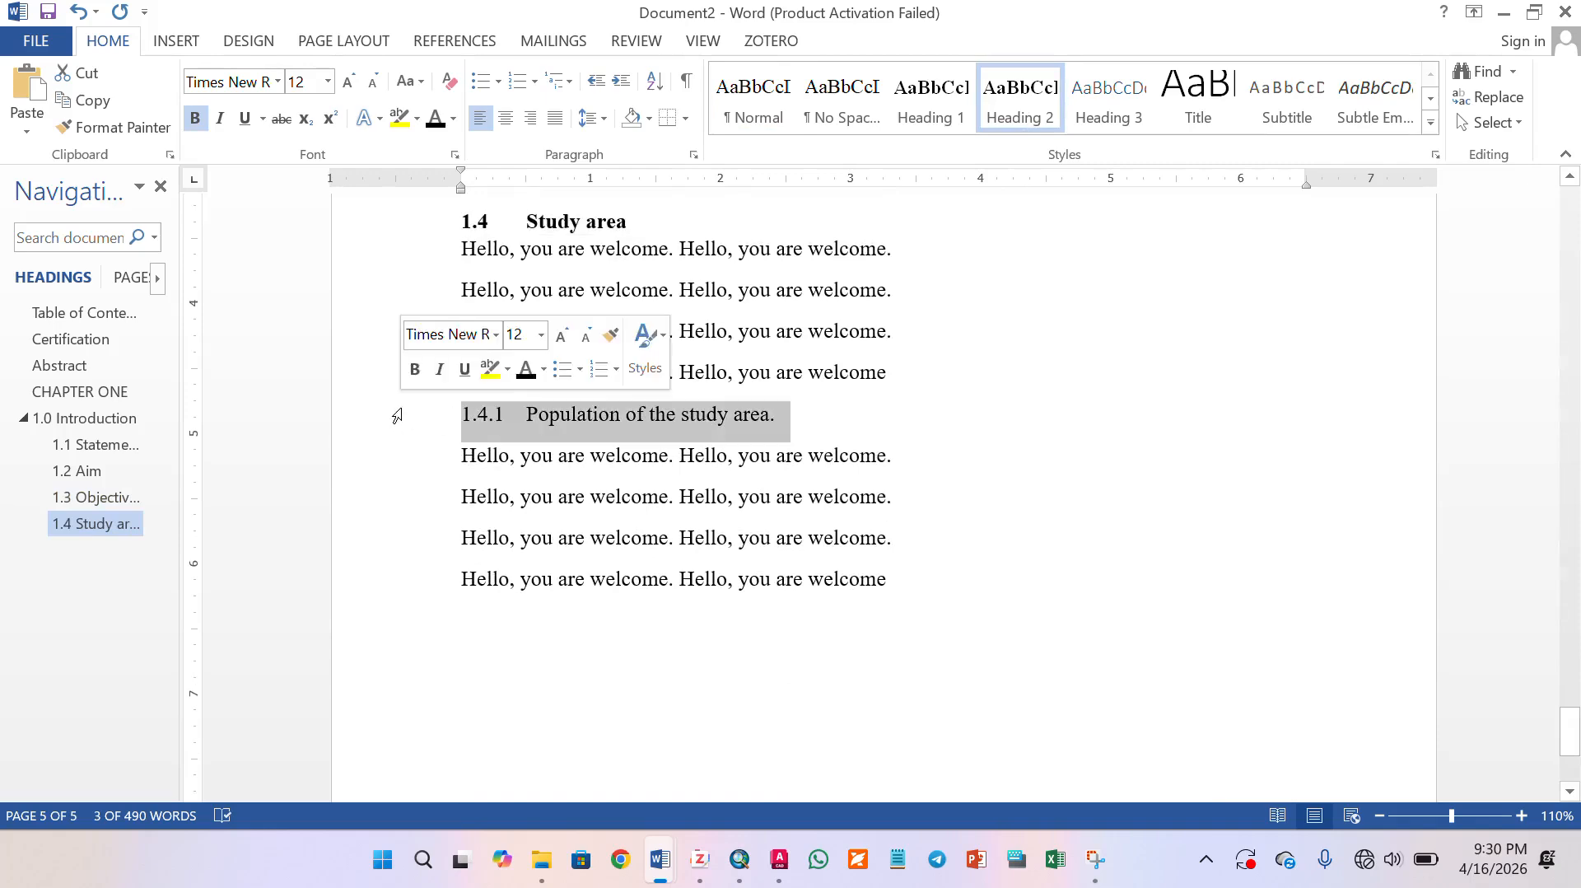
pyautogui.click(1121, 106)
# - Modify the Heading 3 style to use bold Times New Roman with the Automatic font color
pyautogui.rightClick(1107, 96)
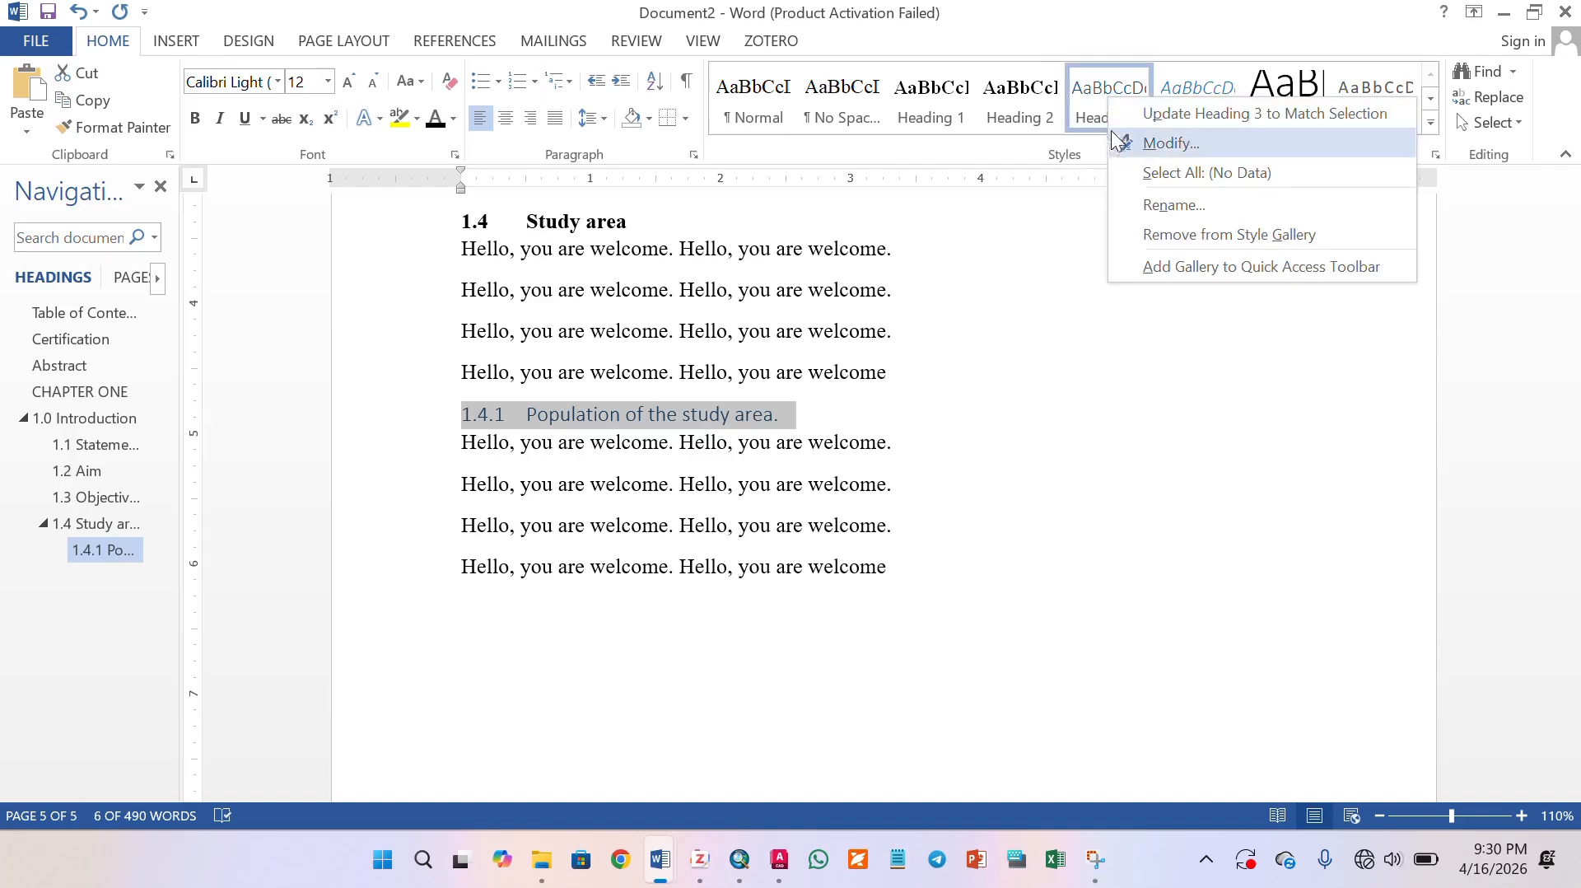
pyautogui.click(1131, 147)
pyautogui.click(624, 289)
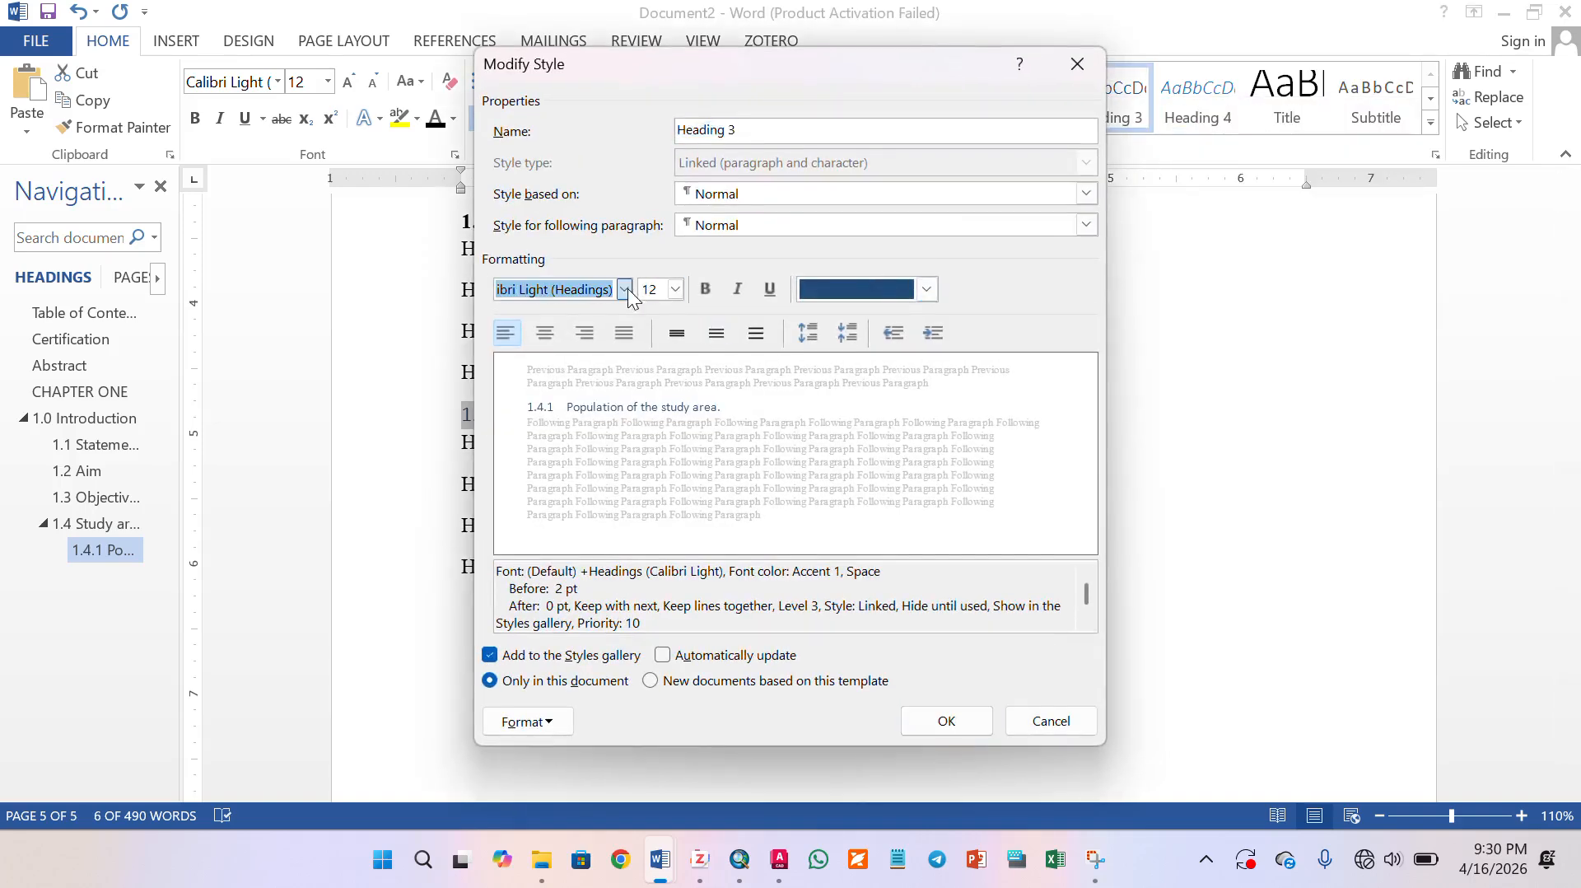
pyautogui.click(593, 353)
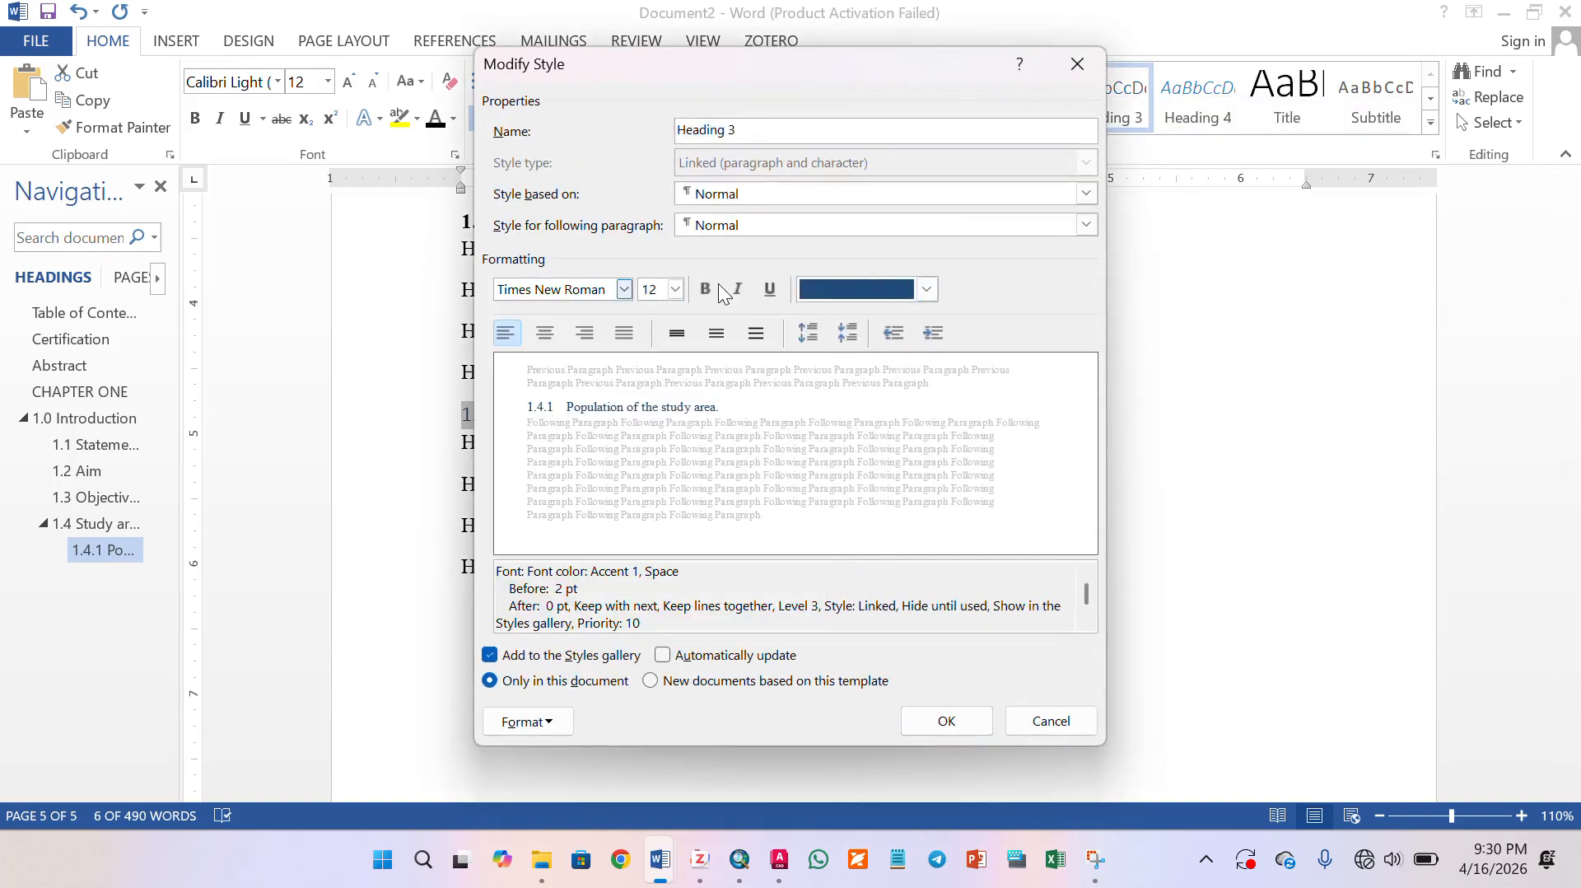
pyautogui.click(705, 289)
pyautogui.click(873, 289)
pyautogui.click(862, 321)
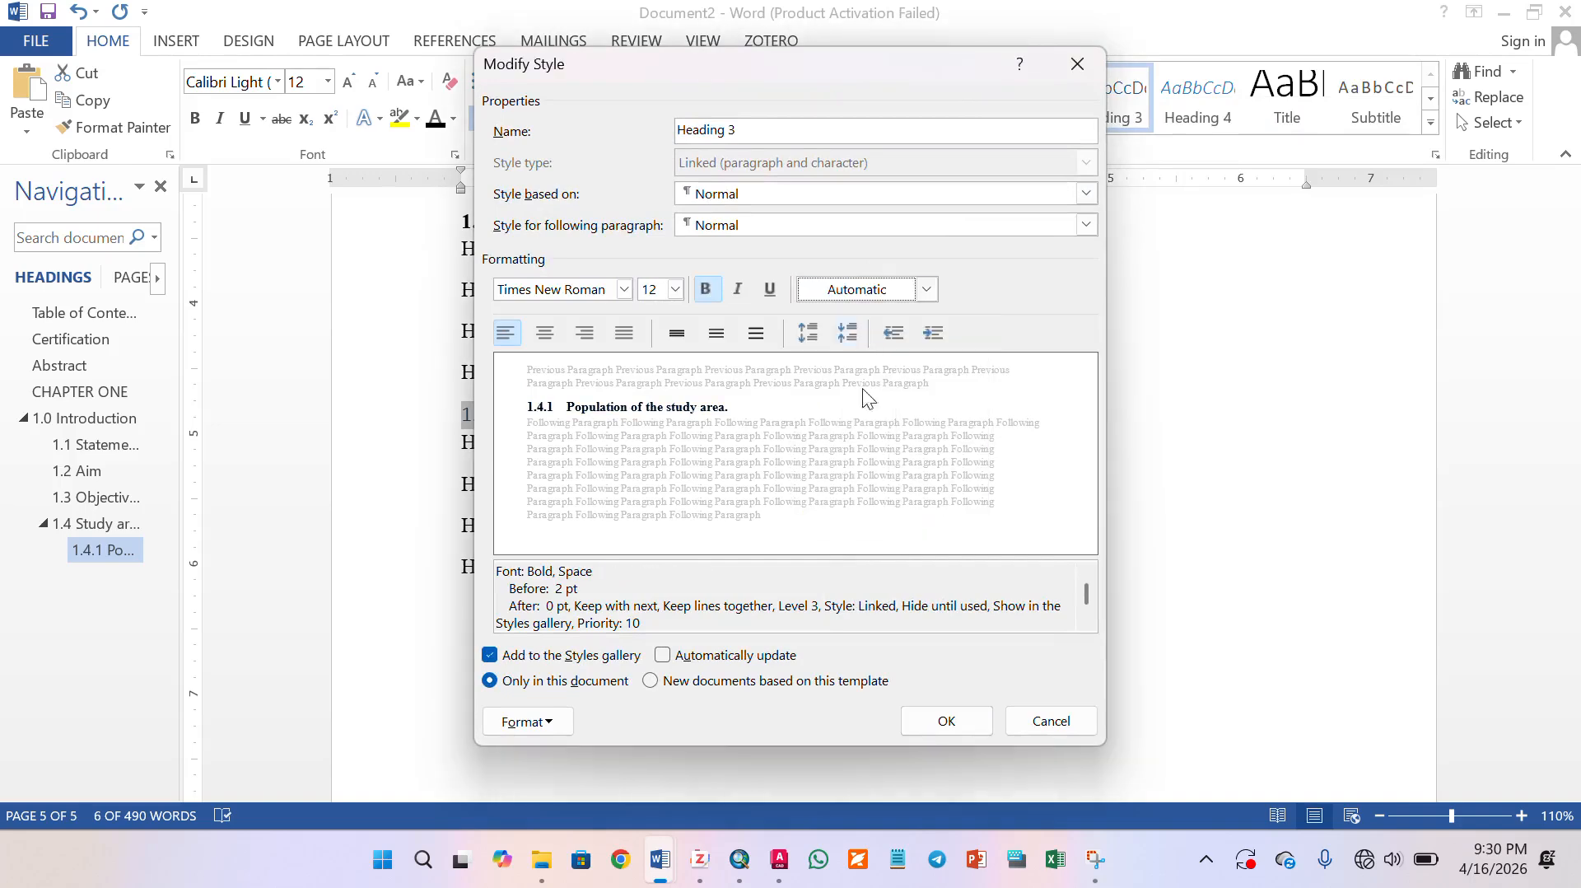
pyautogui.click(947, 720)
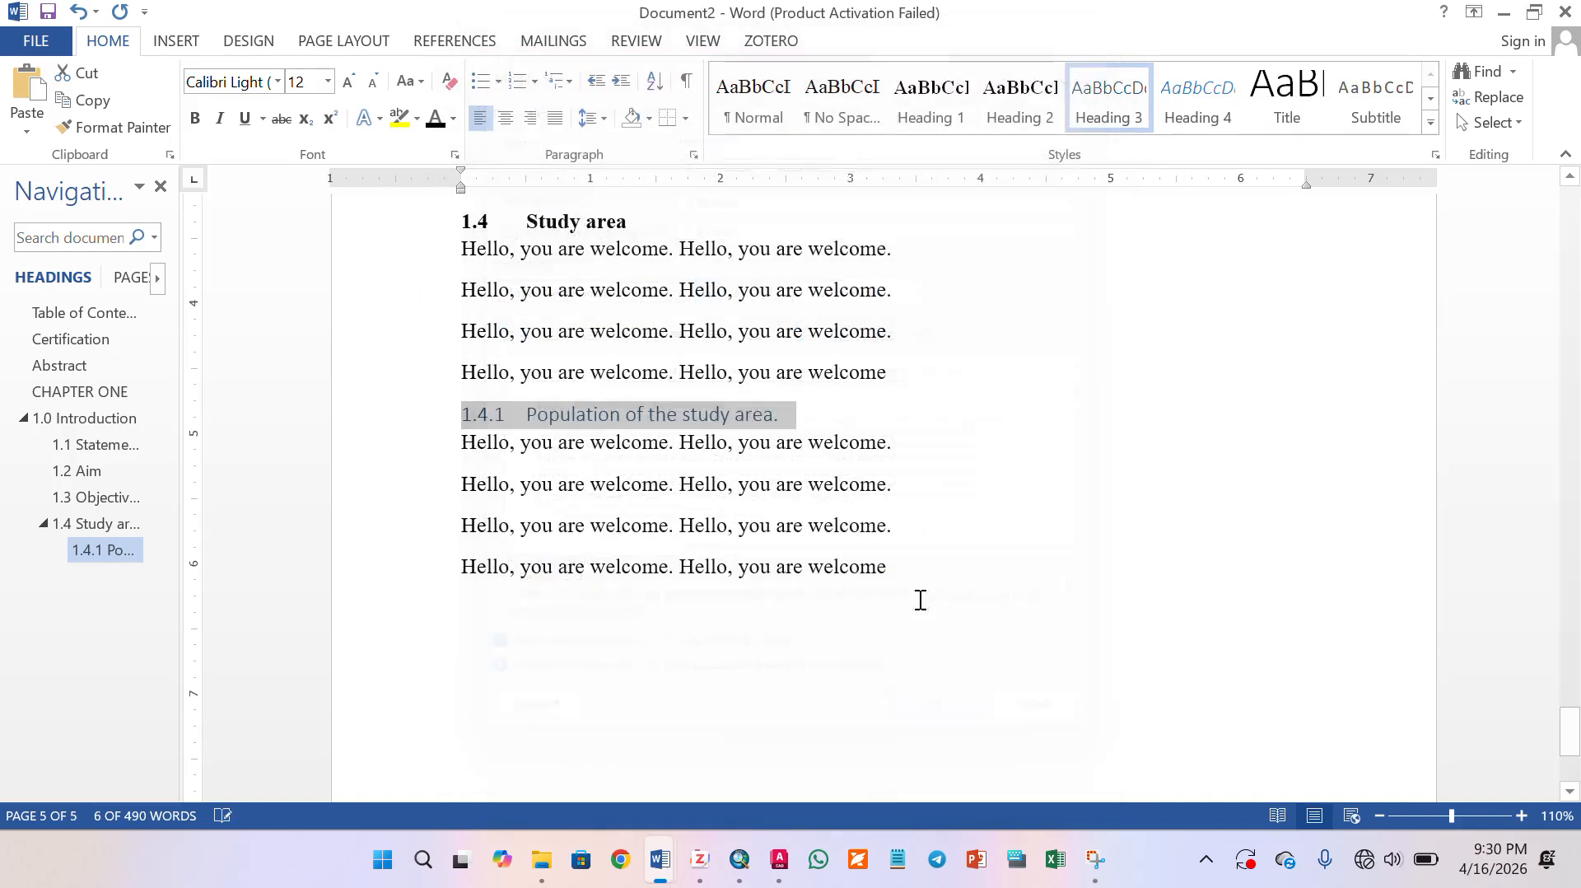
pyautogui.click(695, 564)
pyautogui.scroll(-3, 699, 590)
pyautogui.moveTo(1568, 748); pyautogui.dragTo(1569, 206)
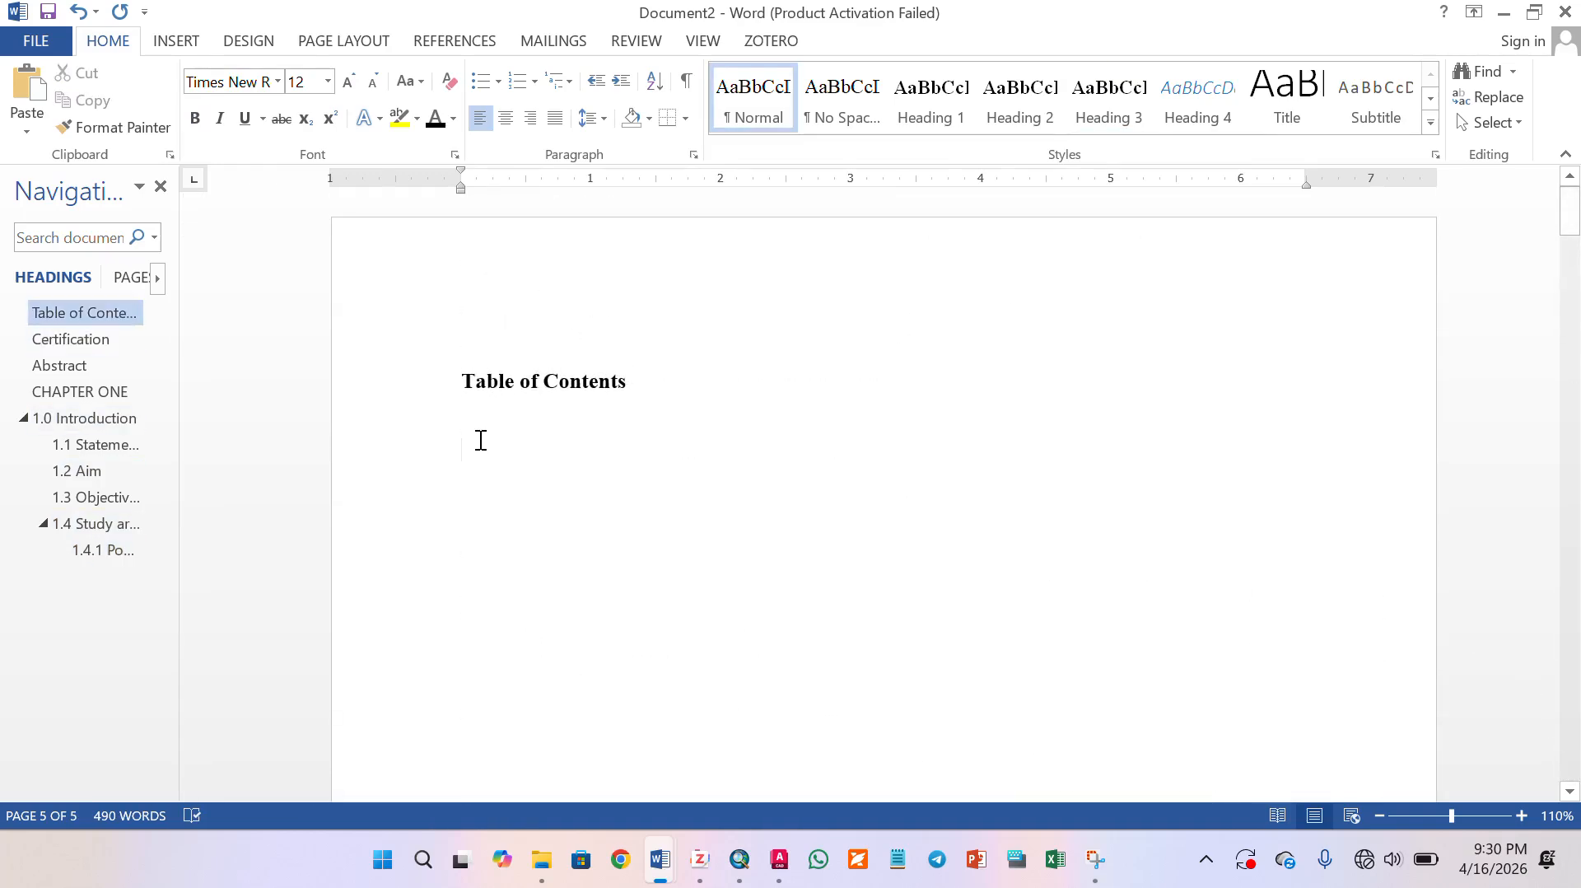
pyautogui.click(457, 41)
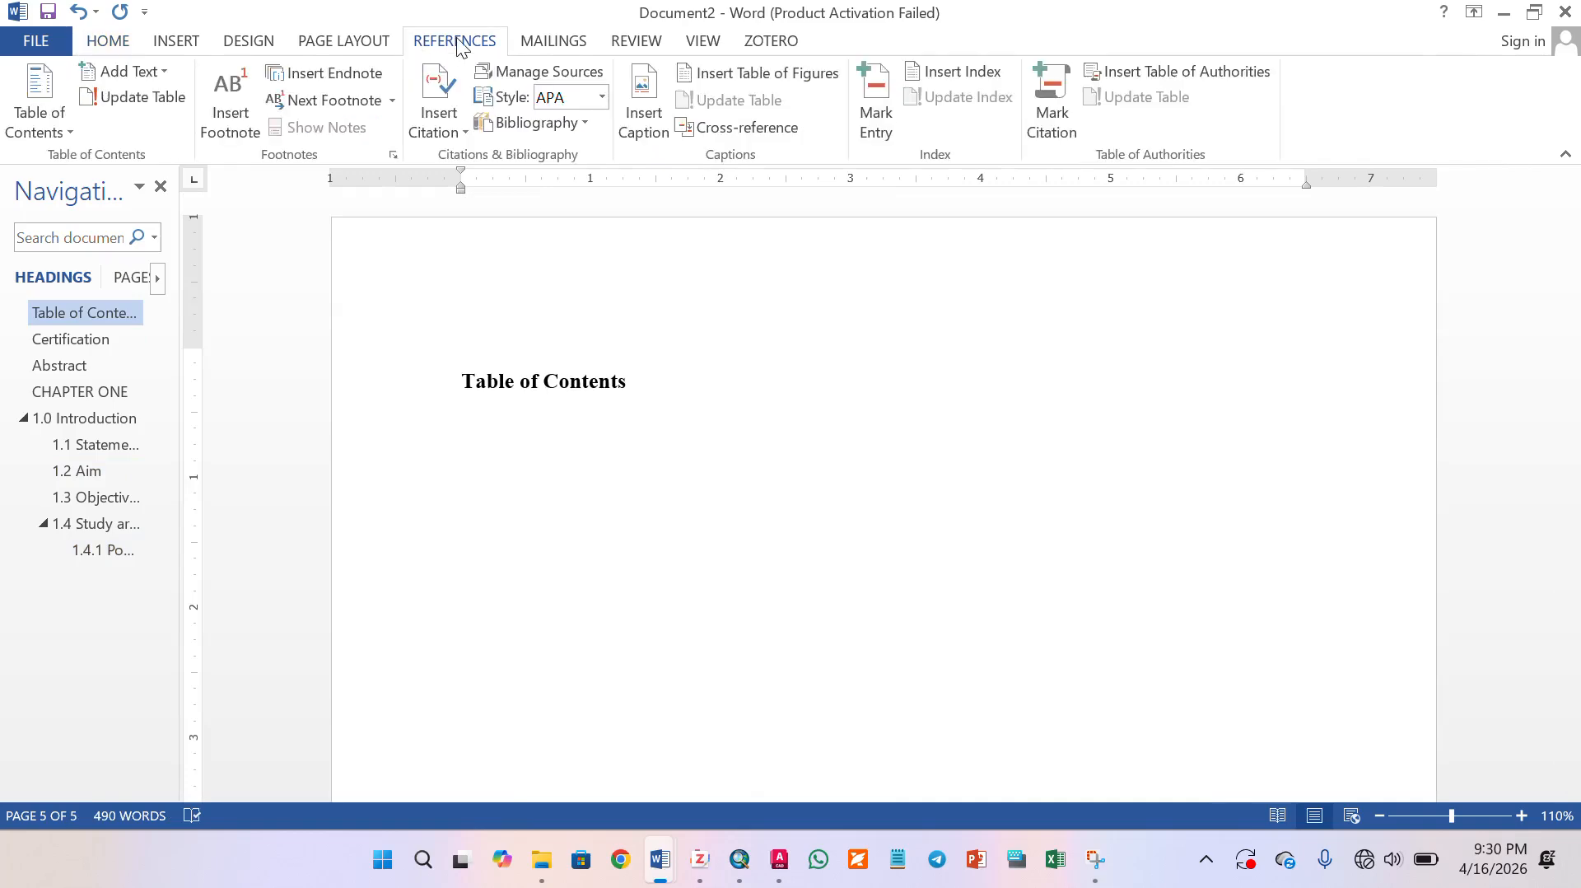
pyautogui.click(61, 131)
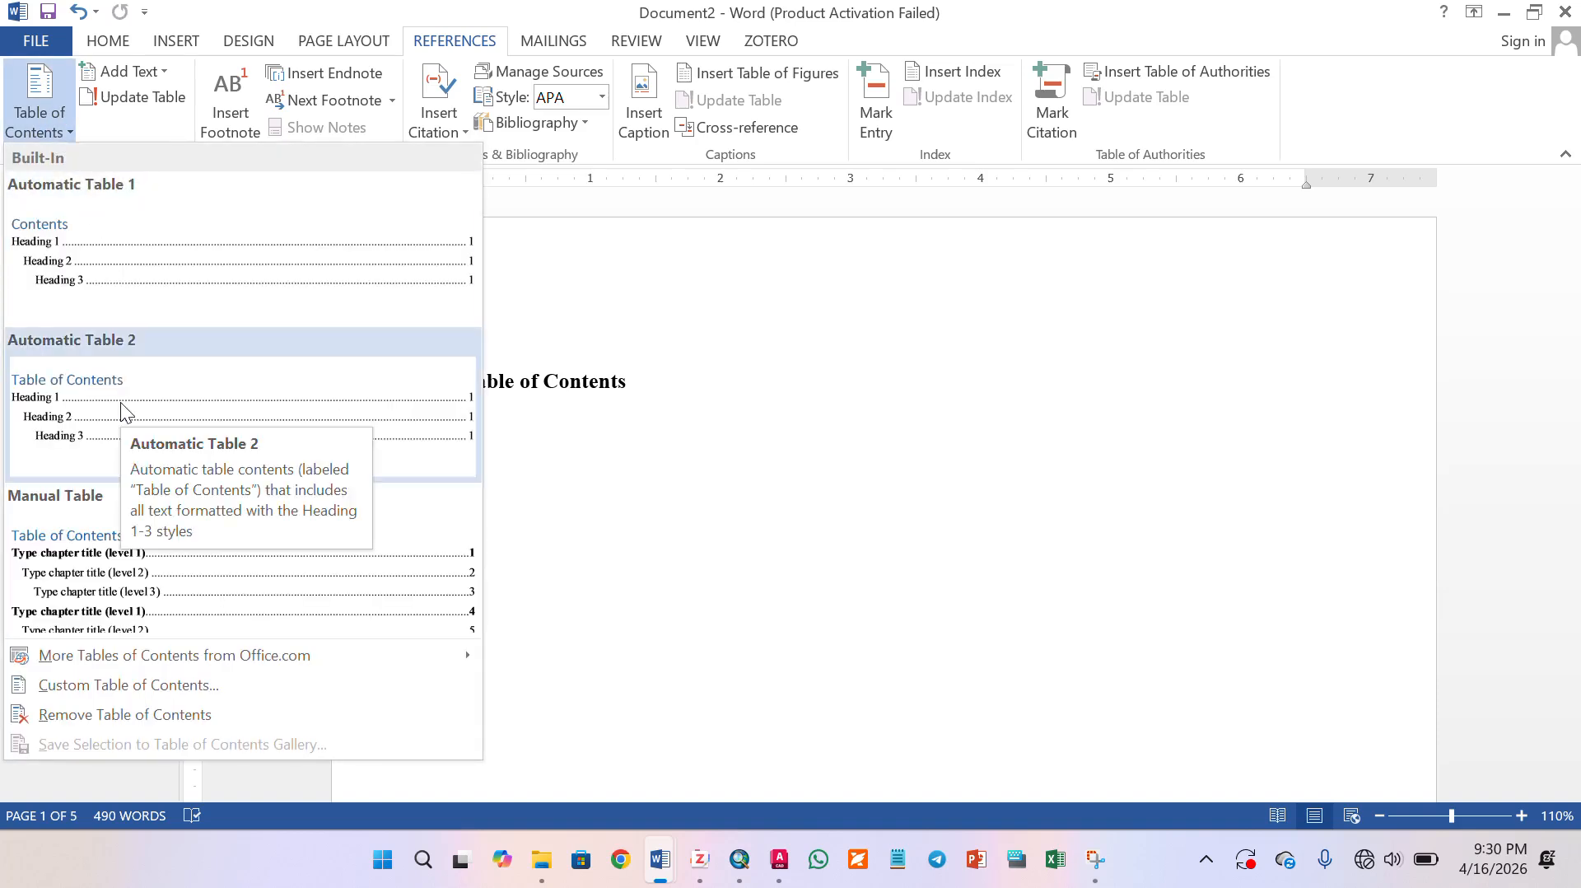
pyautogui.click(120, 402)
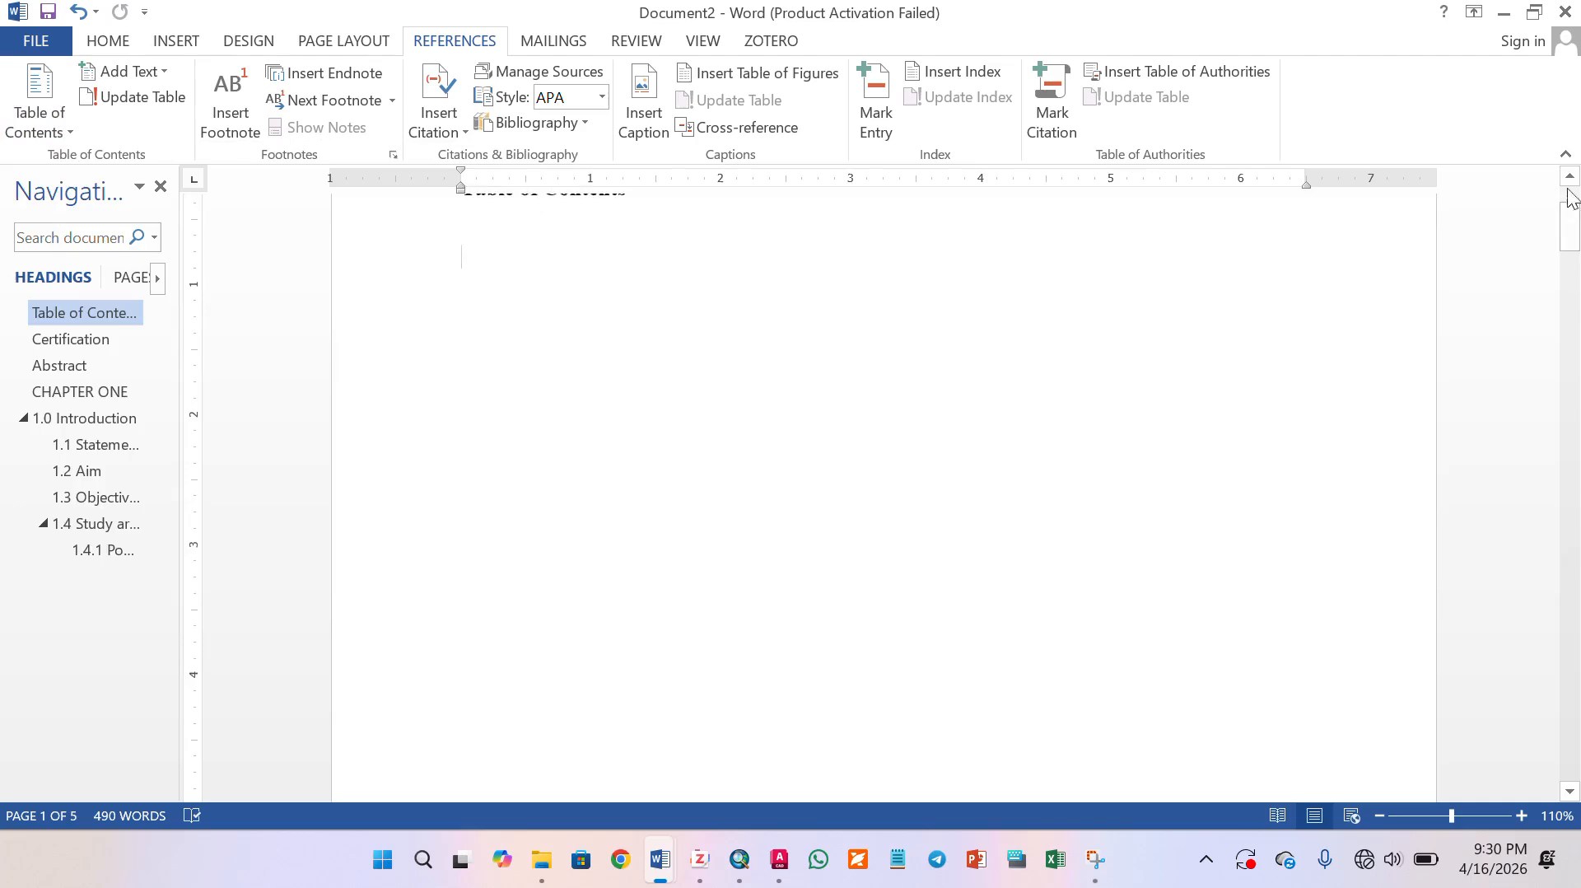
pyautogui.moveTo(1576, 245); pyautogui.dragTo(1578, 207)
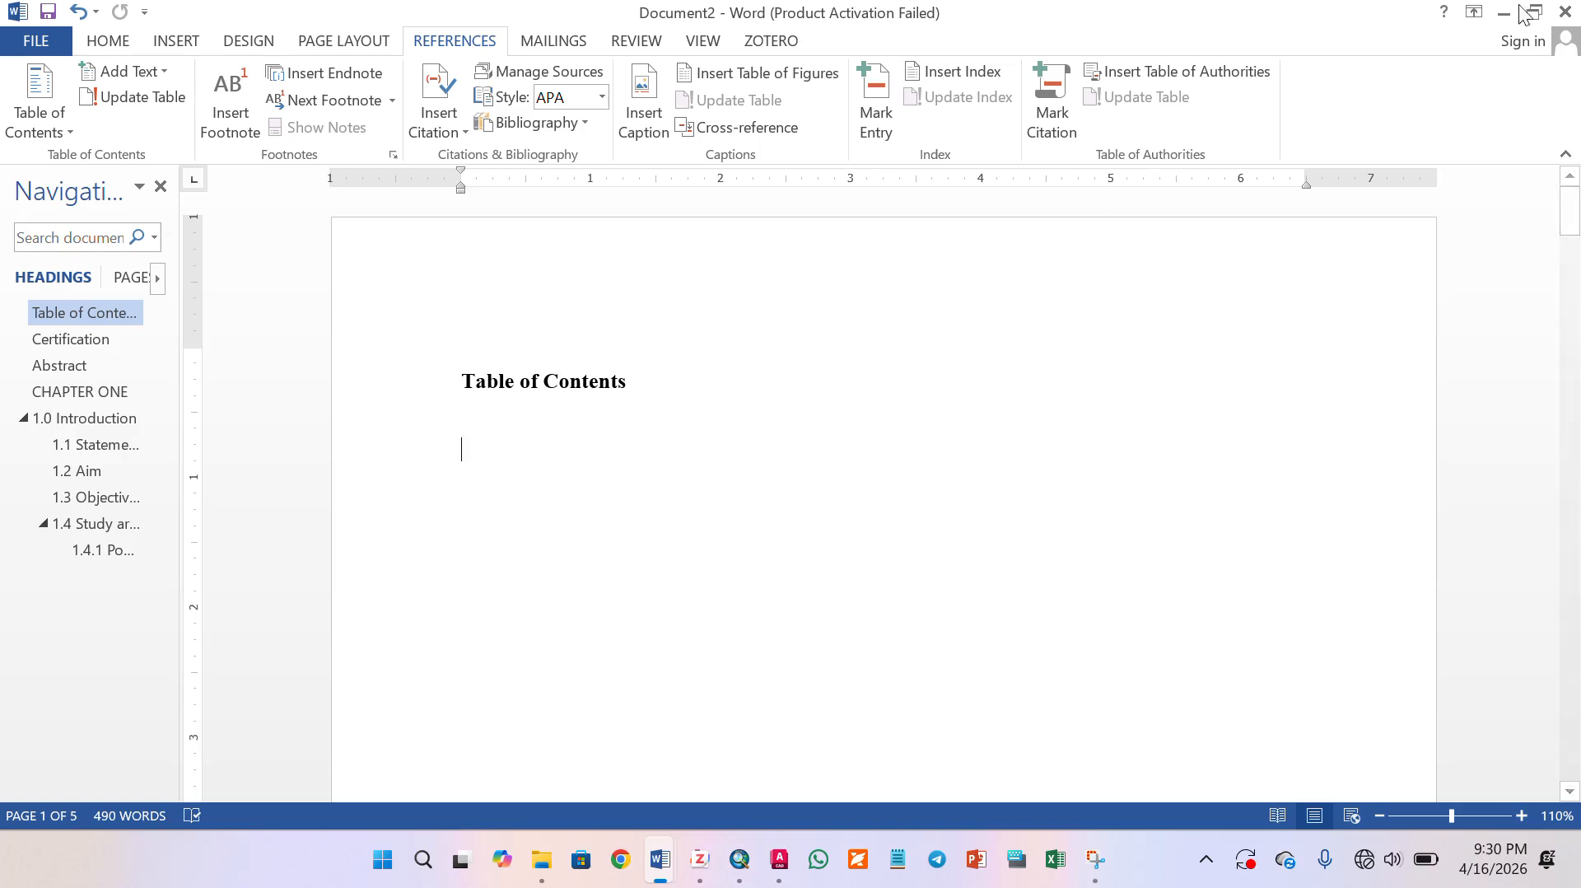
# - Insert a Next Page section break at the end of the Abstract page, before CHAPTER ONE
pyautogui.click(176, 41)
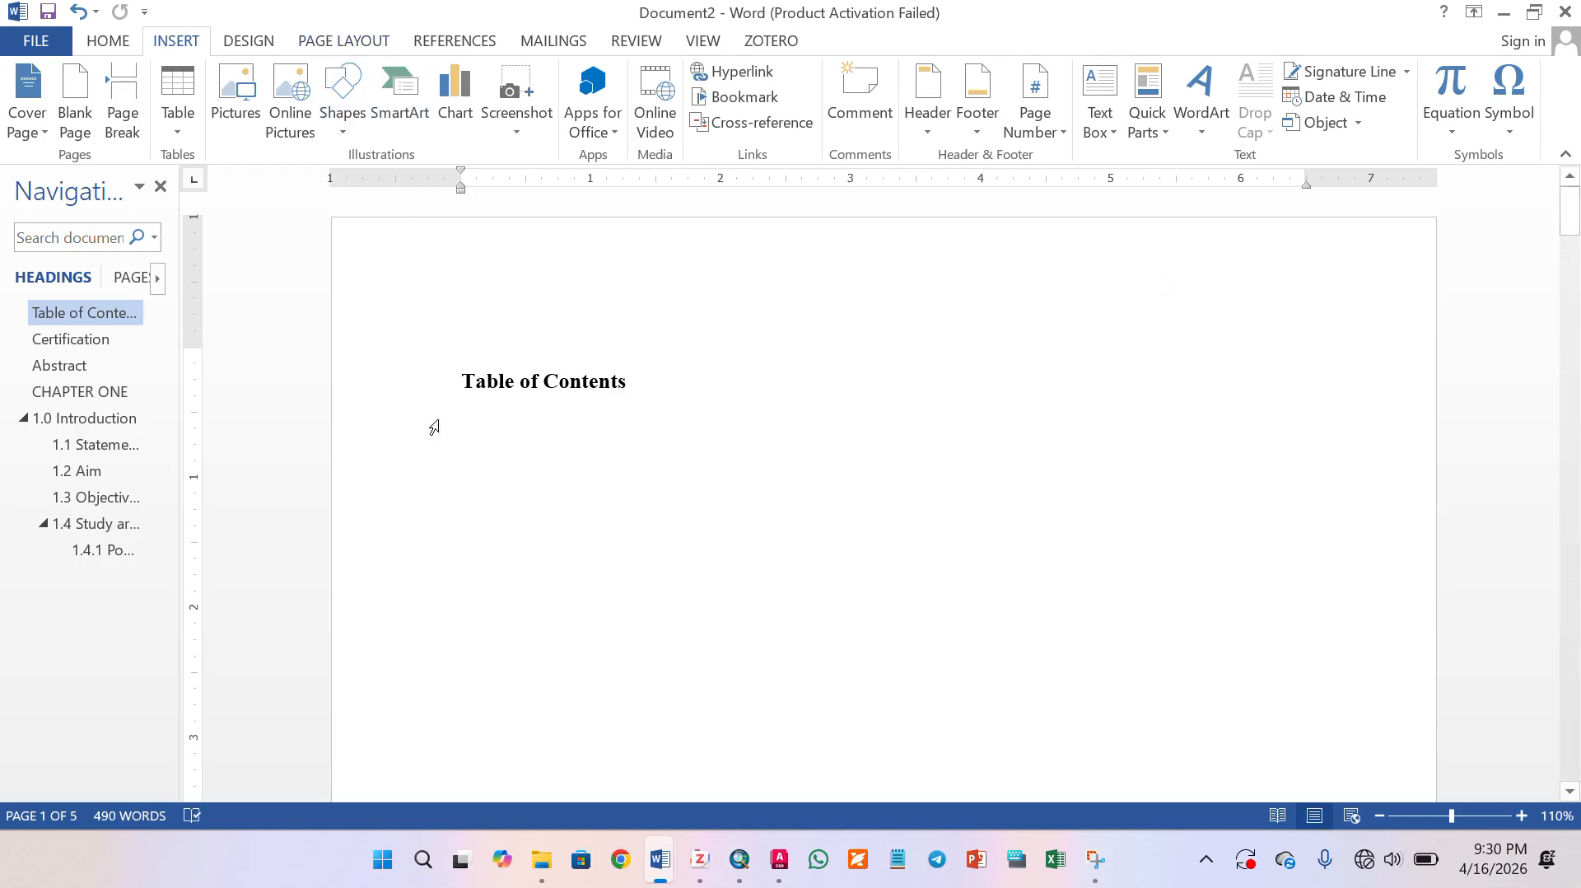
pyautogui.click(66, 365)
pyautogui.scroll(-5, 650, 491)
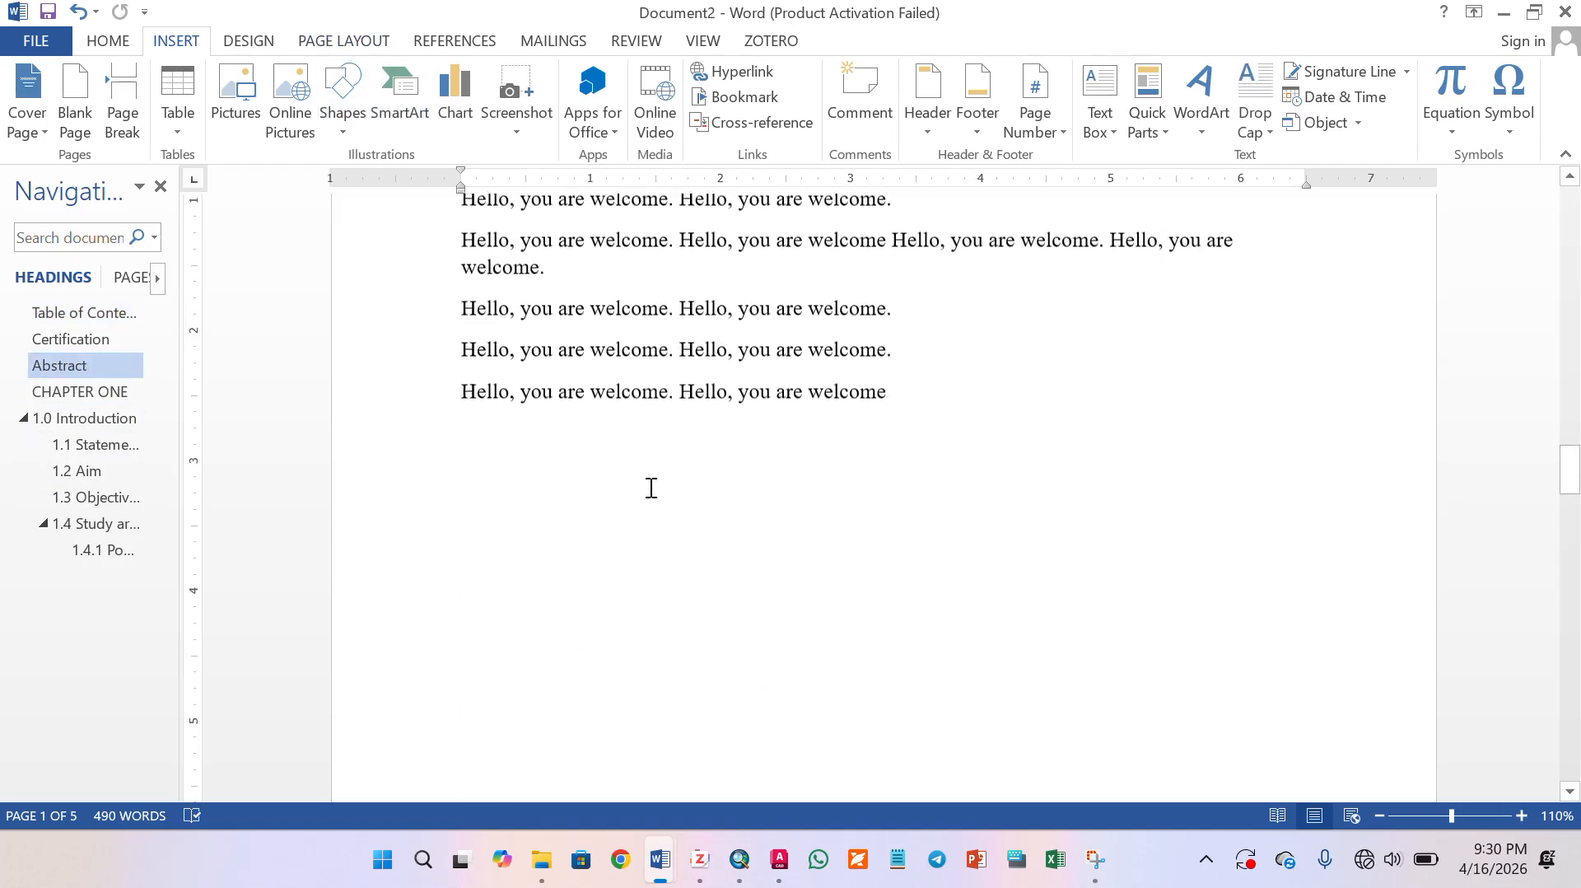
pyautogui.scroll(-7, 703, 494)
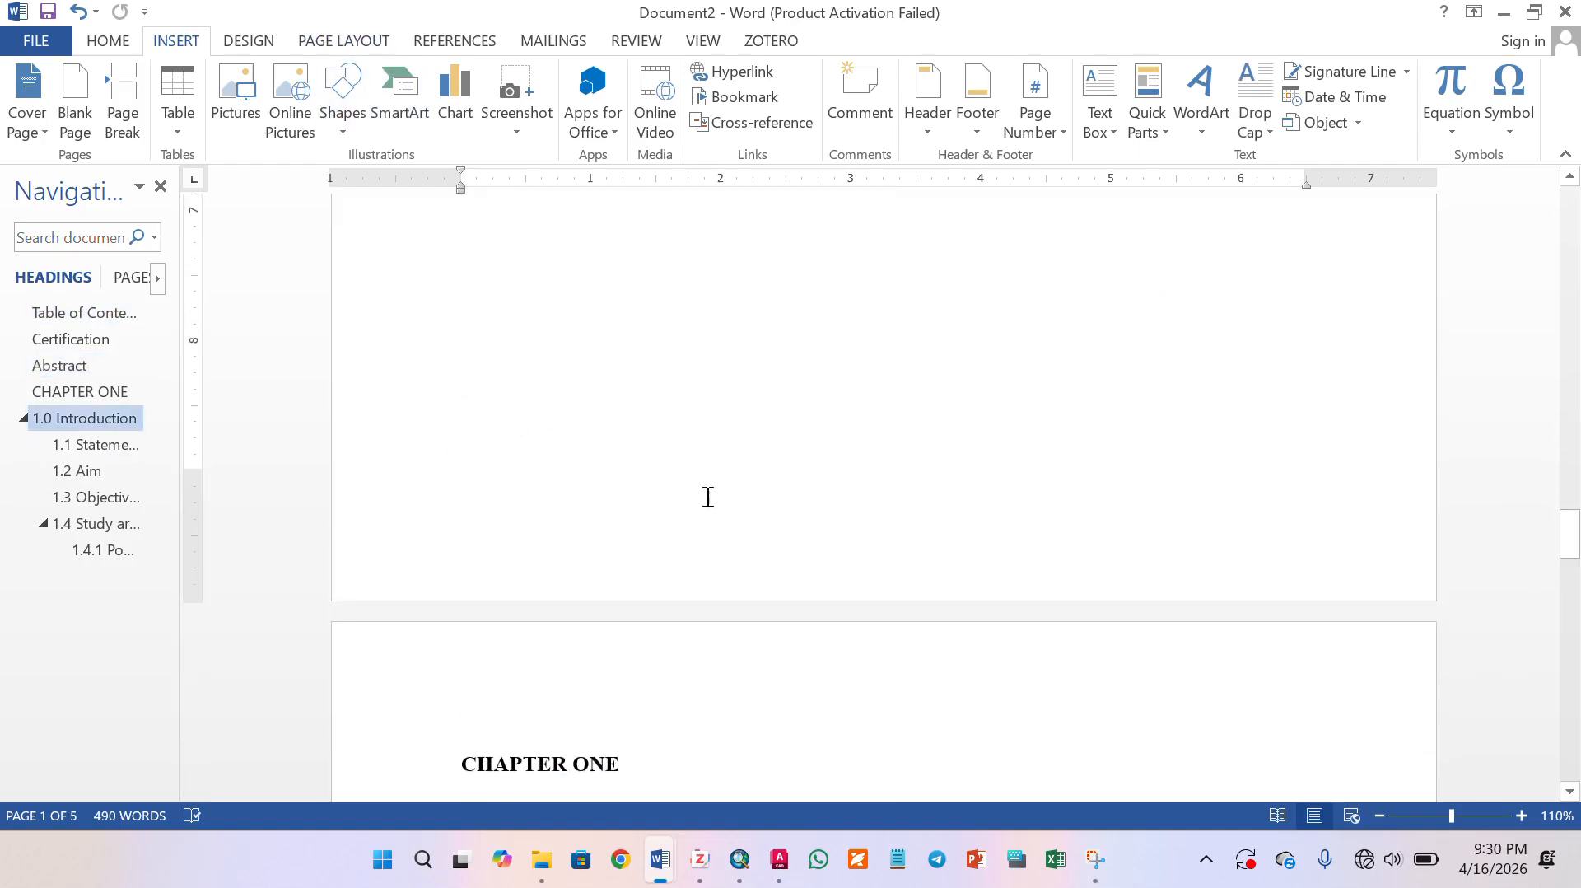
pyautogui.scroll(-1, 714, 479)
pyautogui.click(693, 499)
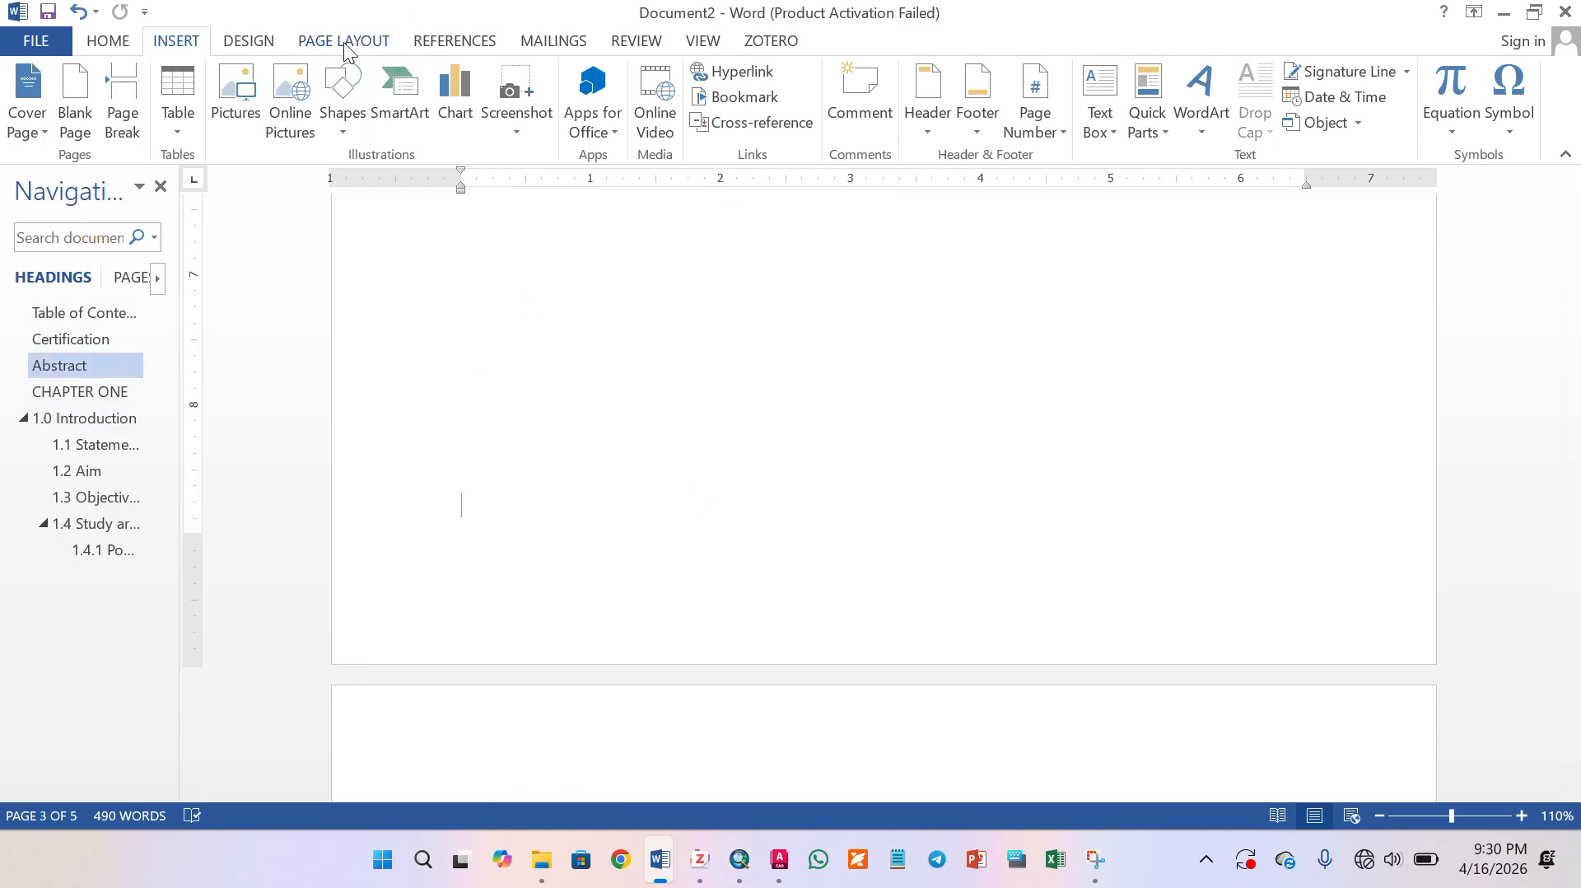
pyautogui.click(343, 43)
pyautogui.click(282, 73)
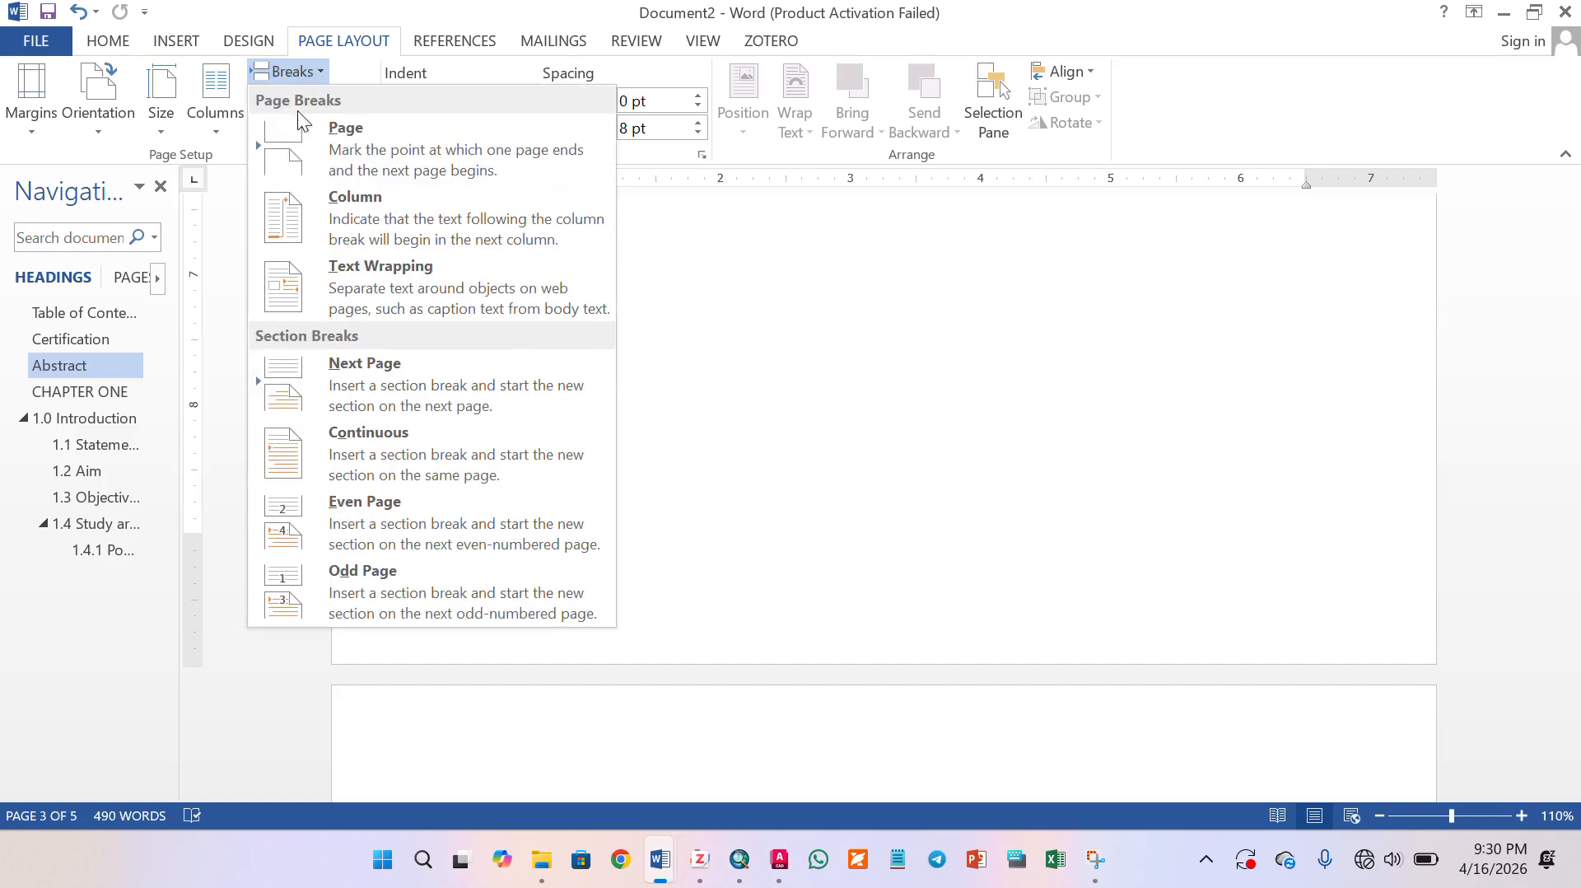
pyautogui.click(372, 404)
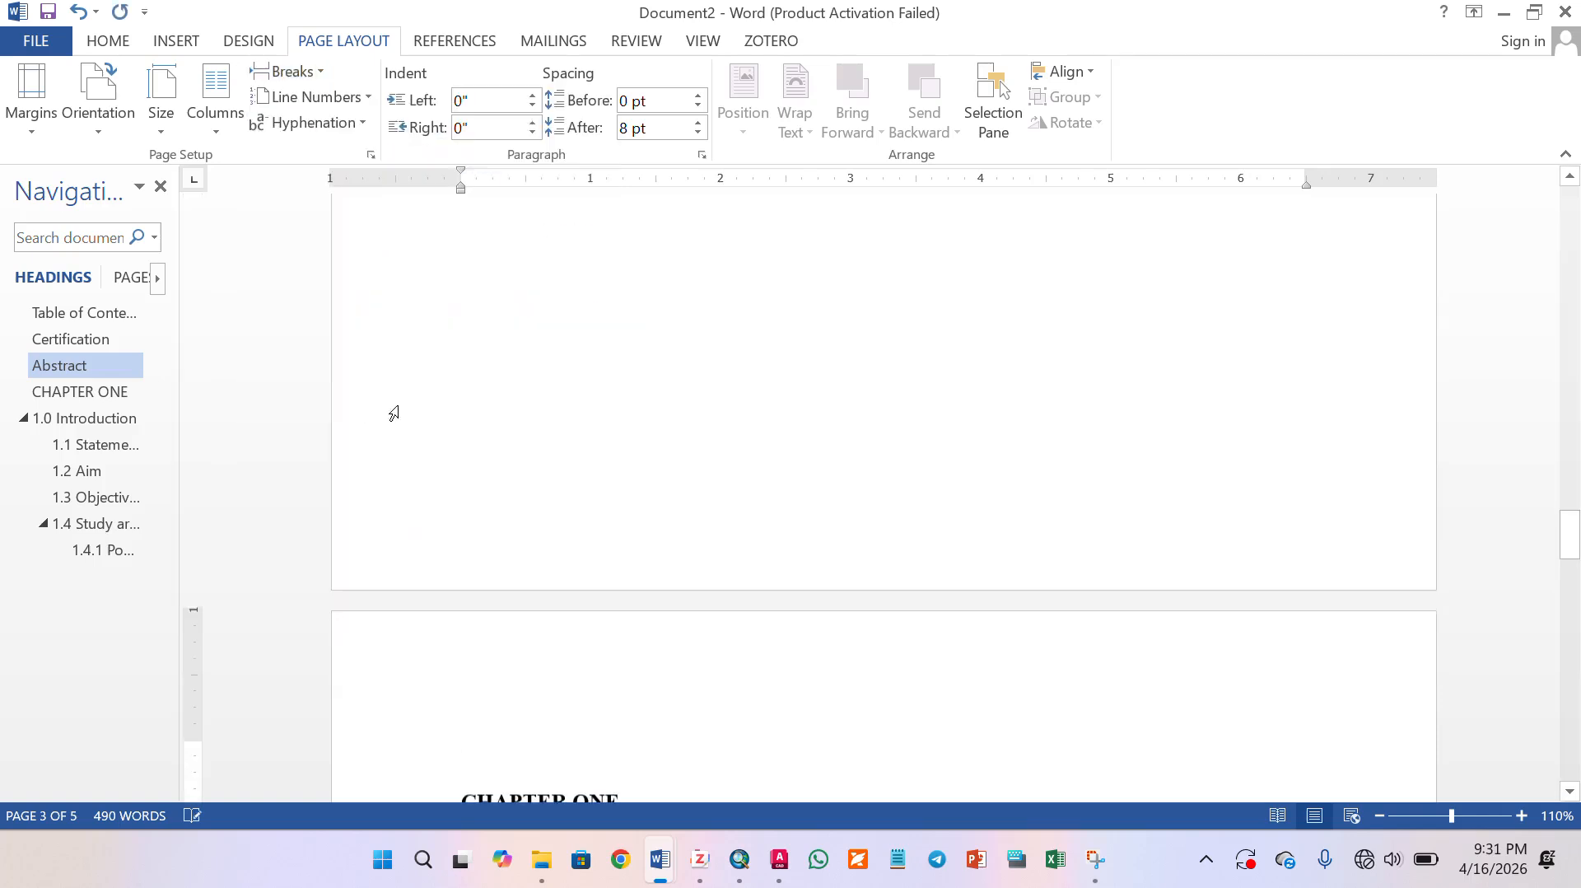
# - Format the page numbers of the section ending with the Abstract page as i, ii, iii, starting at i
pyautogui.click(604, 455)
pyautogui.click(158, 45)
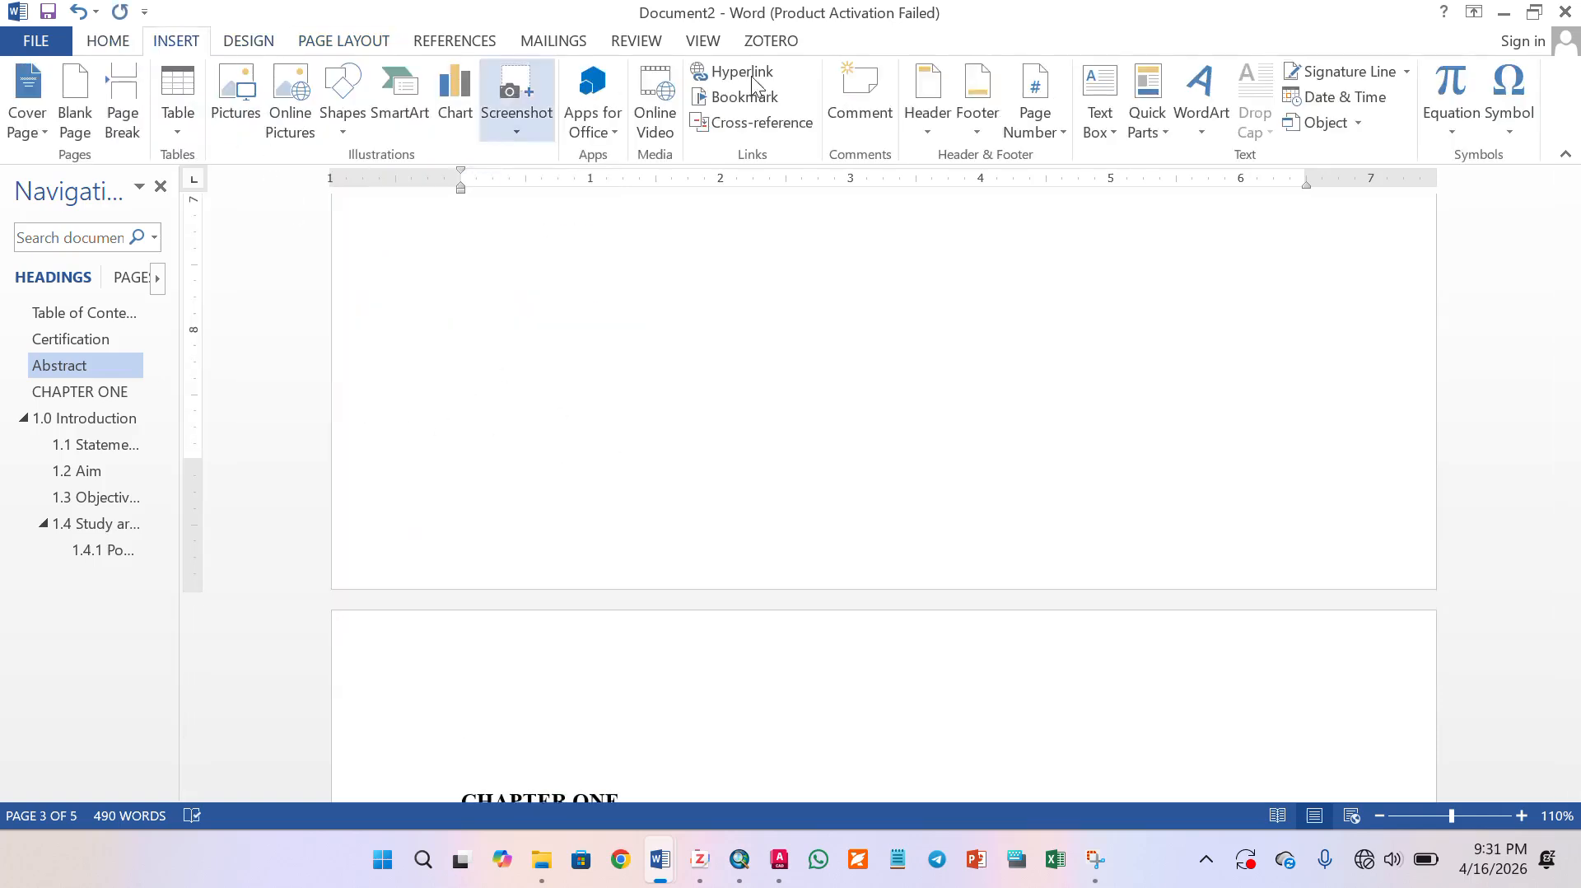
pyautogui.click(1034, 105)
pyautogui.click(1086, 284)
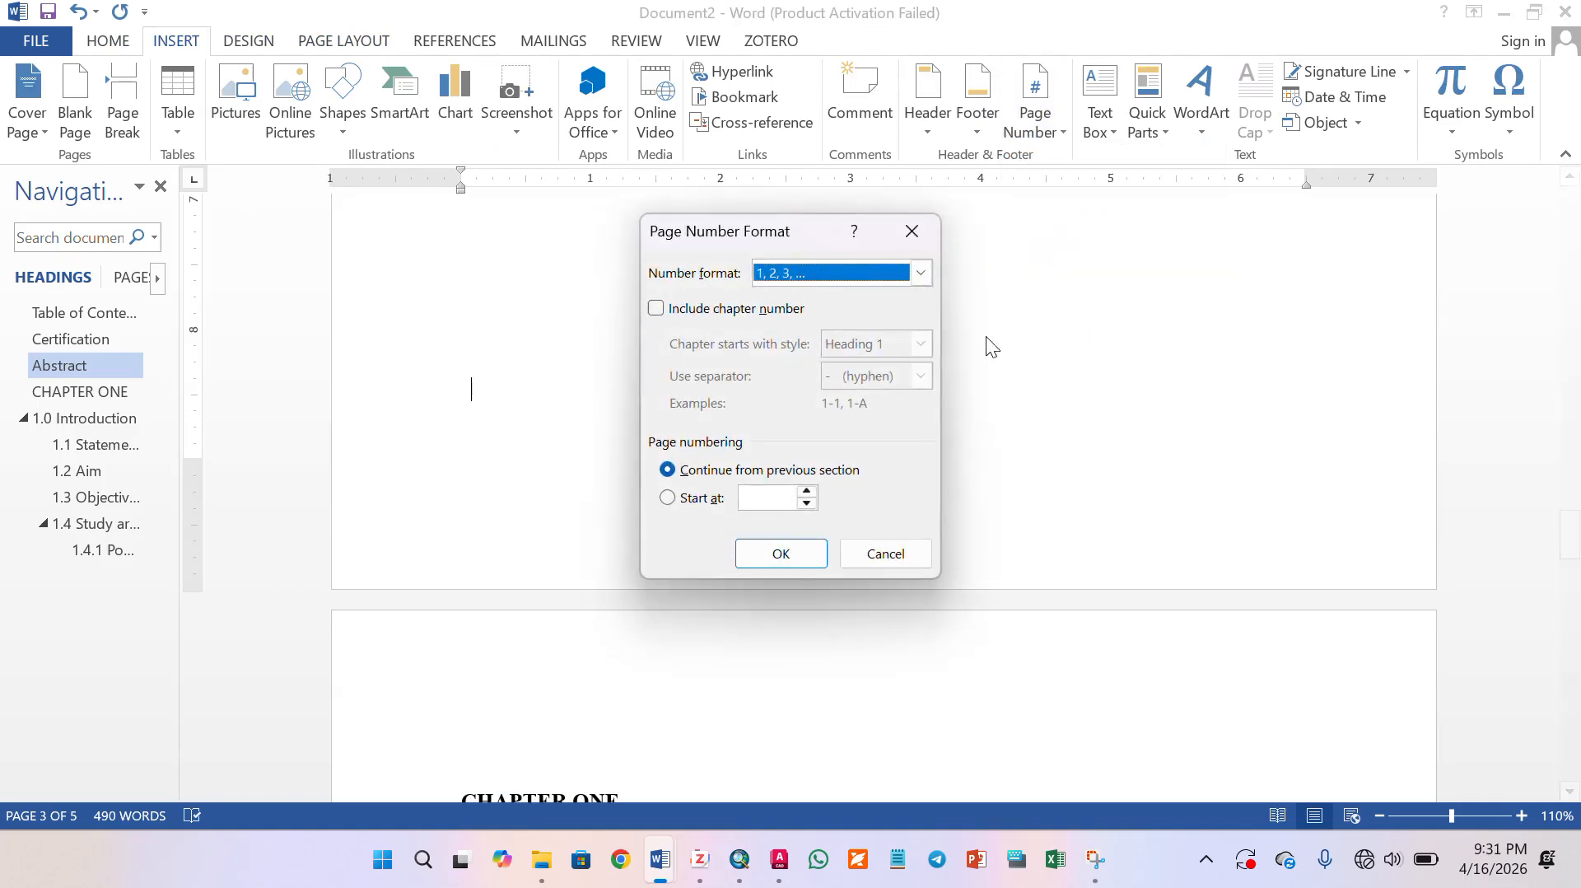
pyautogui.click(920, 273)
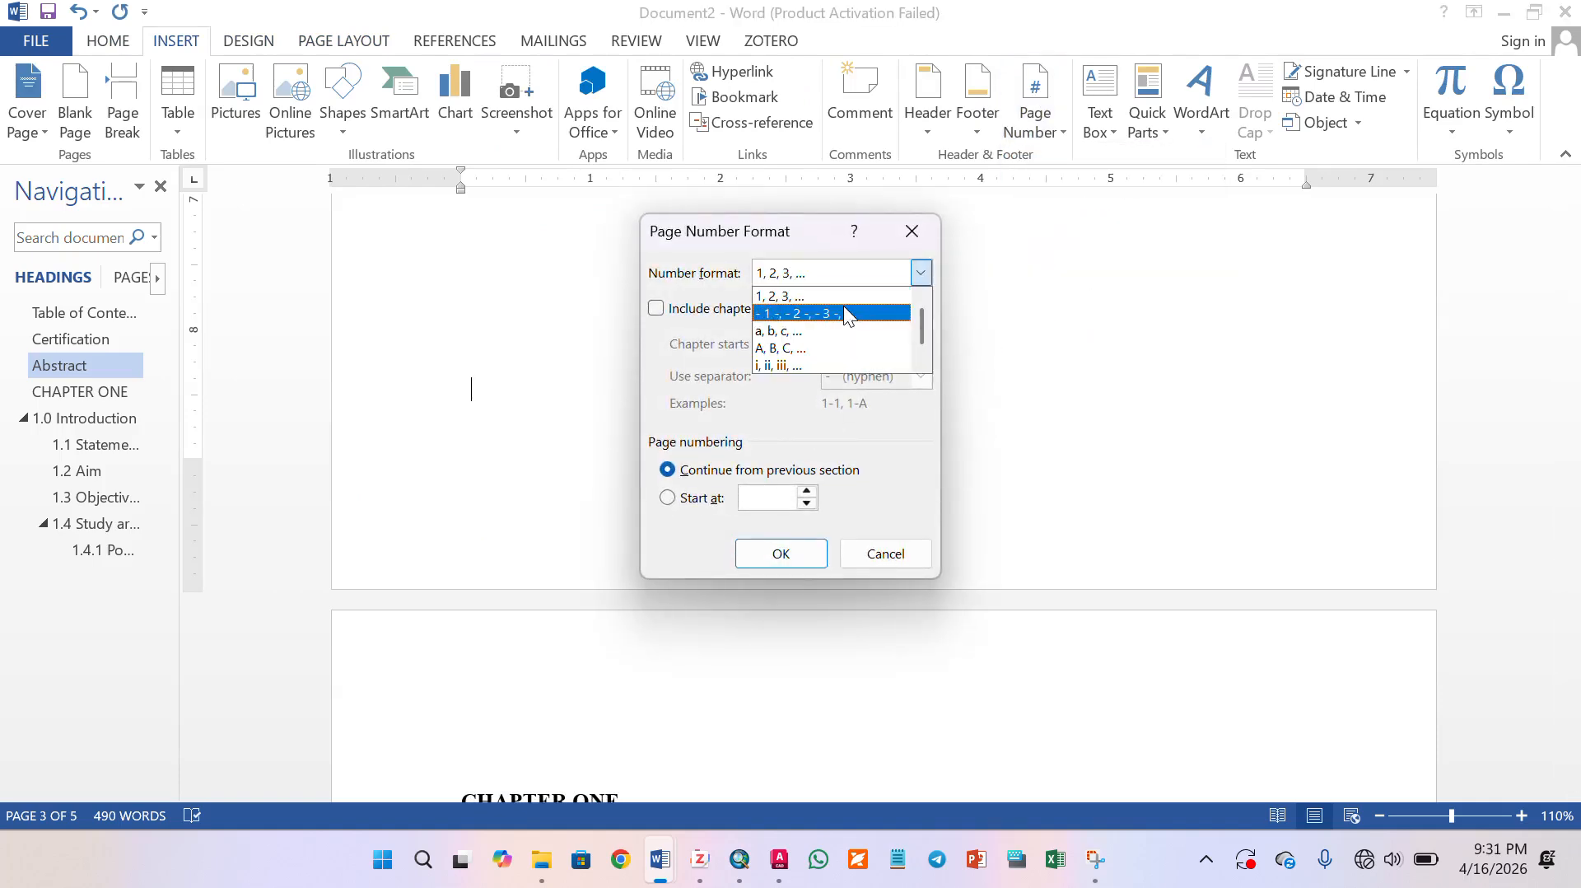
pyautogui.click(832, 362)
pyautogui.click(690, 497)
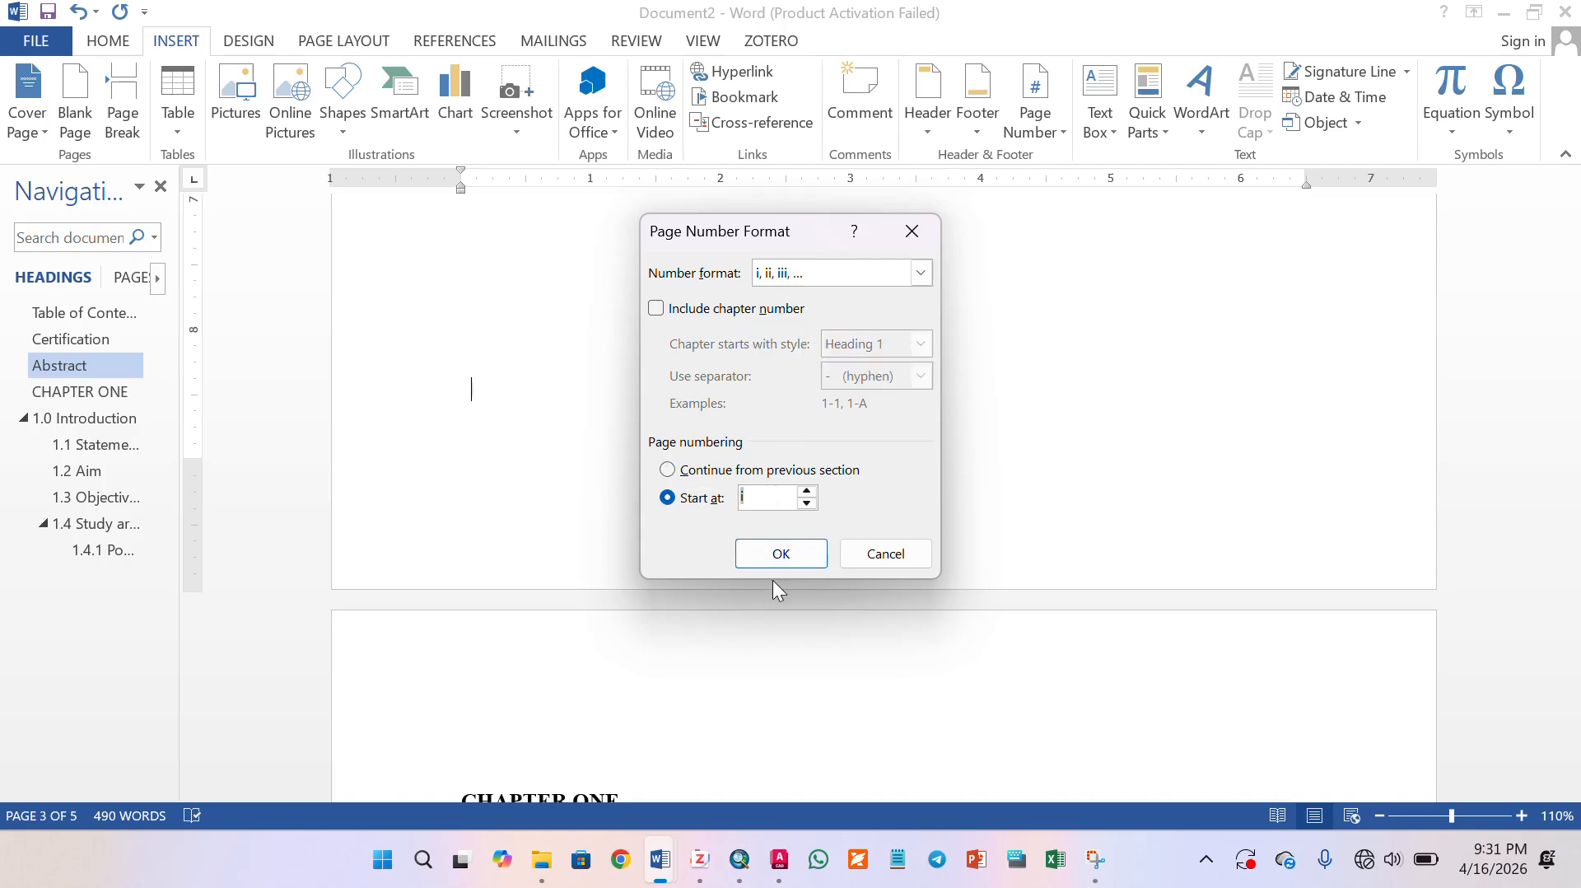
pyautogui.click(778, 567)
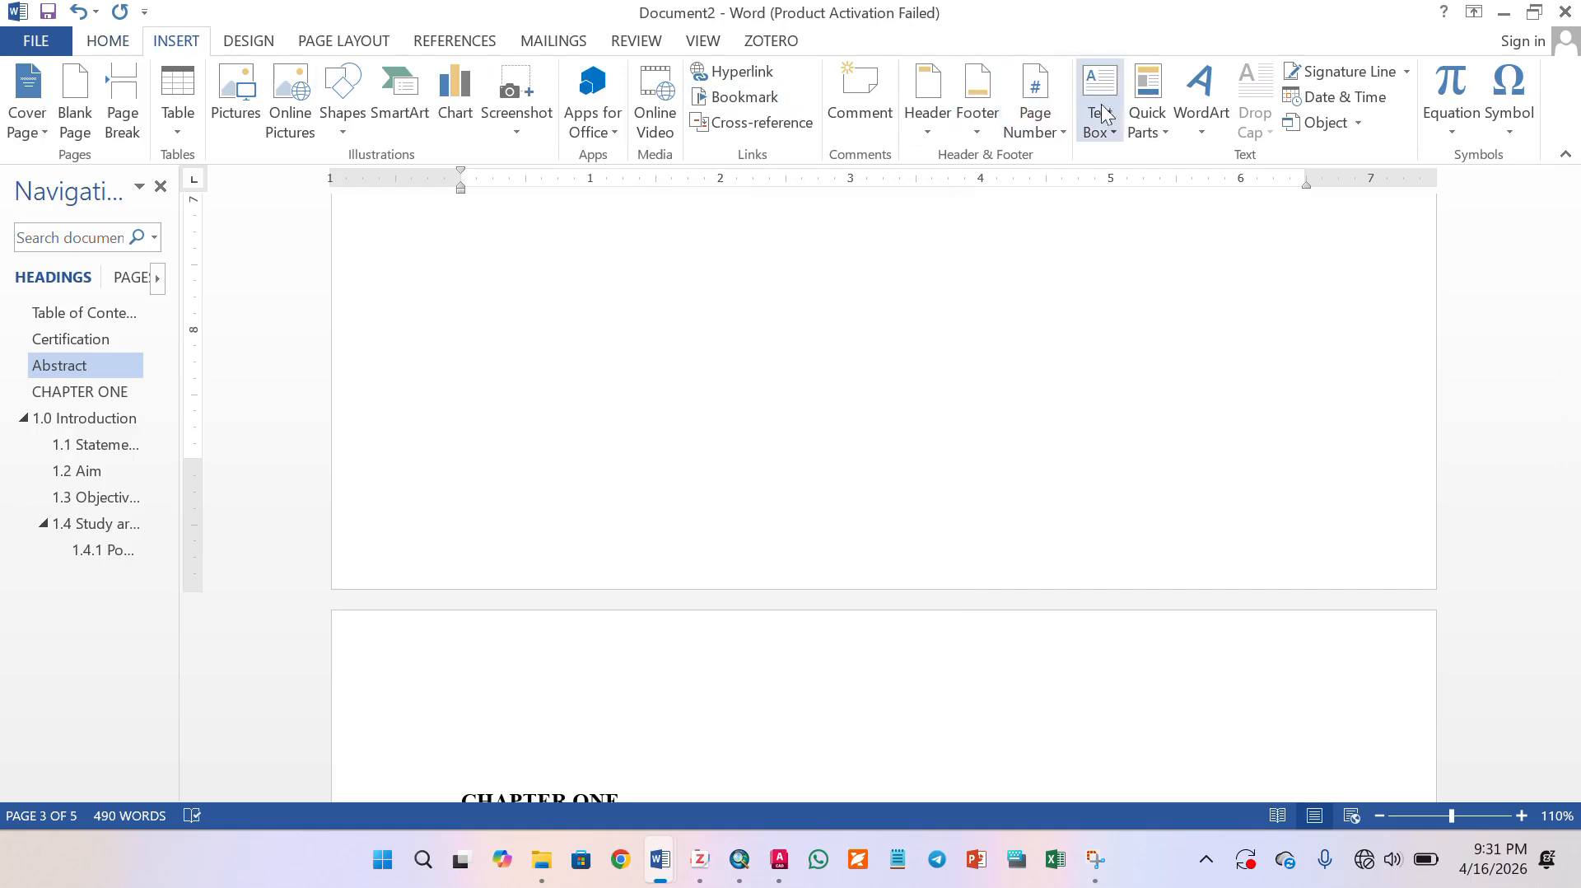
# - Insert centered page numbers at the bottom of the page and leave footer editing
pyautogui.click(1036, 128)
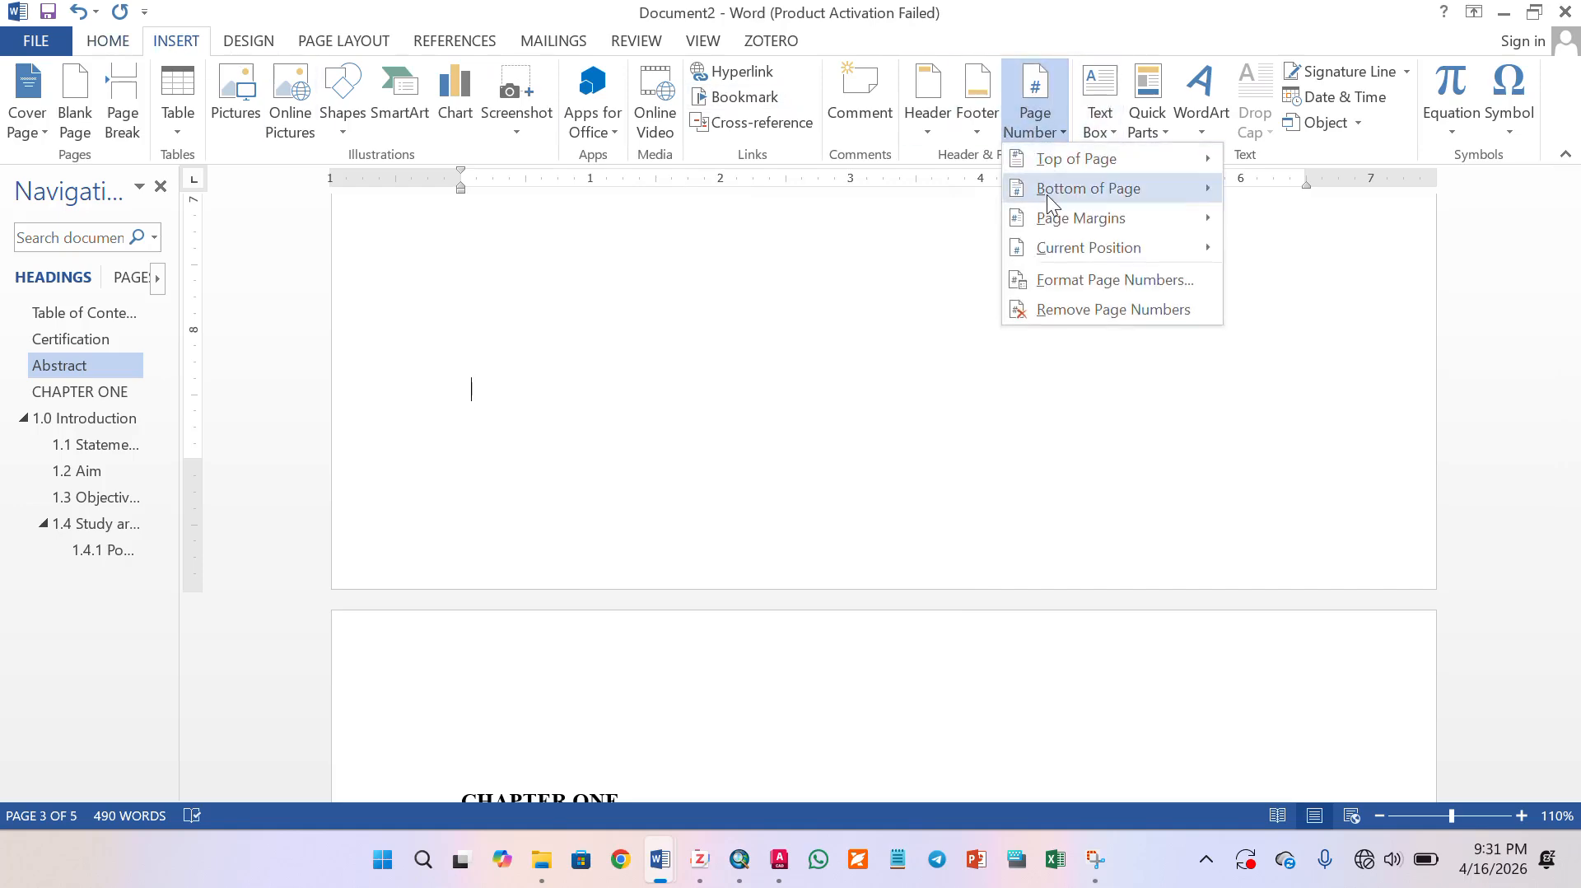
pyautogui.click(809, 396)
pyautogui.click(1253, 74)
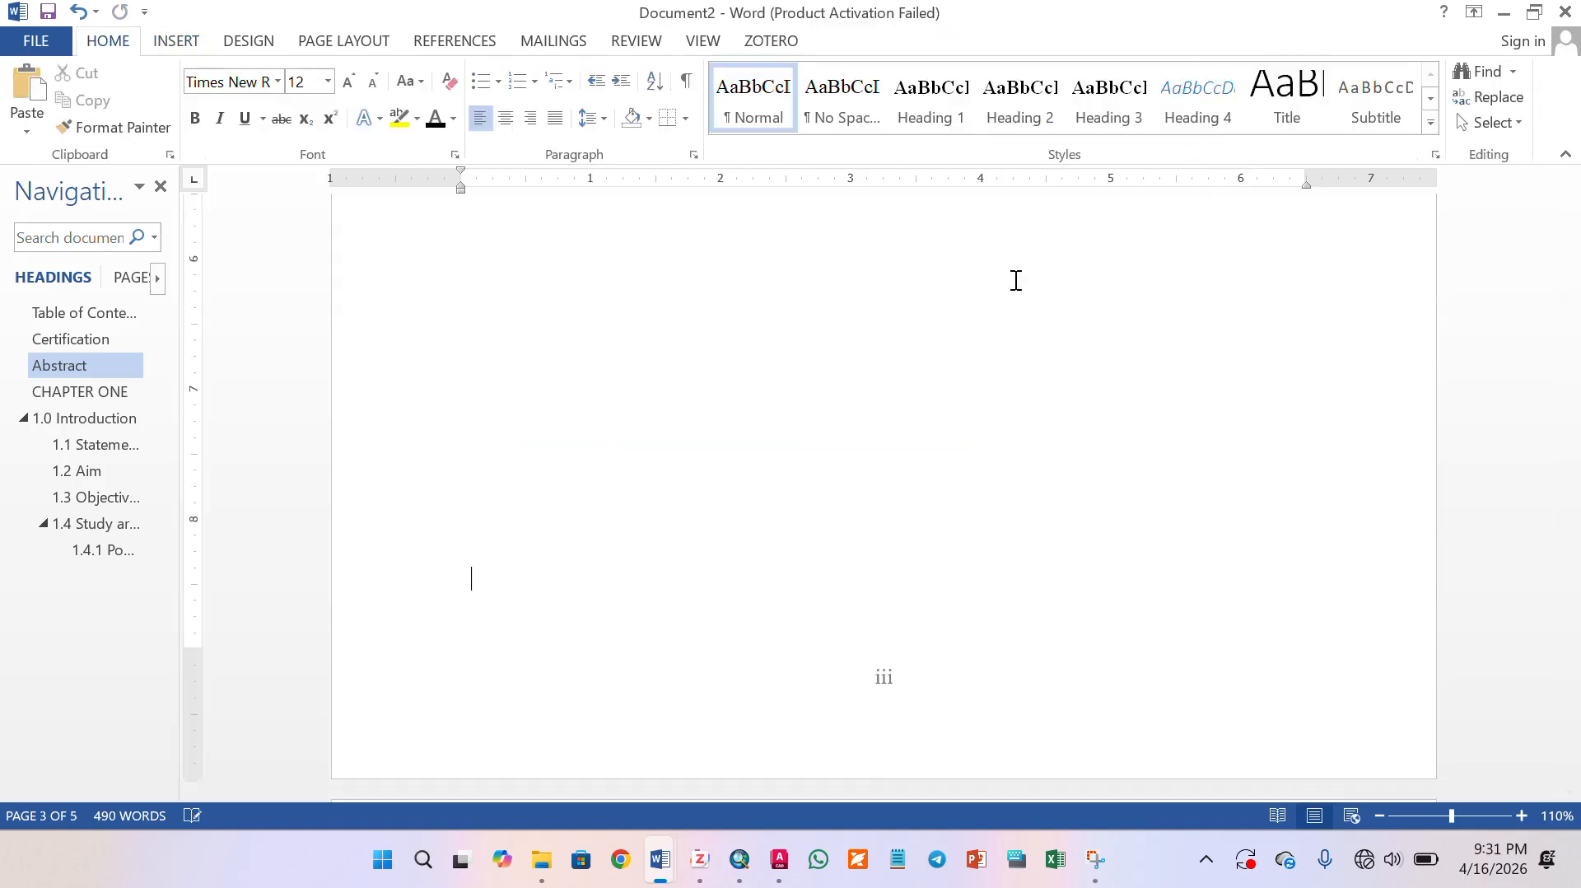
# - Restart the page numbering of the section beginning at CHAPTER ONE so that it starts at 1
pyautogui.scroll(-10, 790, 548)
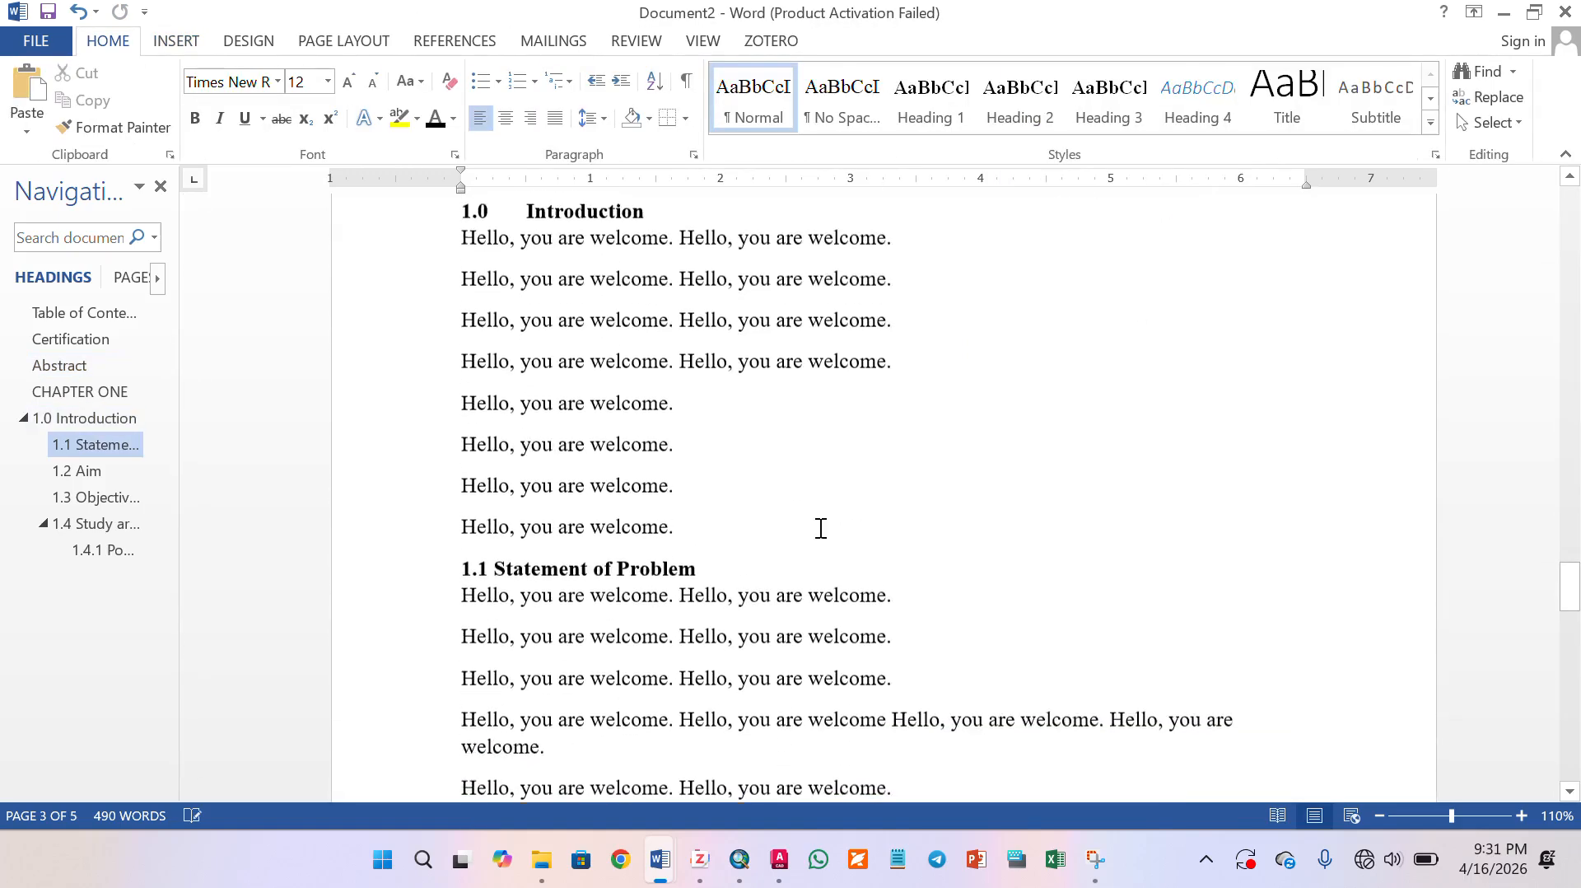
pyautogui.scroll(5, 821, 528)
pyautogui.scroll(-1, 890, 492)
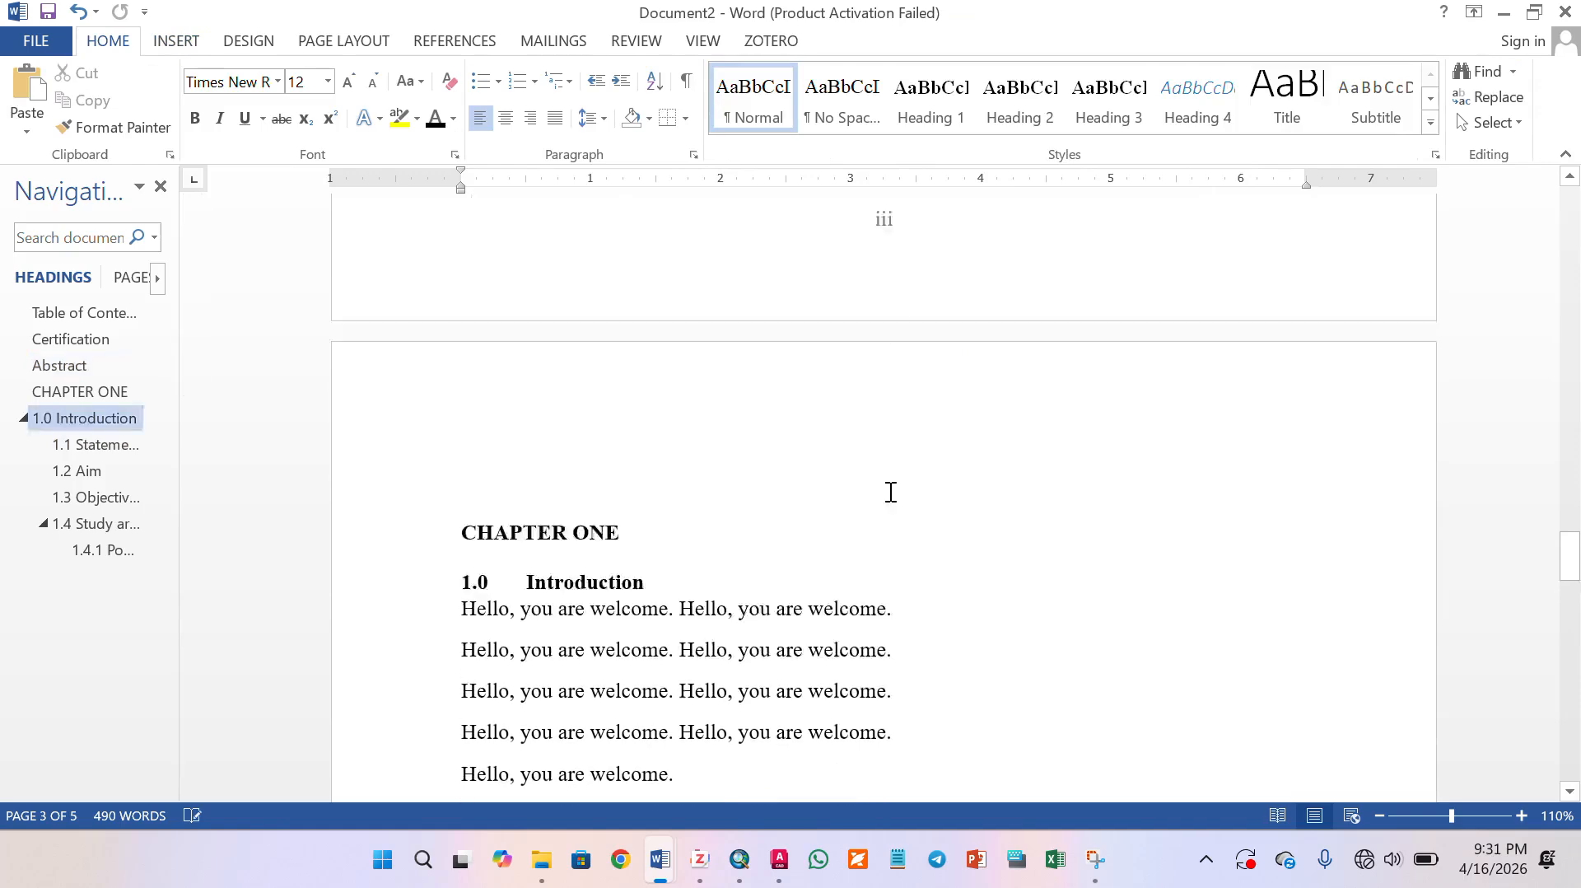
pyautogui.scroll(-15, 890, 491)
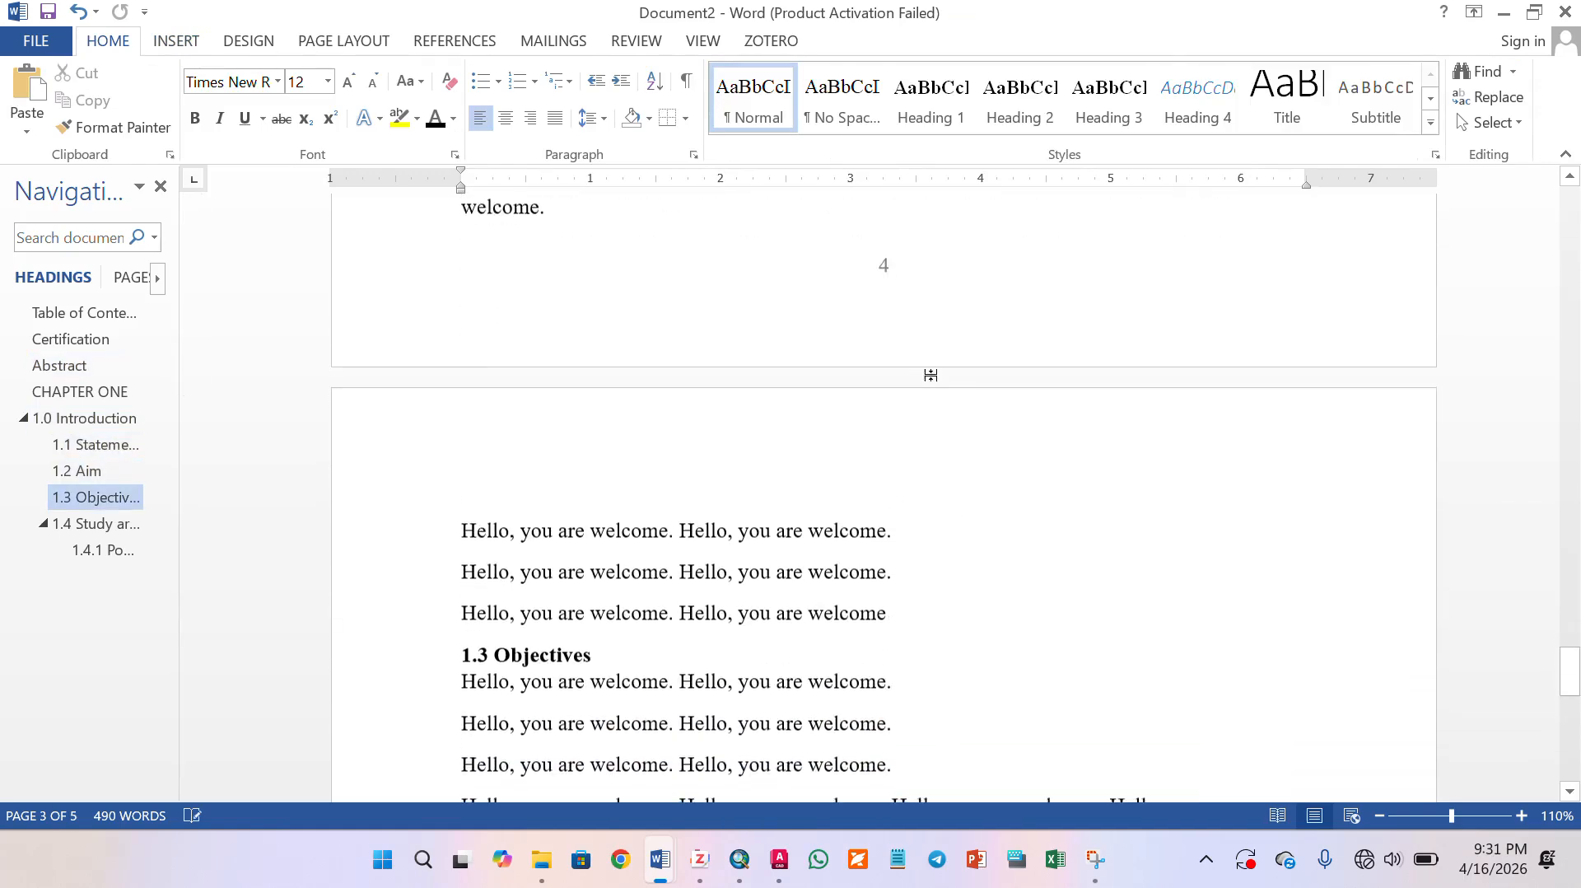
pyautogui.scroll(3, 931, 375)
pyautogui.click(165, 37)
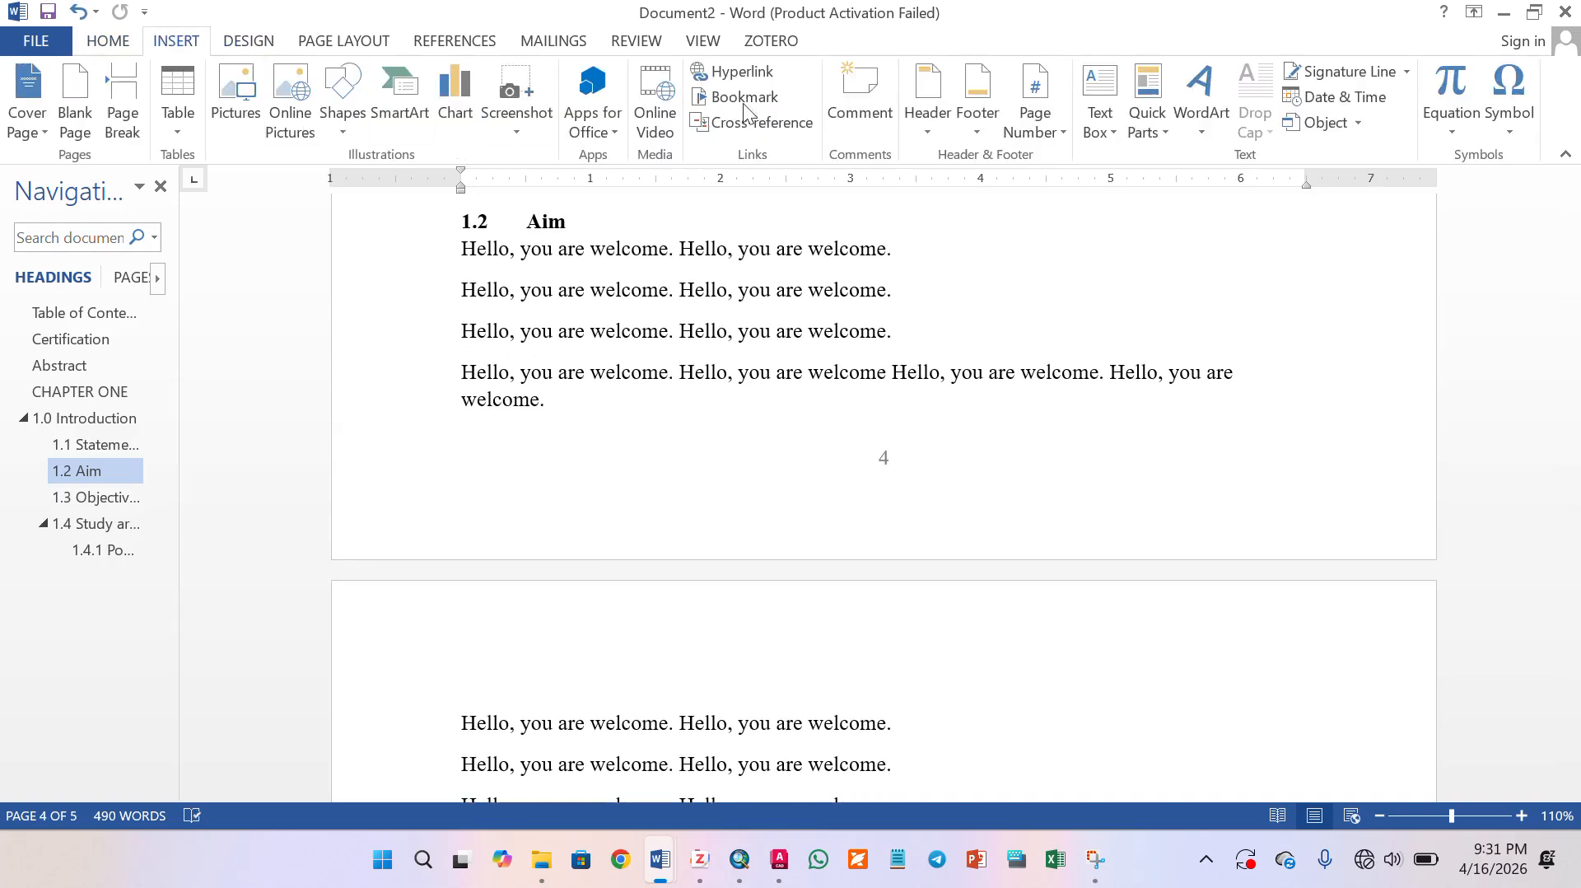
pyautogui.click(900, 293)
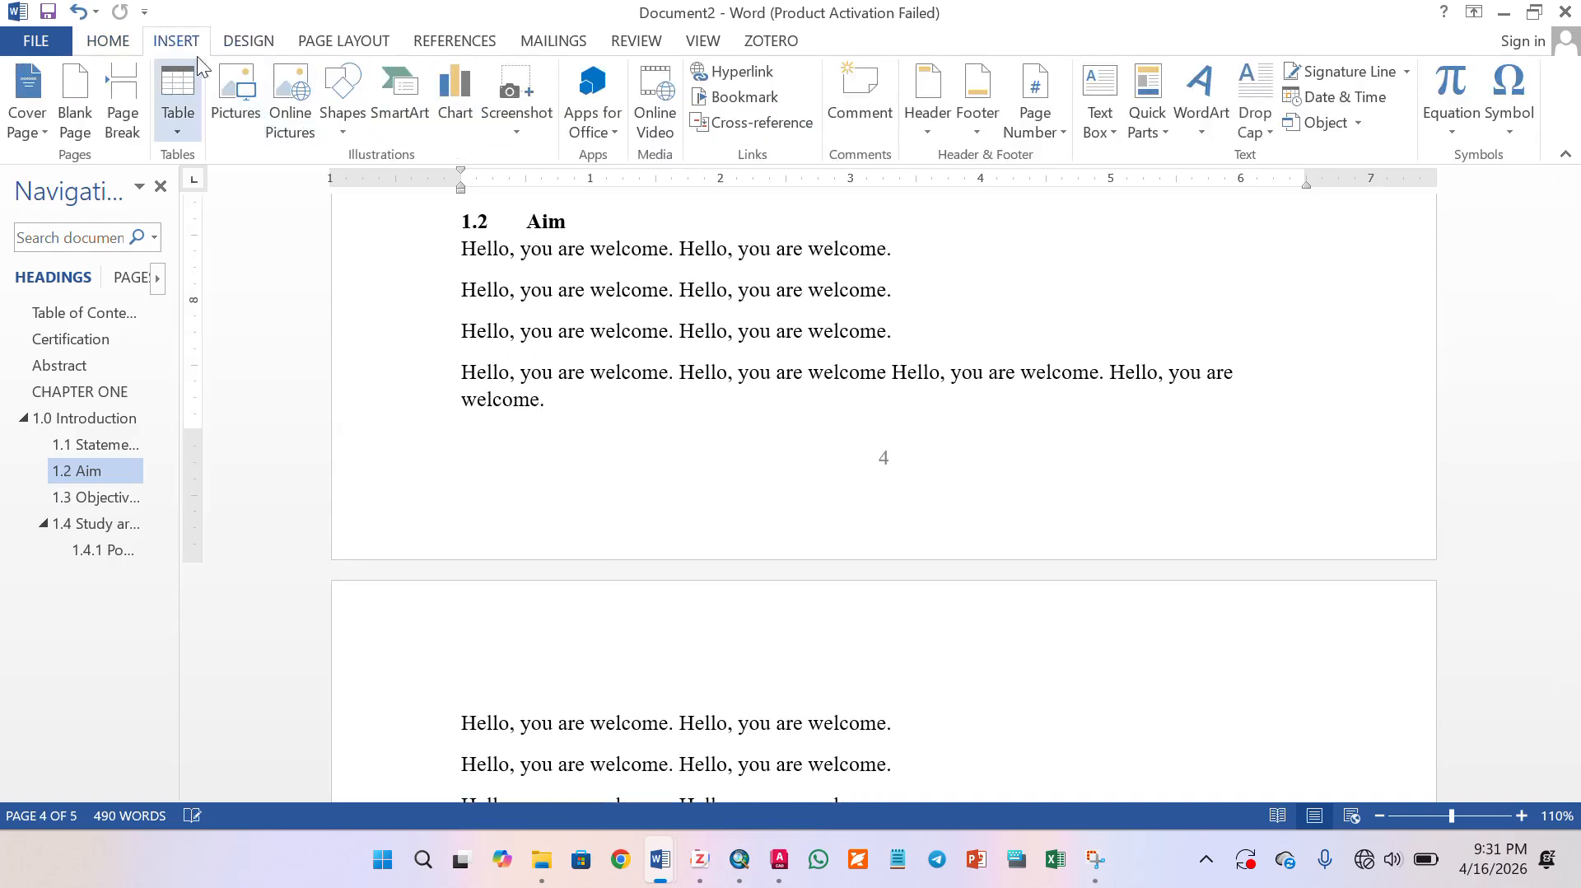
pyautogui.click(1054, 140)
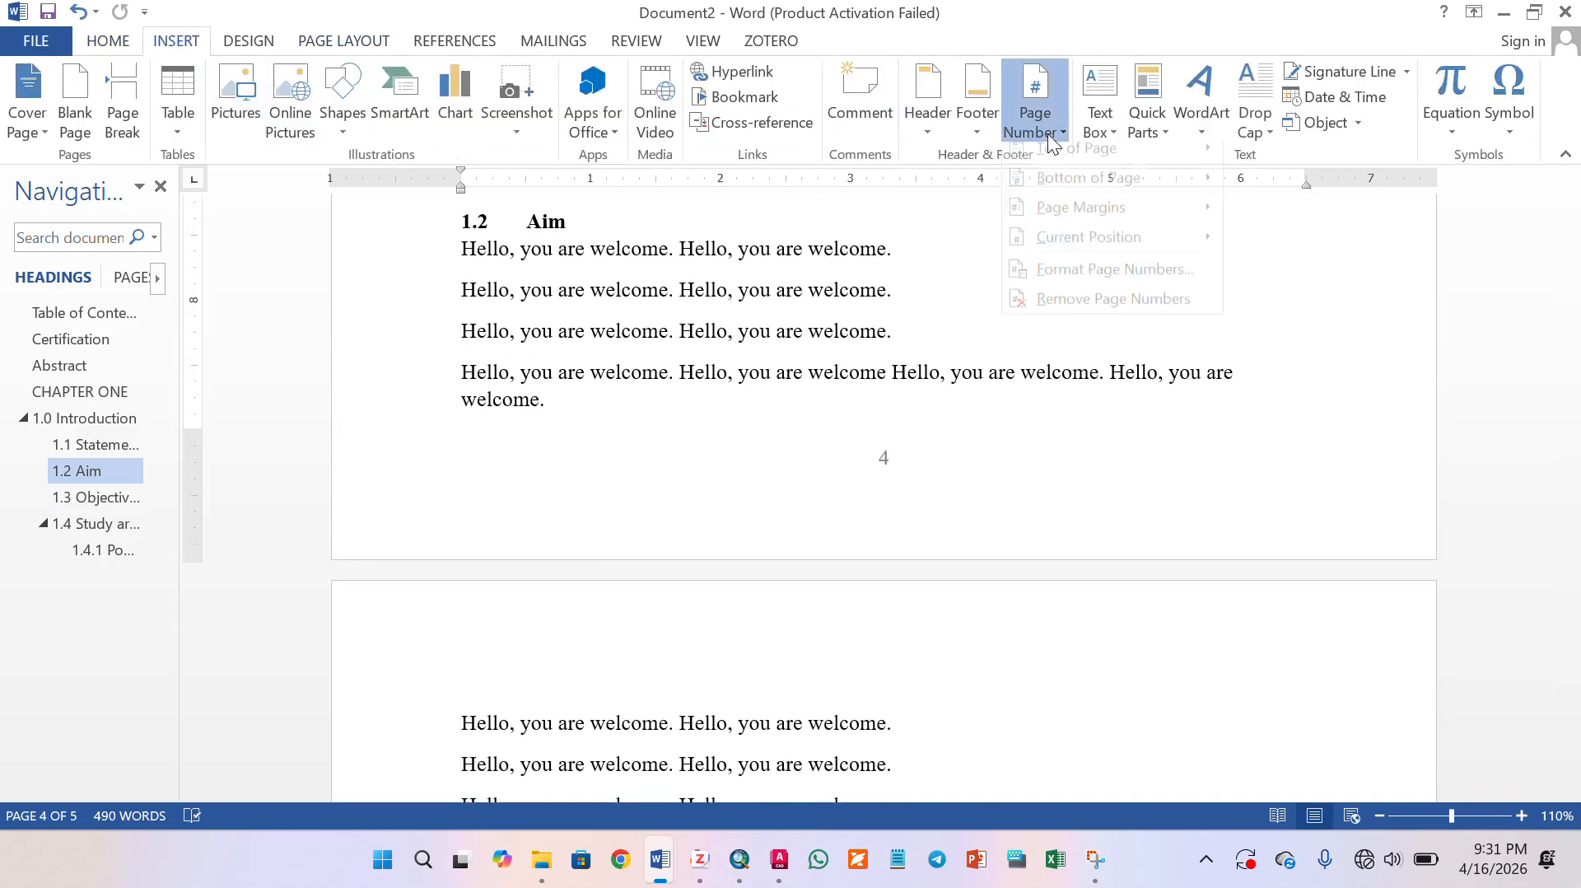
pyautogui.click(1082, 281)
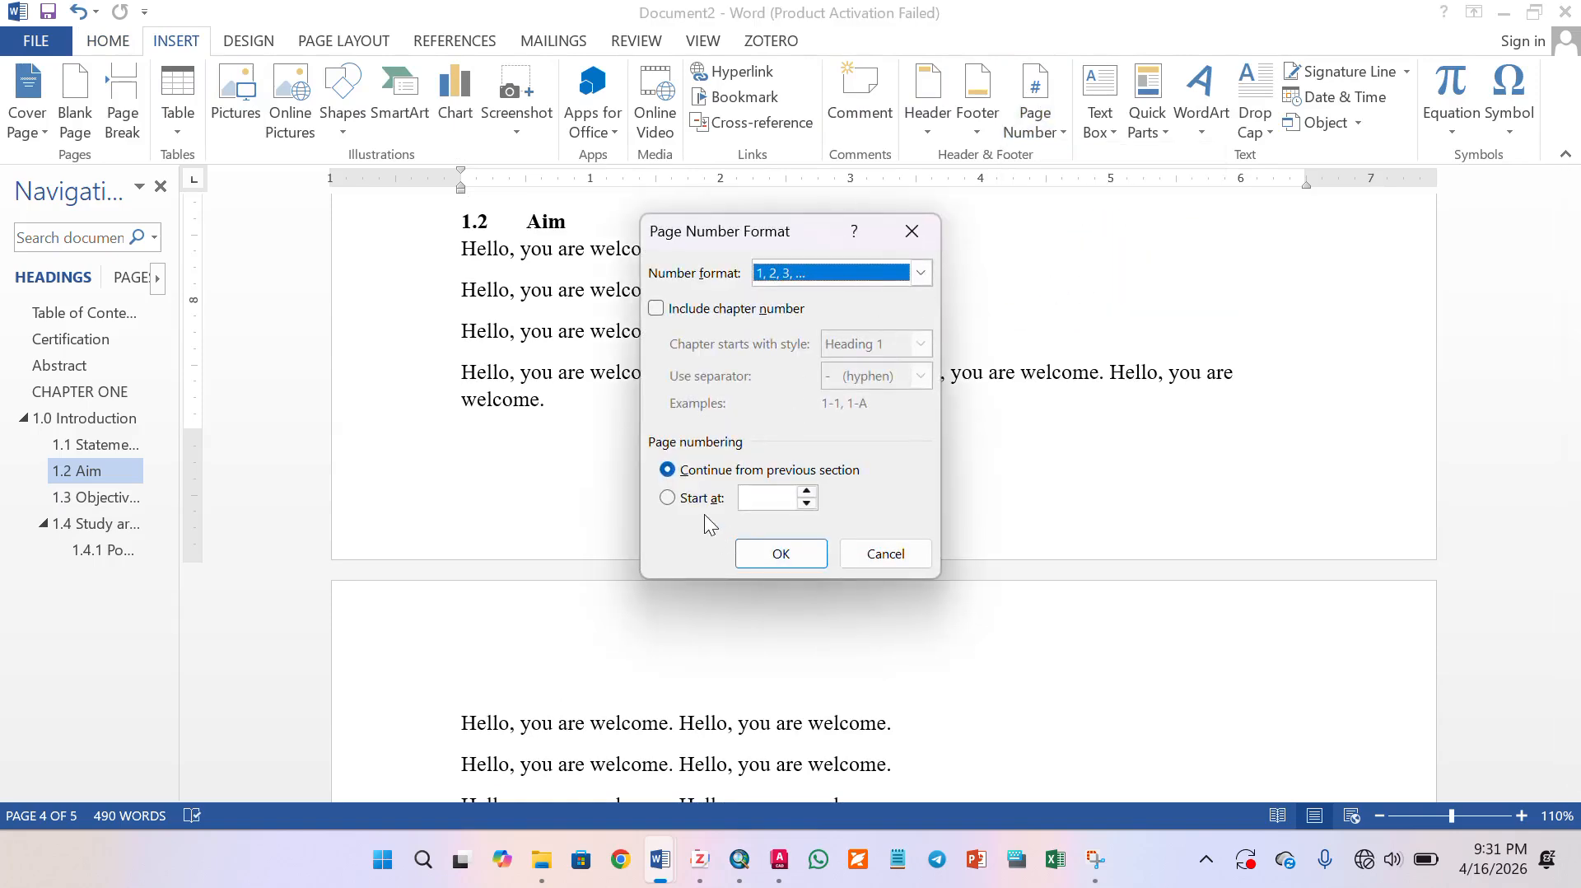
pyautogui.click(710, 498)
pyautogui.click(778, 553)
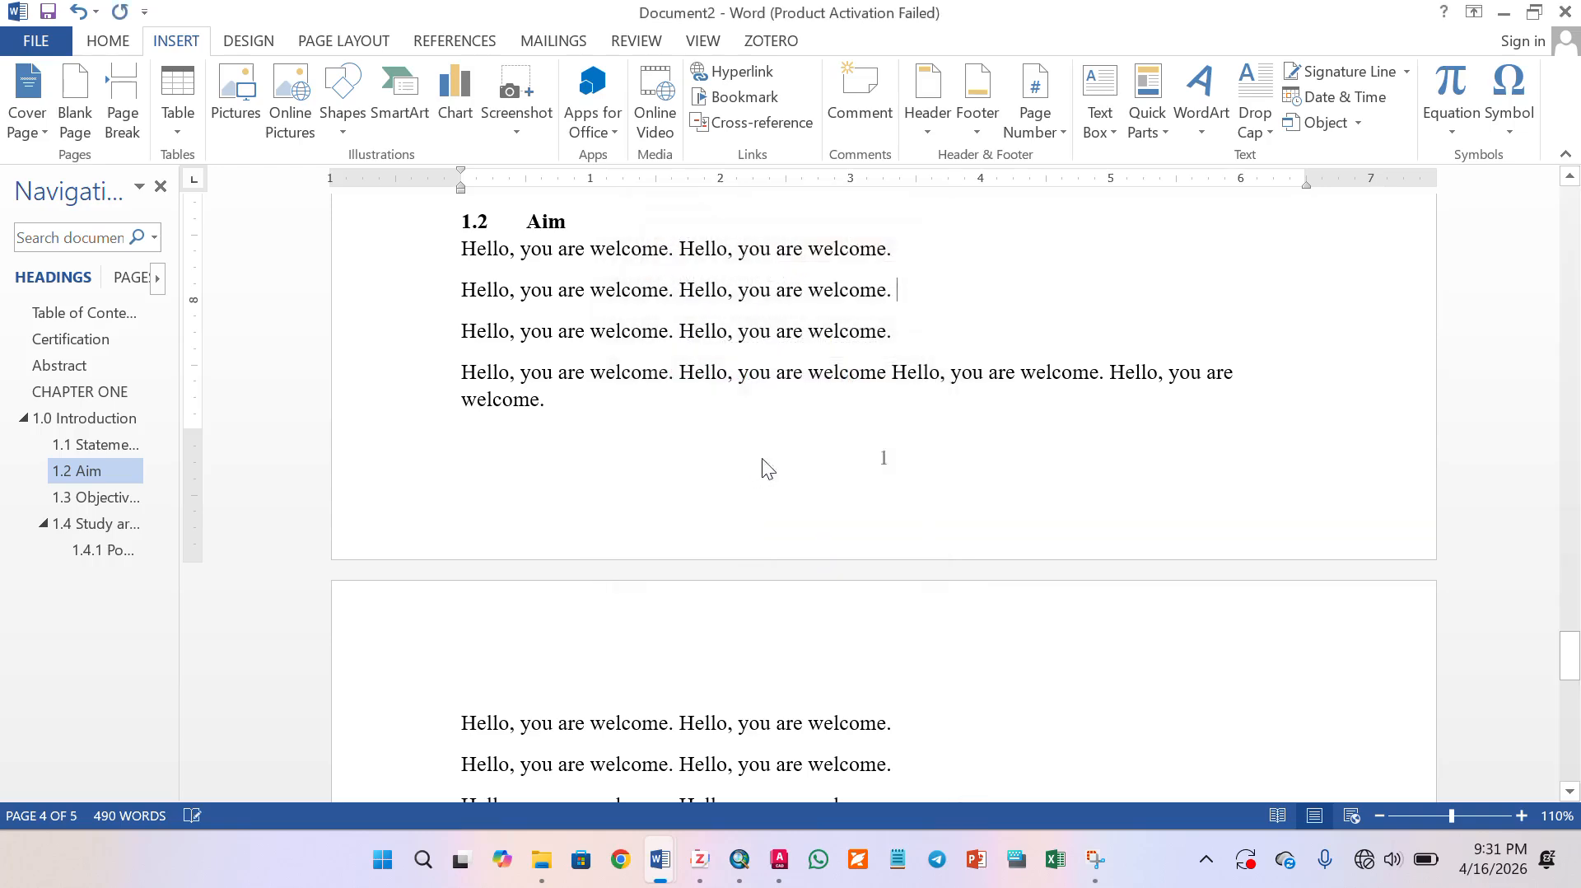
# - Insert an Automatic Table 2 table of contents below the Table of Contents heading on the first page
pyautogui.scroll(8, 744, 374)
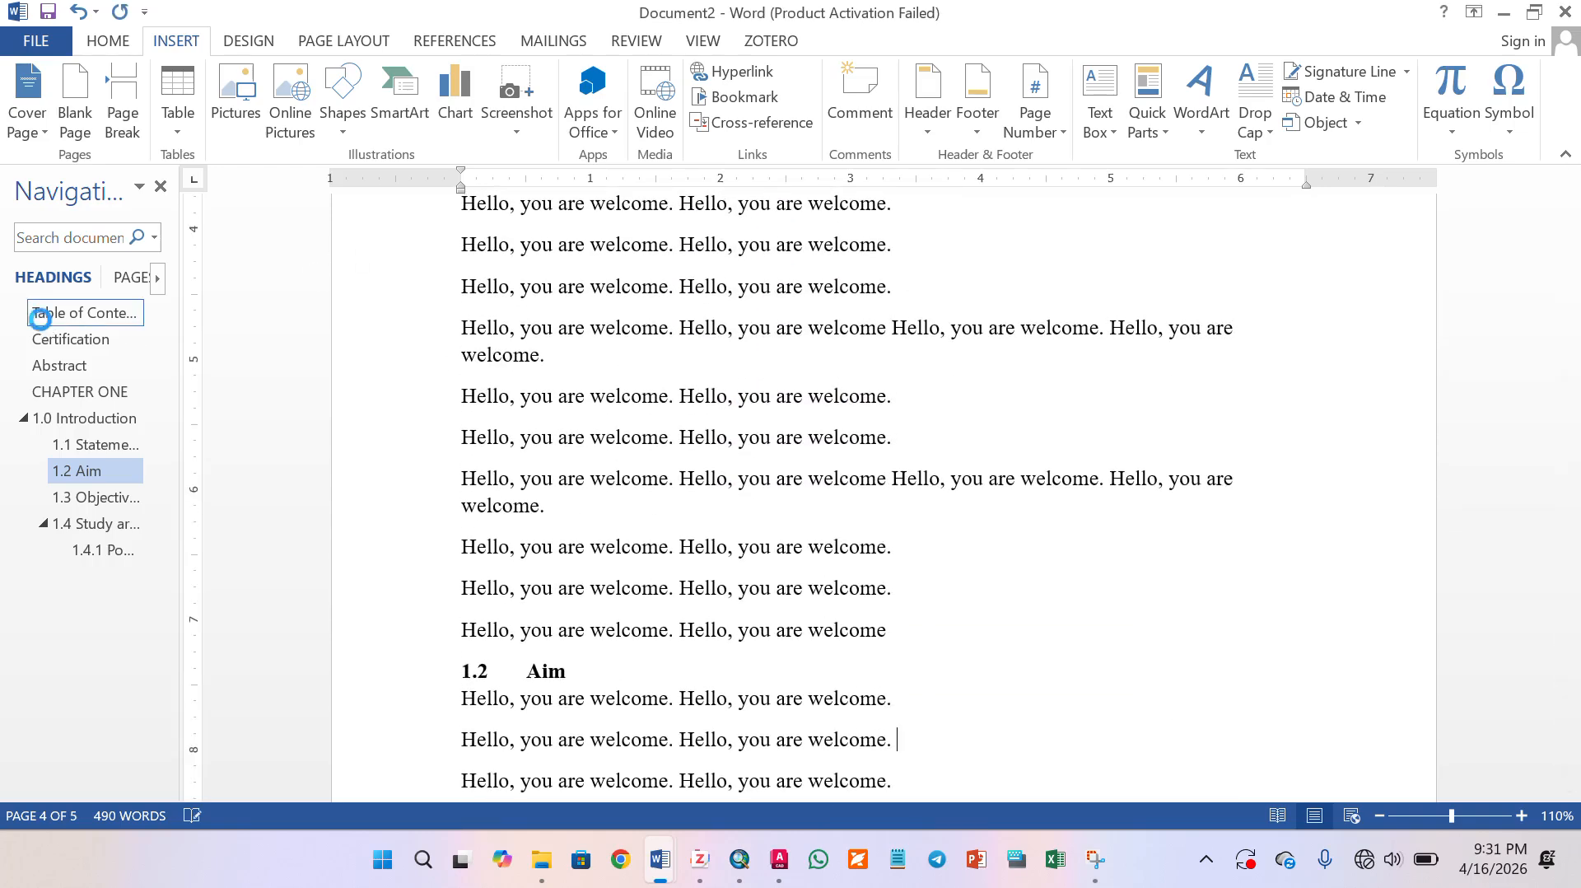
pyautogui.click(45, 312)
pyautogui.scroll(1, 567, 291)
pyautogui.click(495, 331)
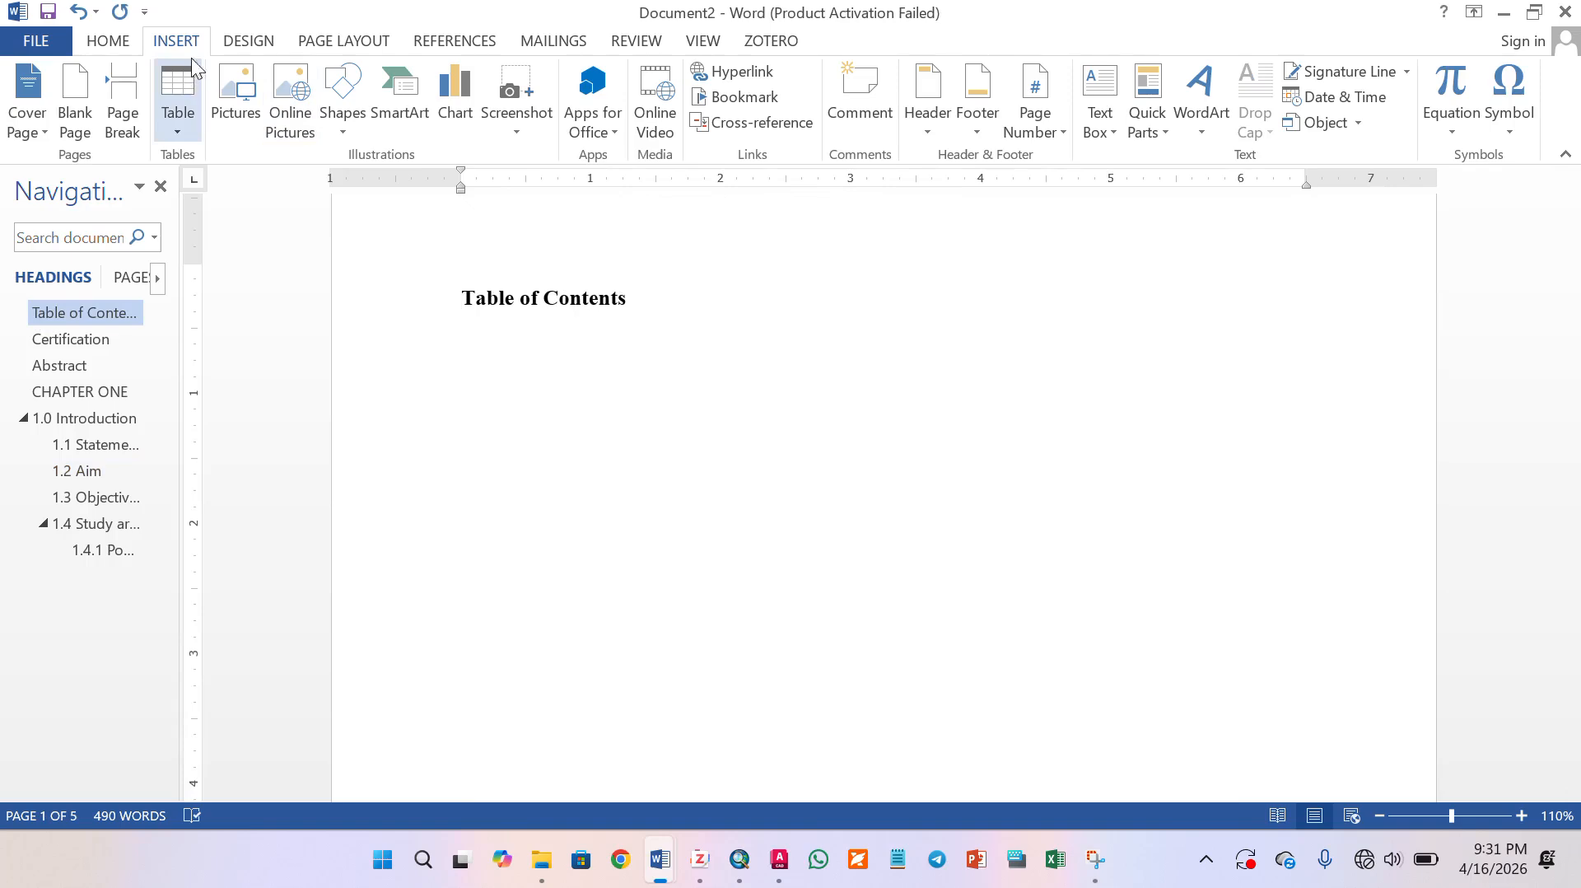
pyautogui.click(449, 43)
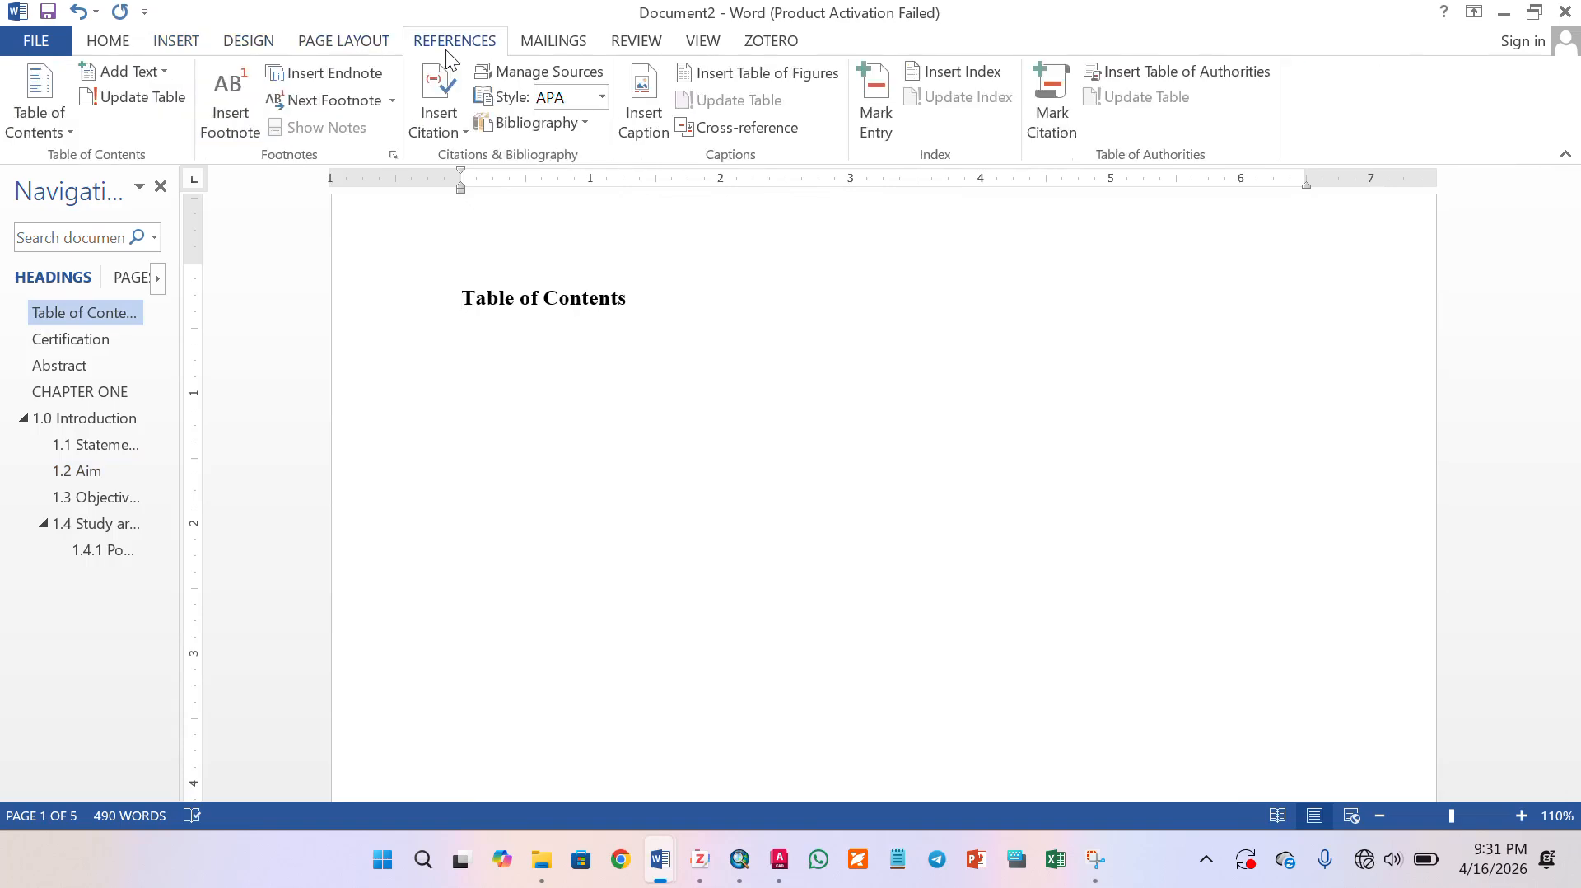
pyautogui.click(61, 115)
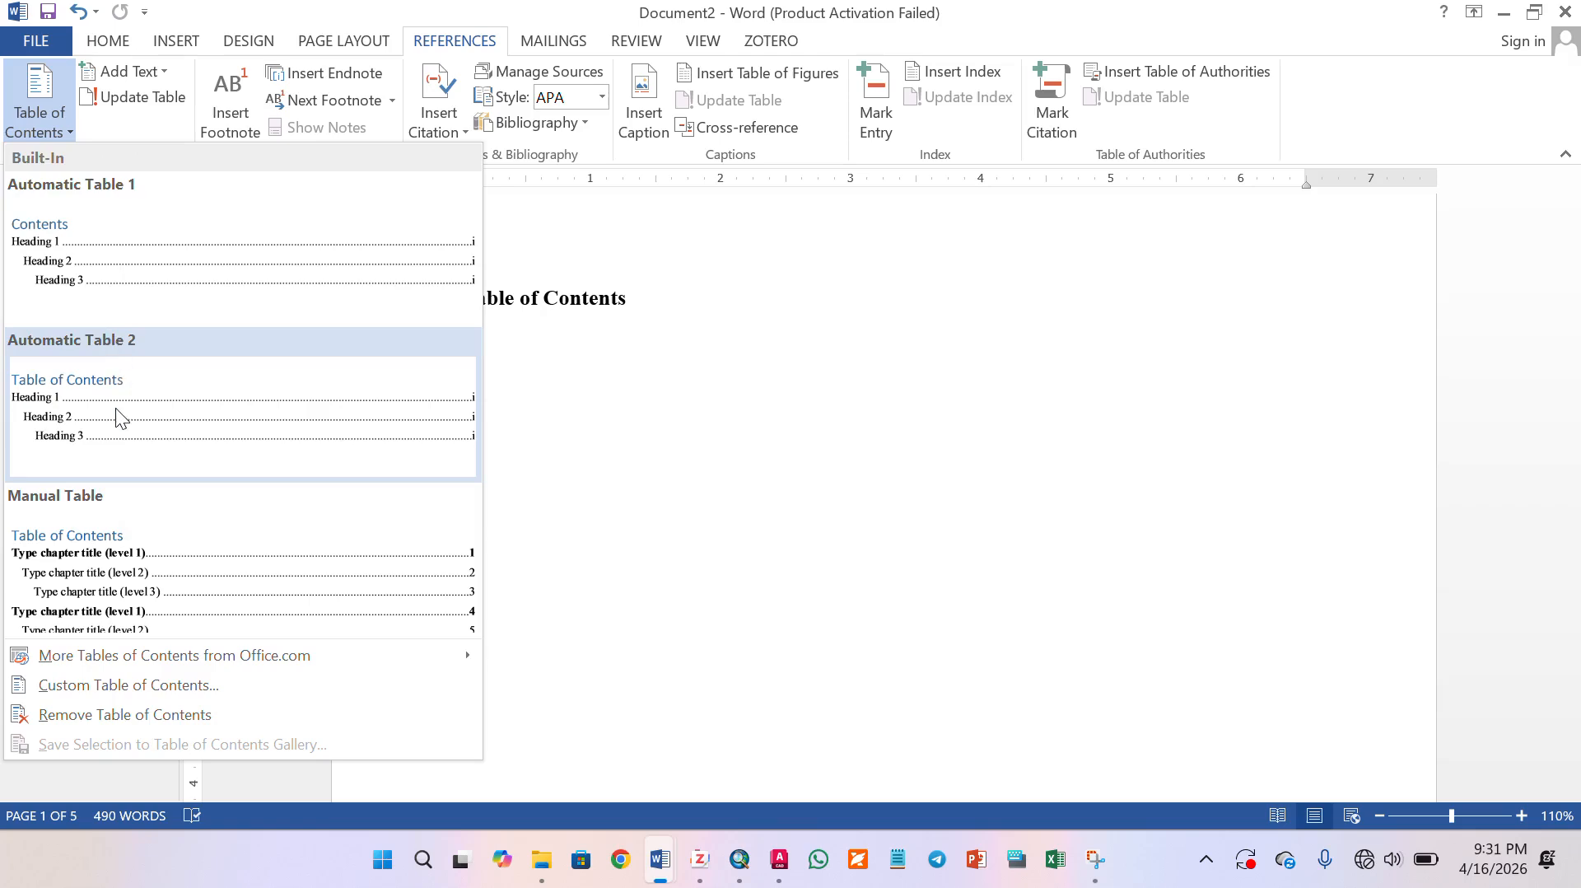
pyautogui.click(115, 404)
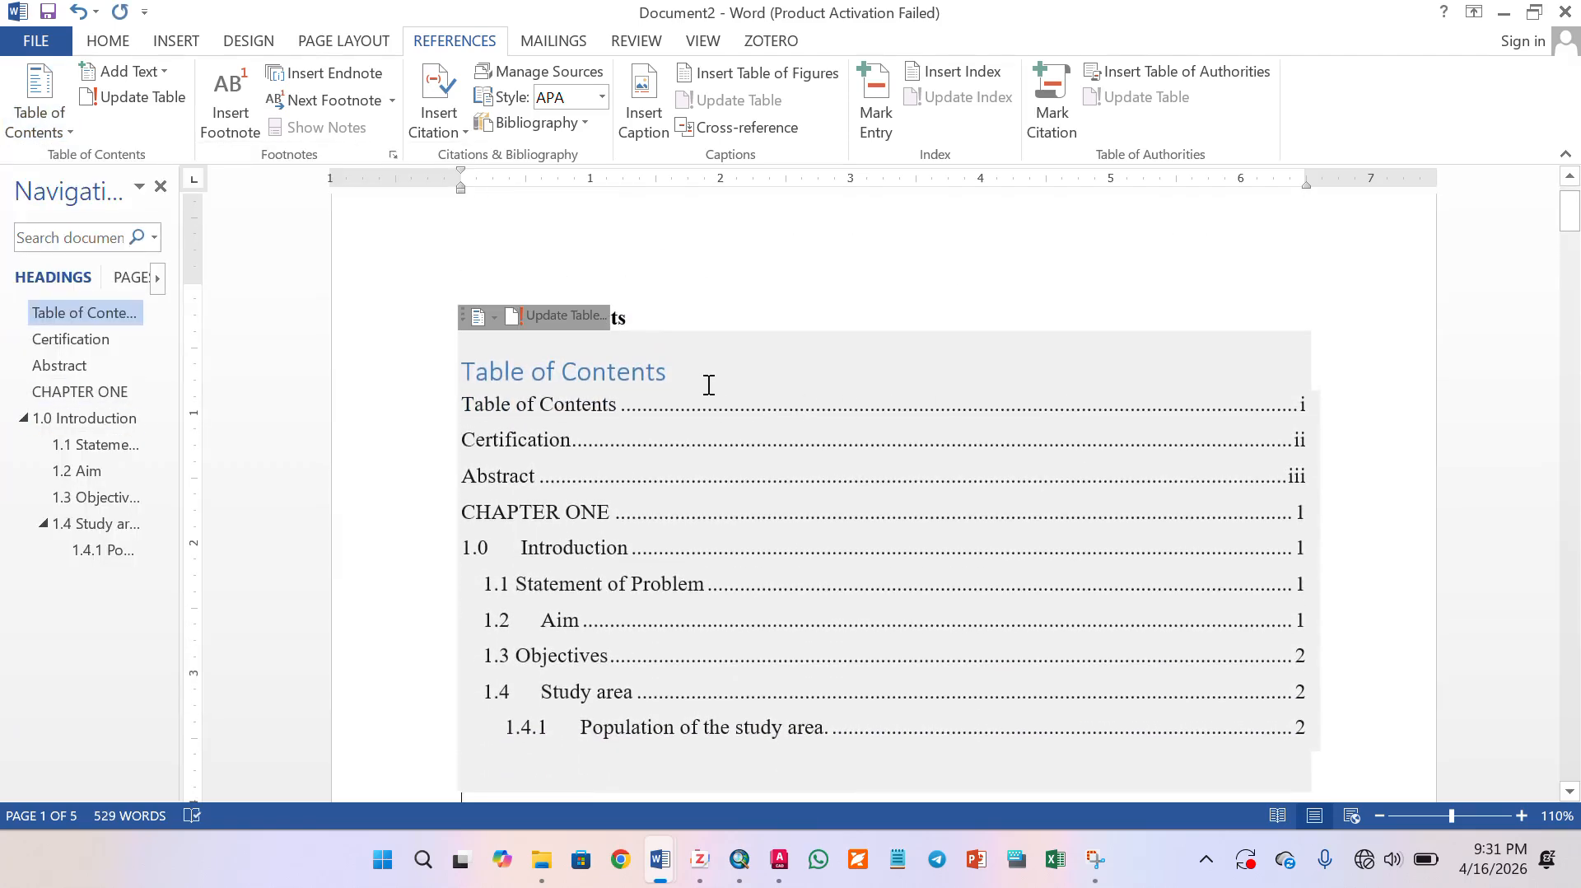
# - Delete the duplicate blue Table of Contents title inside the inserted table and leave the table
pyautogui.moveTo(639, 323); pyautogui.dragTo(354, 320)
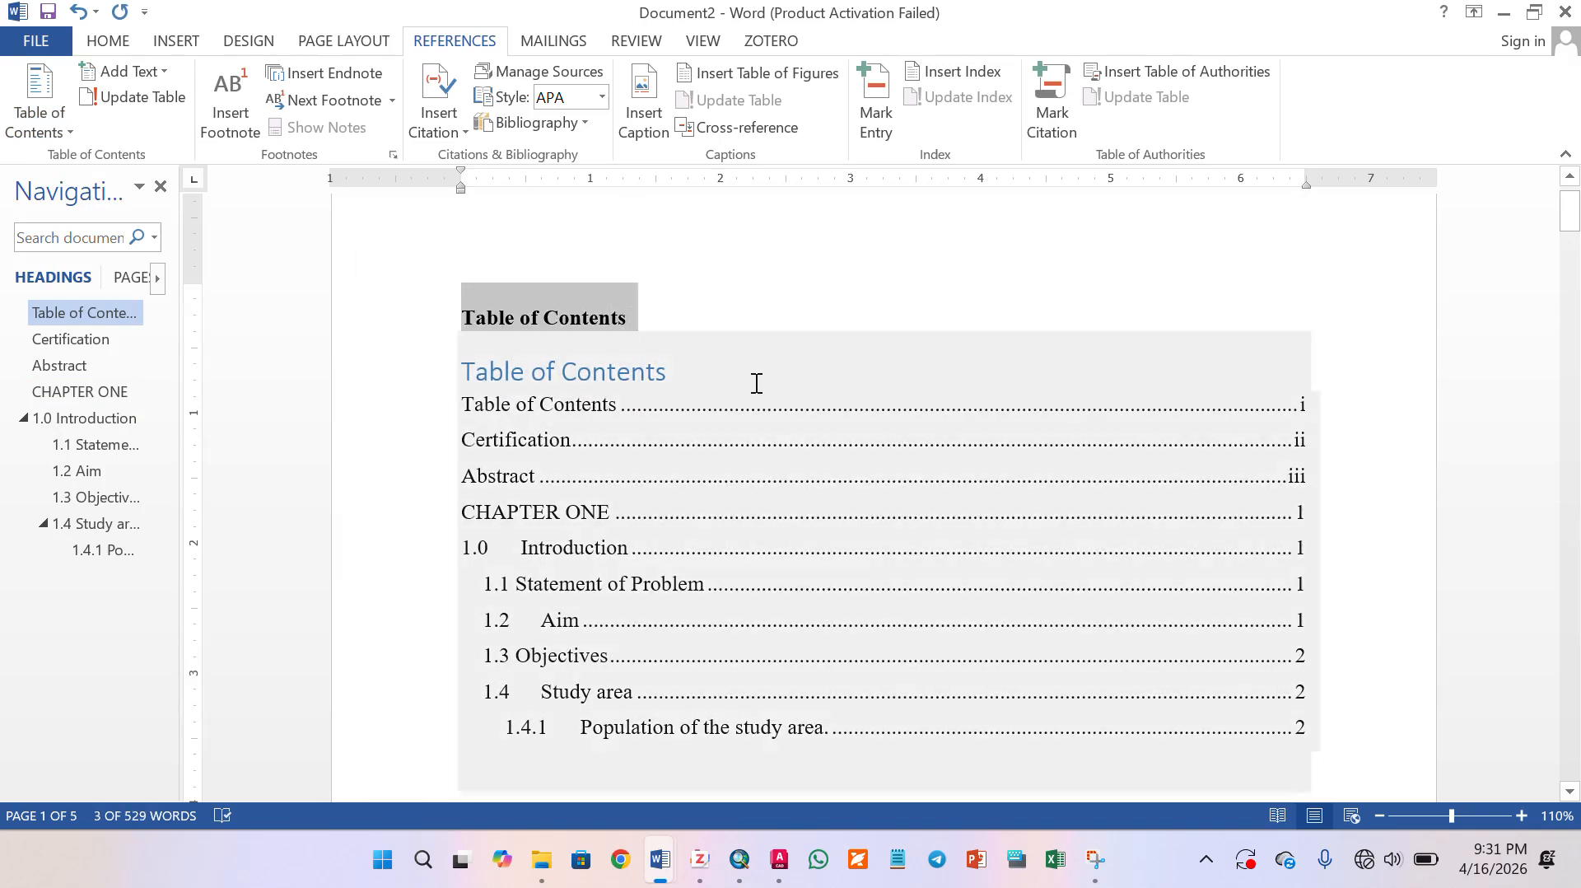
pyautogui.moveTo(755, 383); pyautogui.dragTo(467, 382)
pyautogui.press('Delete')
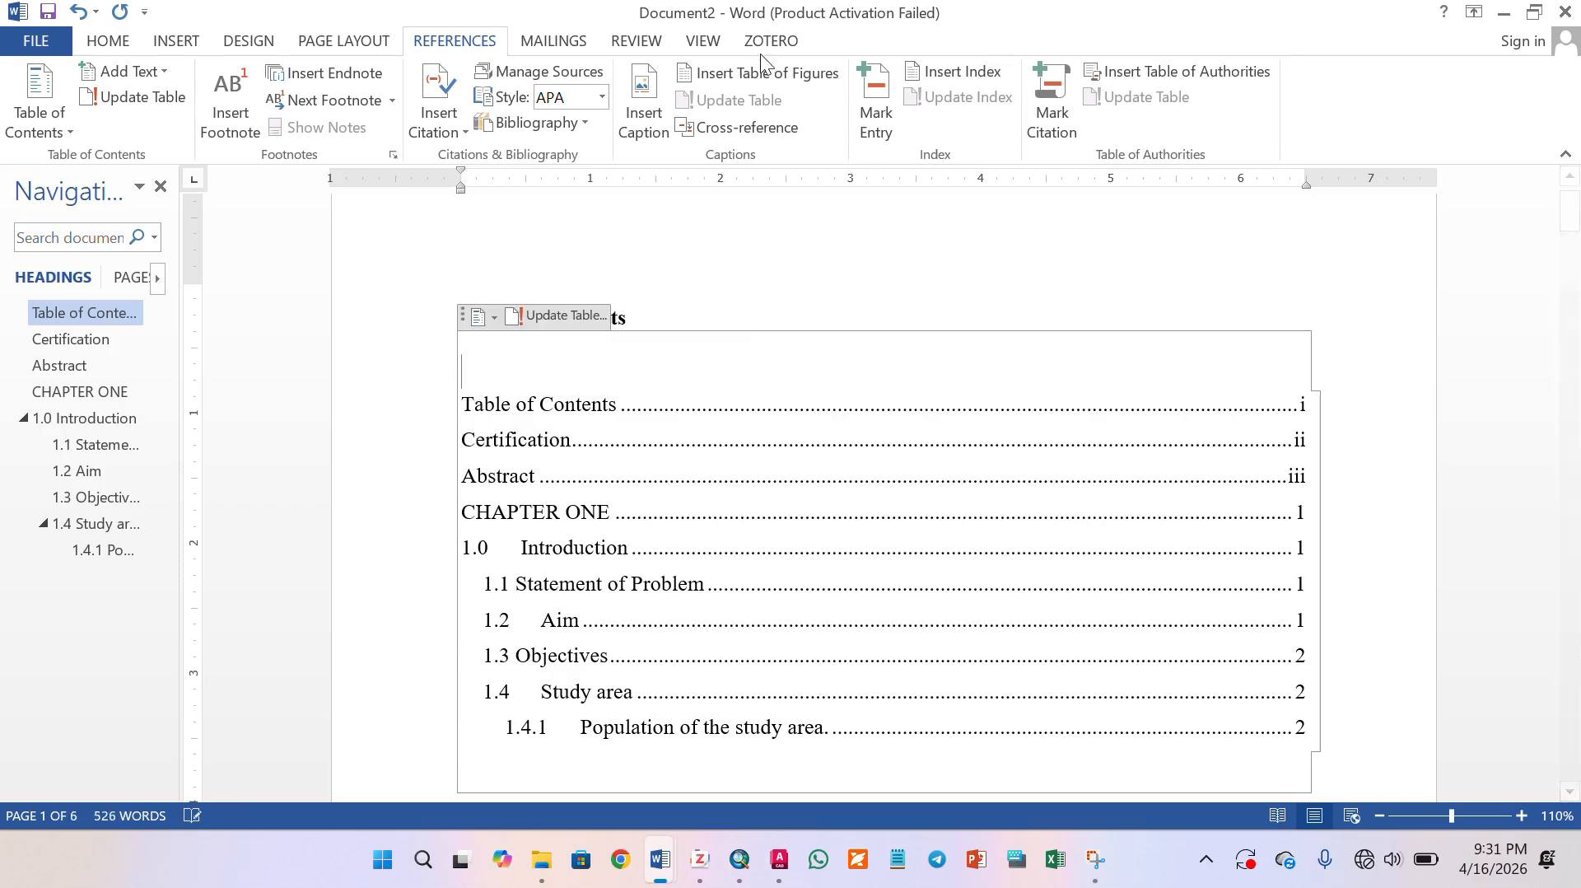
pyautogui.click(723, 279)
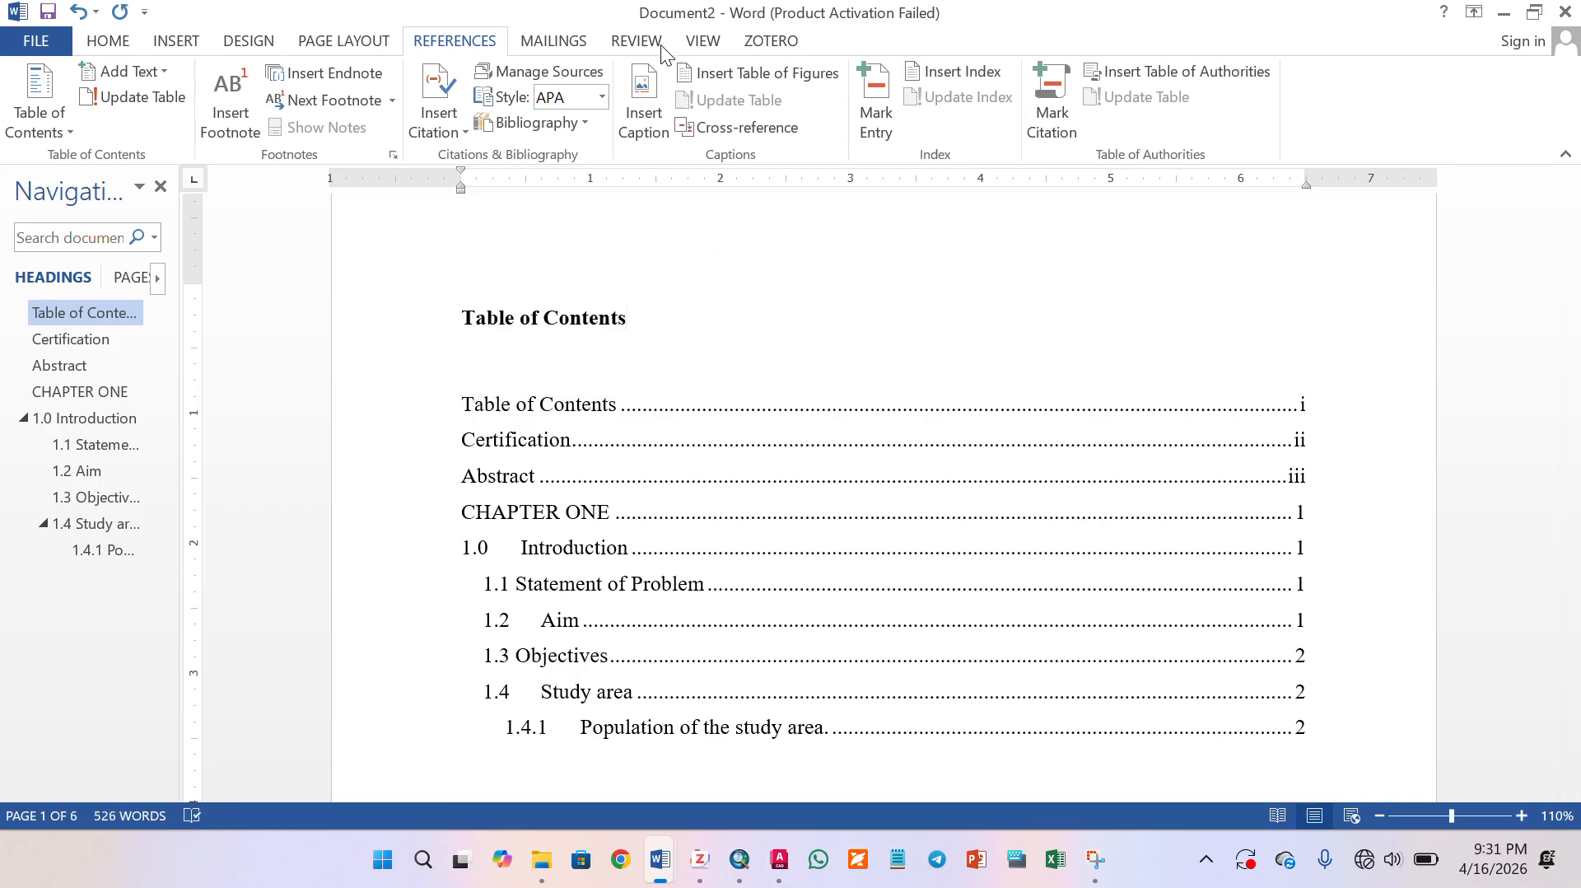